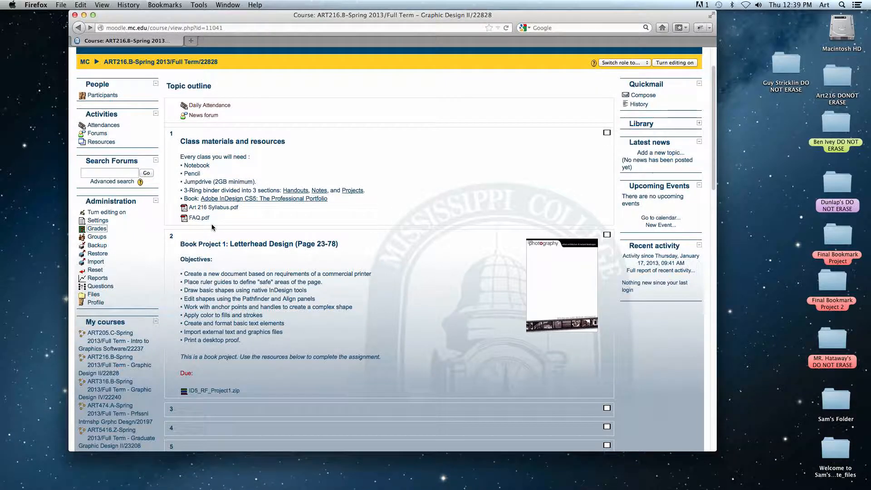
# Download ID5_RF_Project1.zip from the Letterhead Design section and open it with Archive Utility.
pyautogui.scroll(-5, 212, 226)
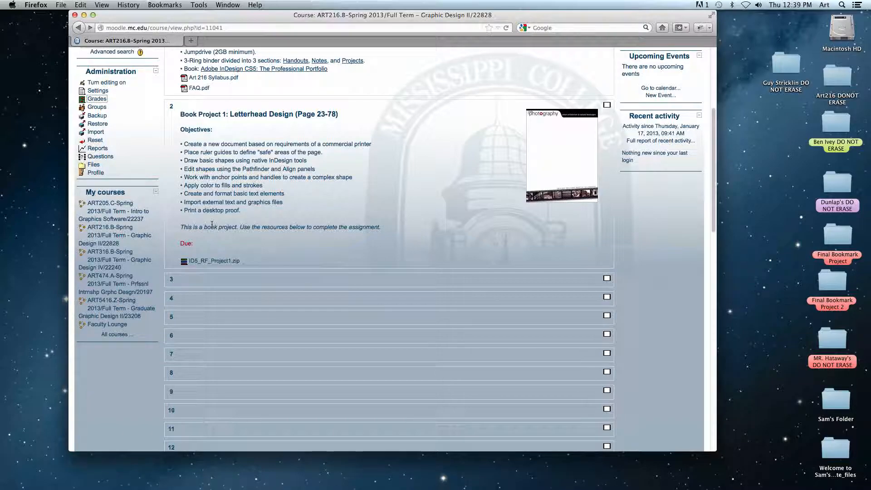
pyautogui.moveTo(179, 245); pyautogui.dragTo(208, 245)
pyautogui.moveTo(230, 114); pyautogui.dragTo(283, 114)
pyautogui.click(278, 220)
pyautogui.click(213, 262)
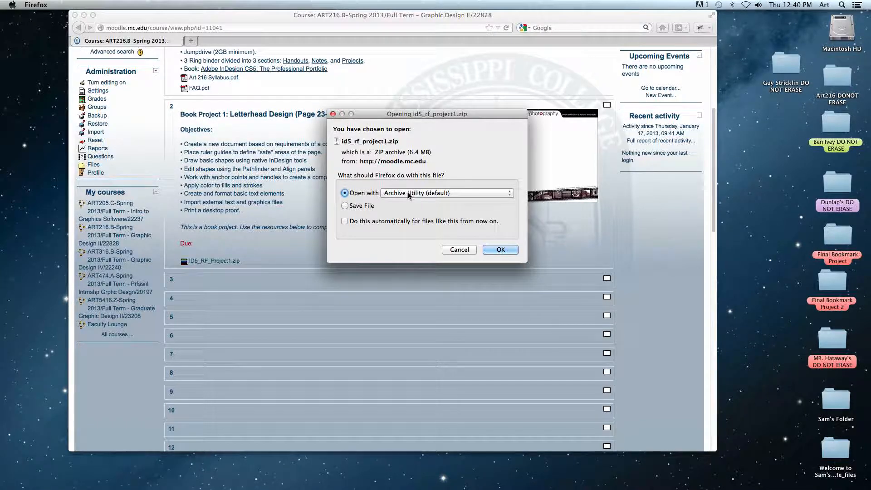
pyautogui.click(500, 249)
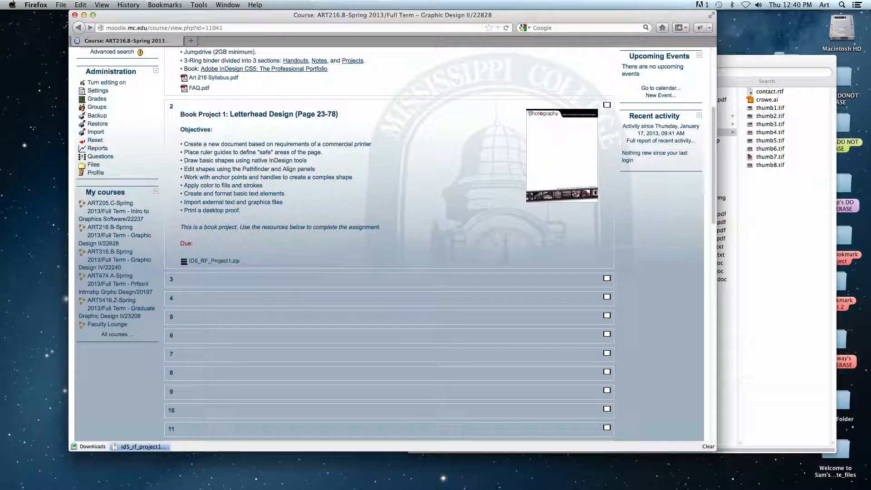
# Switch to Finder and open the extracted Crowe folder inside Downloads.
pyautogui.moveTo(678, 473)
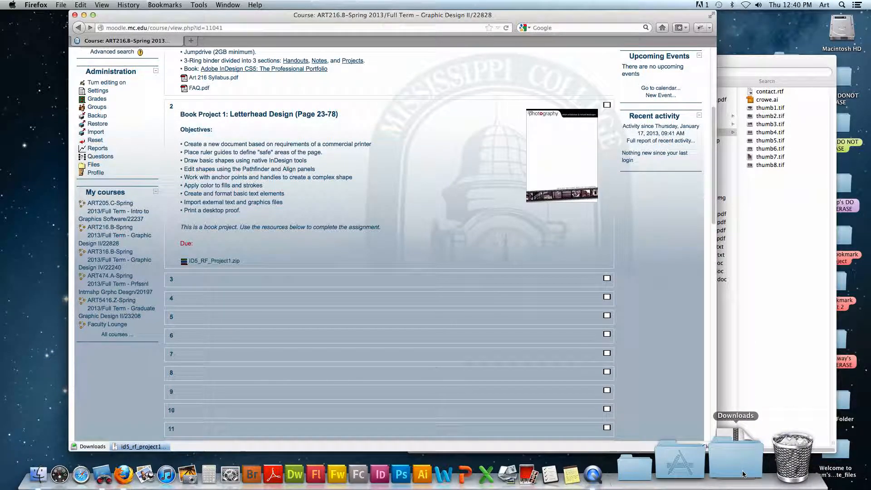
pyautogui.click(765, 391)
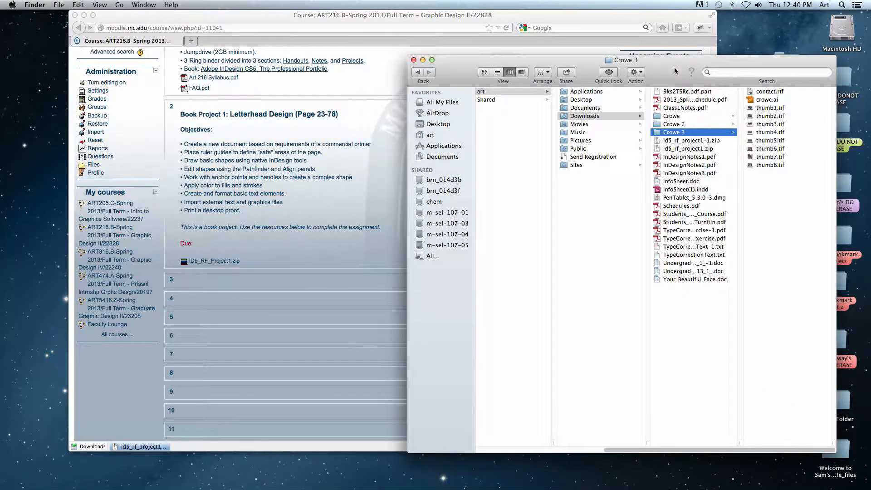
pyautogui.moveTo(674, 67); pyautogui.dragTo(581, 54)
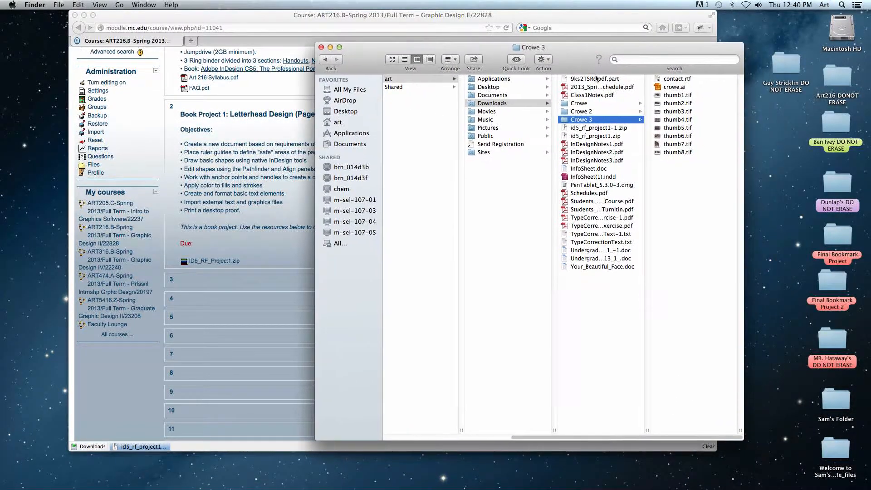
pyautogui.click(586, 136)
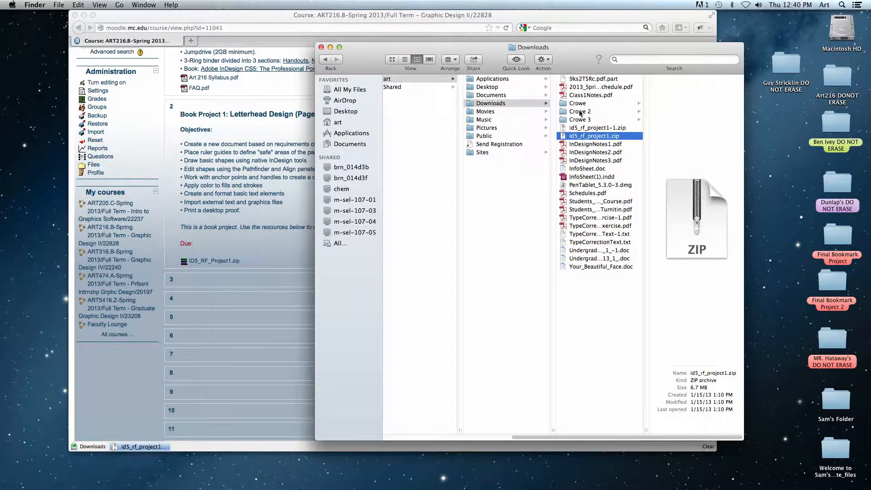
pyautogui.click(579, 105)
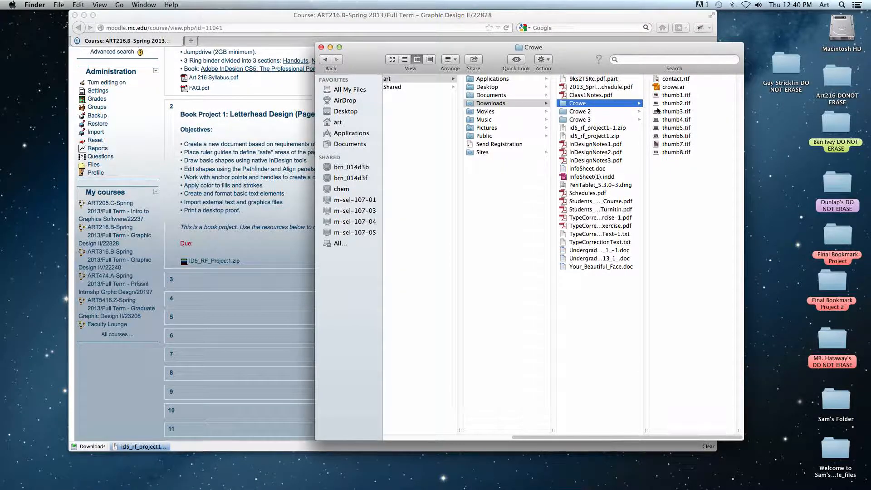
# Preview the images thumb2.tif and thumb7.tif in the Crowe folder with Quick Look.
pyautogui.click(666, 96)
pyautogui.click(587, 103)
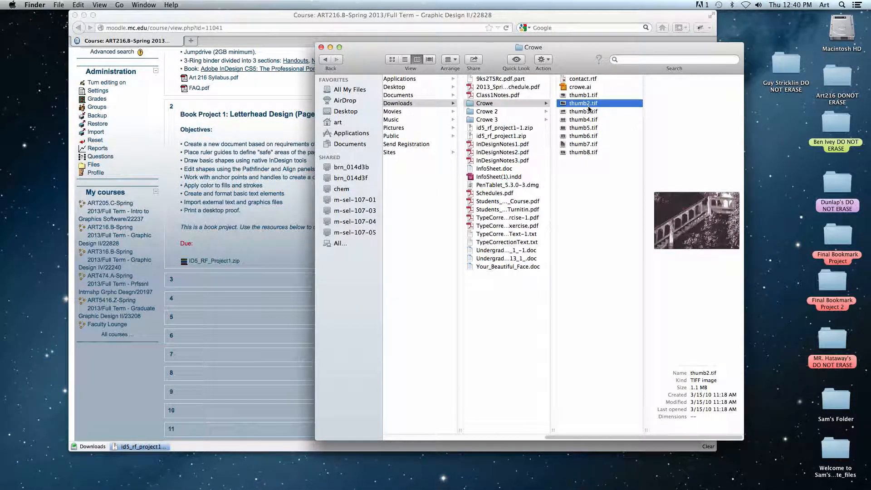
pyautogui.press('space')
pyautogui.click(584, 128)
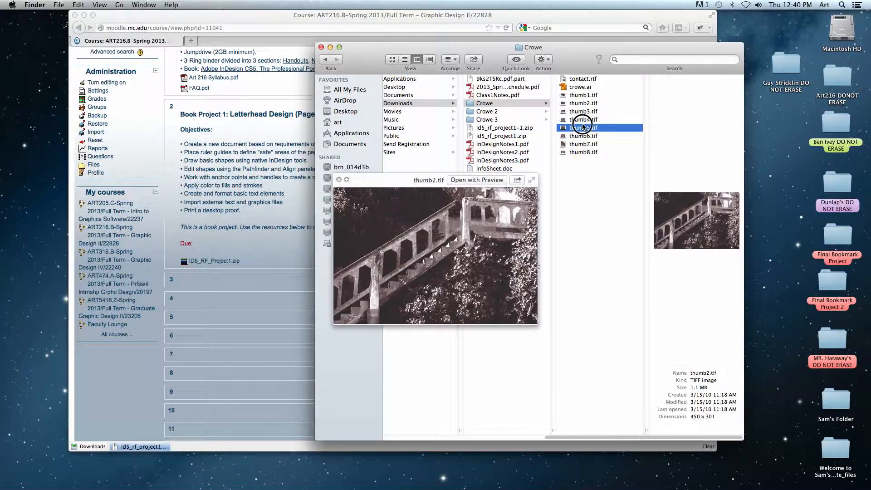
pyautogui.click(581, 143)
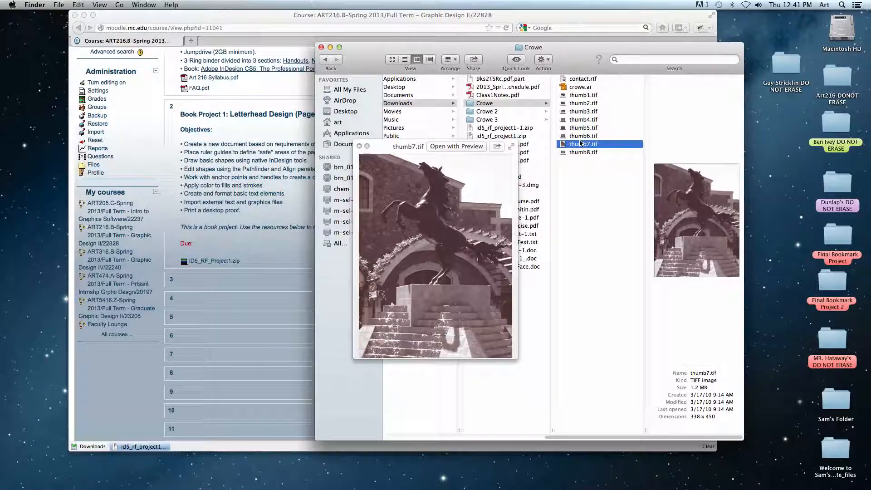
pyautogui.press('space')
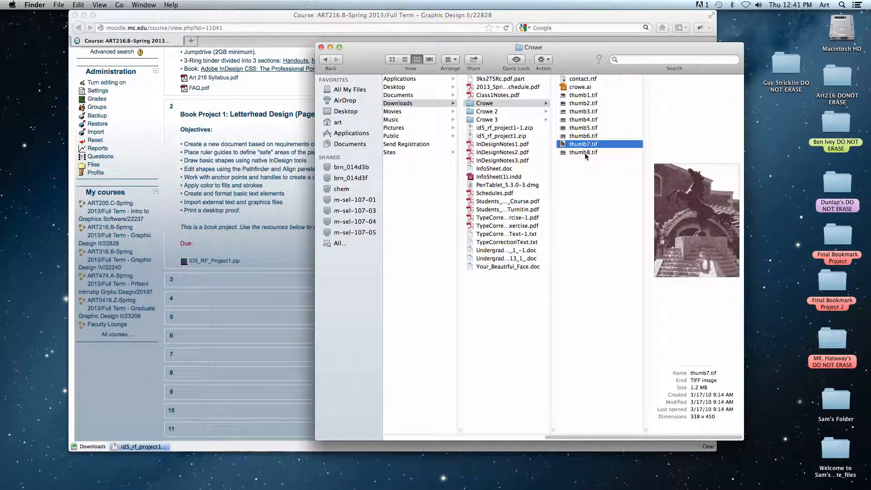
# Create a desktop folder labelled with the owner's name, and move that folder to the Trash.
pyautogui.press('F11')
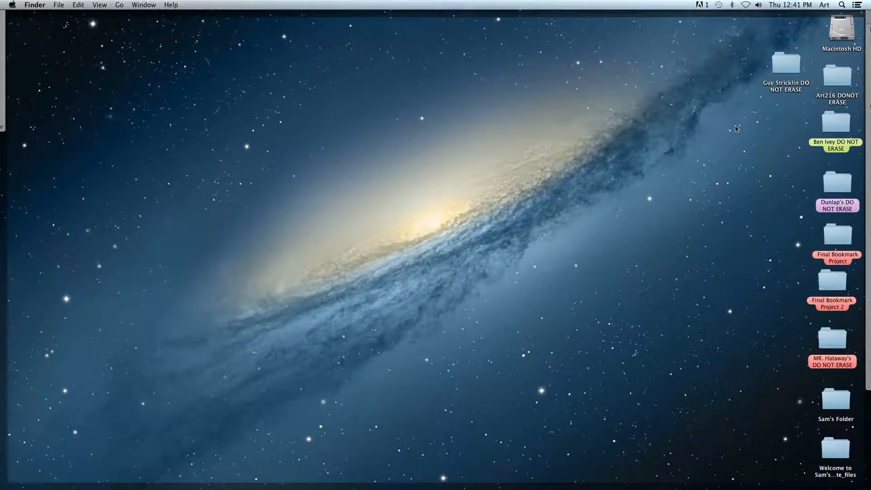
pyautogui.rightClick(722, 124)
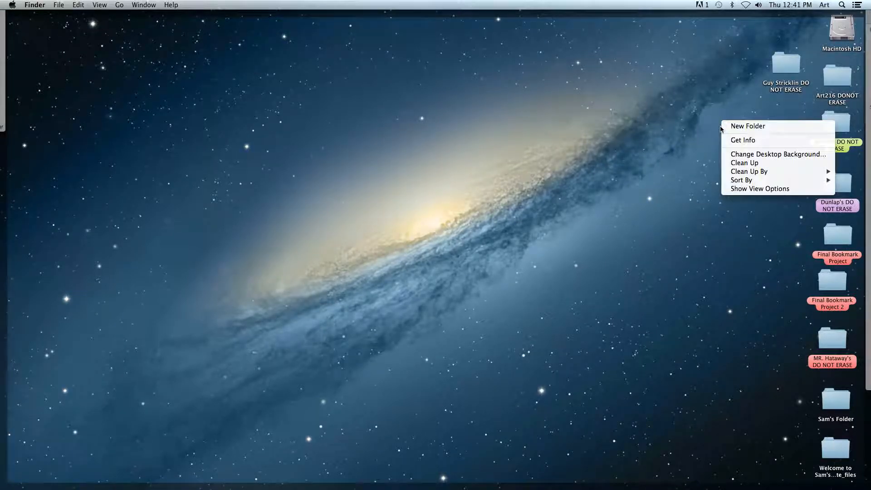
pyautogui.click(735, 128)
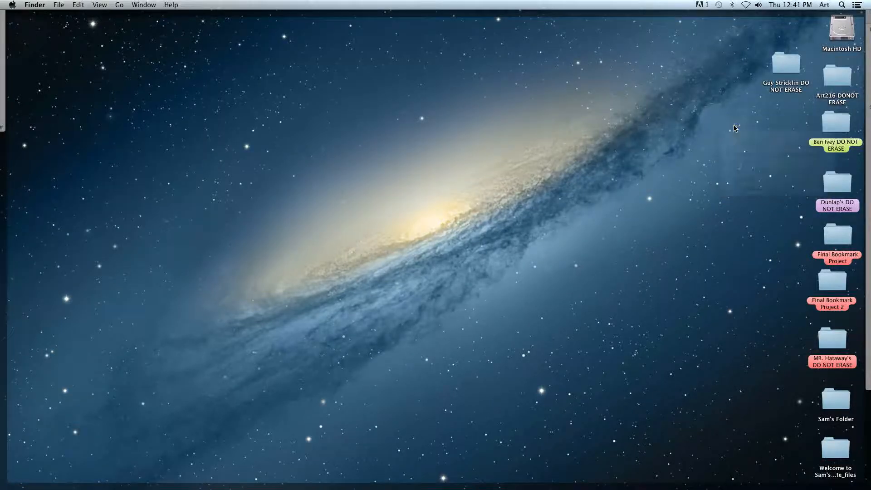
pyautogui.write('Ben IVey')
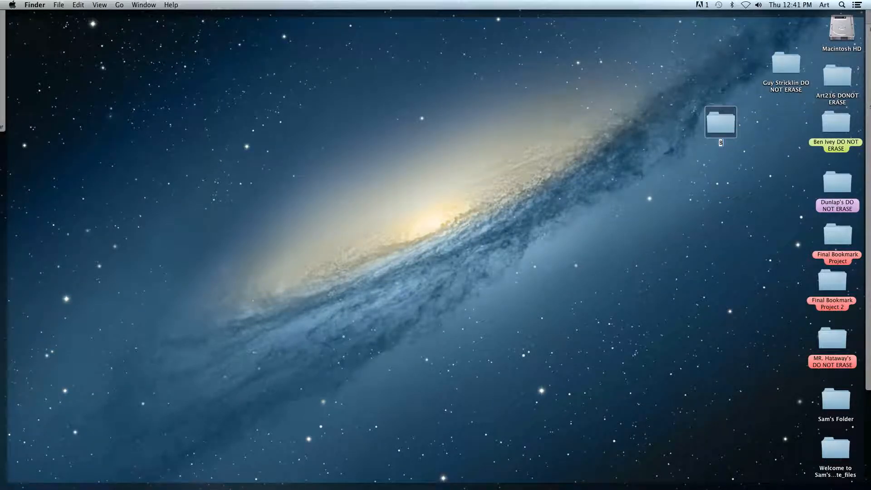
pyautogui.press('BackSpace')
pyautogui.press('BackSpace')
pyautogui.press('BackSpace')
pyautogui.click(769, 161)
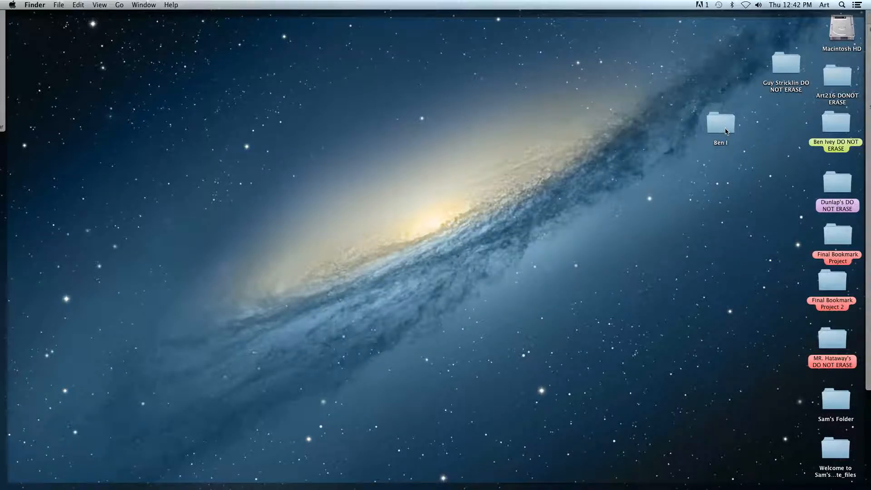
pyautogui.moveTo(725, 131); pyautogui.dragTo(762, 458)
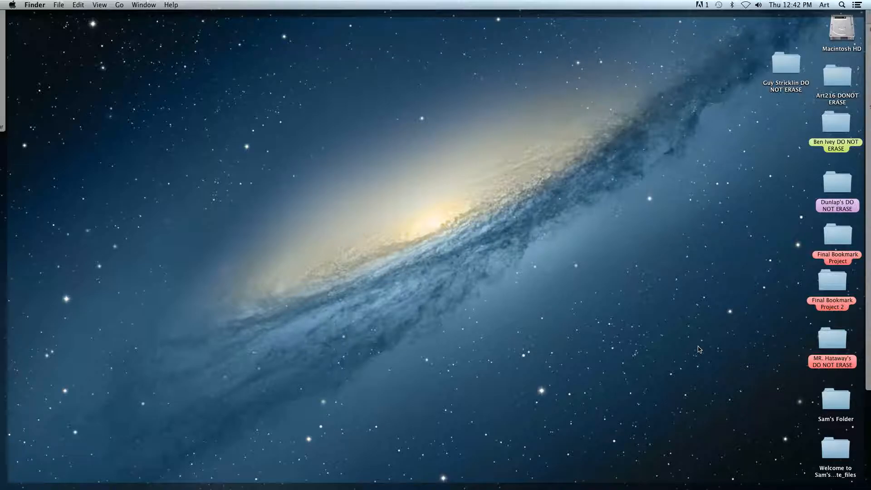
pyautogui.press('F11')
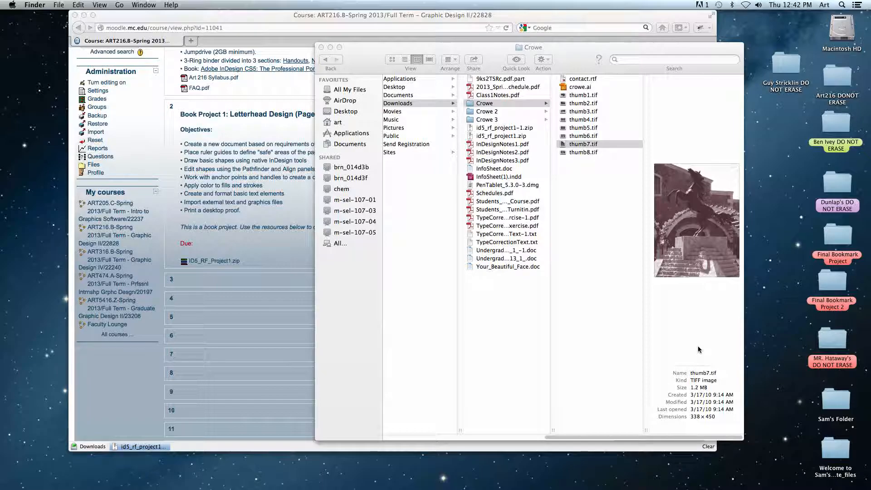
# Close the Crowe folder window and minimize the course page's browser window.
pyautogui.click(375, 80)
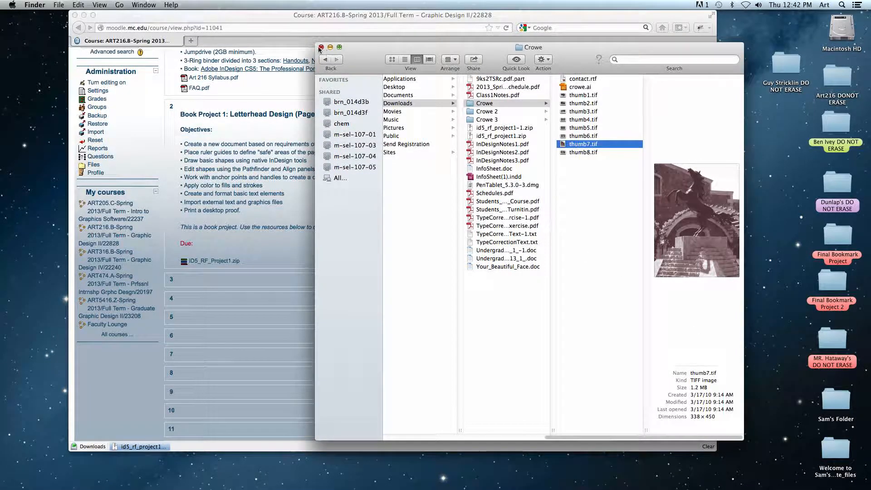
pyautogui.click(321, 47)
pyautogui.click(111, 20)
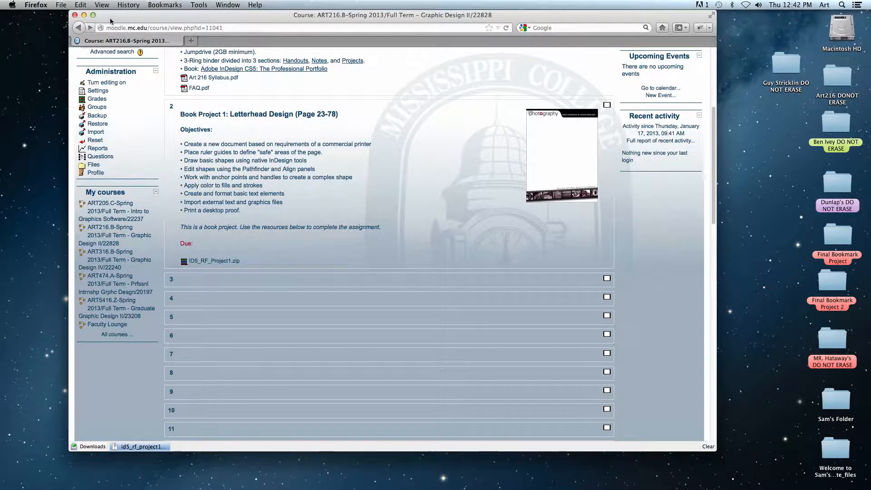
pyautogui.click(84, 15)
# Switch to Adobe InDesign CS5 and create a new Letter-size print document with the default settings.
pyautogui.moveTo(354, 484)
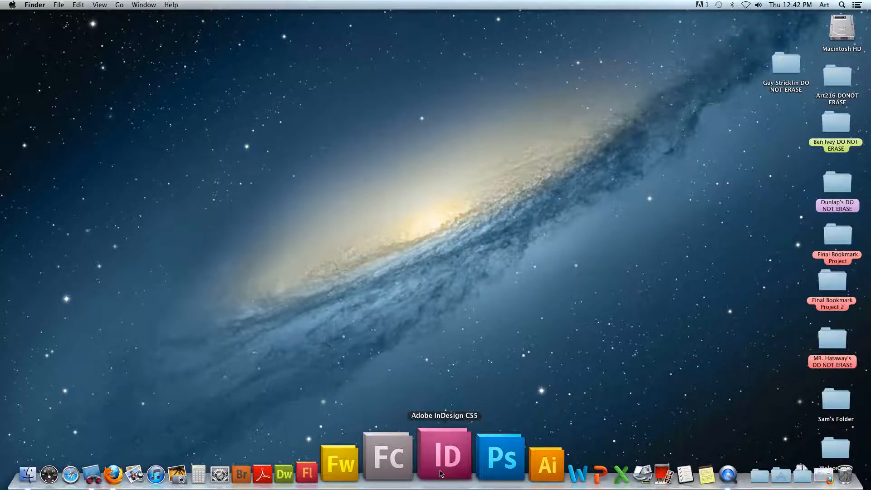
pyautogui.click(440, 473)
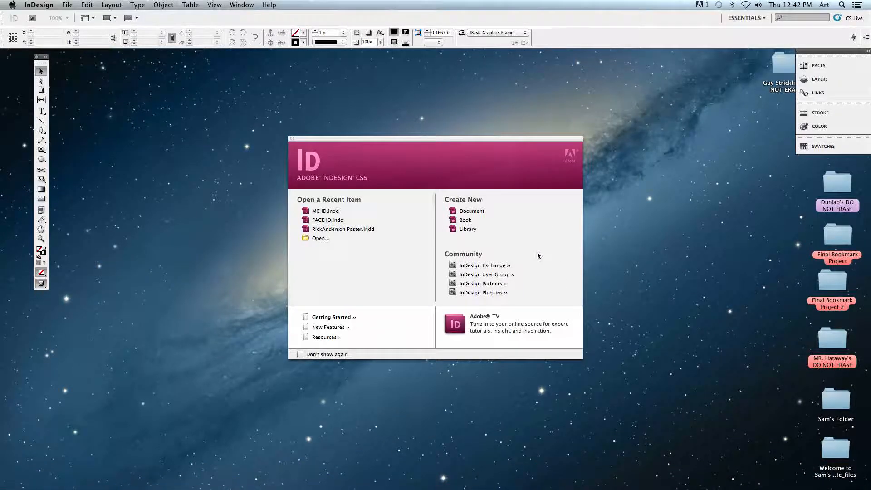
pyautogui.moveTo(443, 143); pyautogui.dragTo(392, 109)
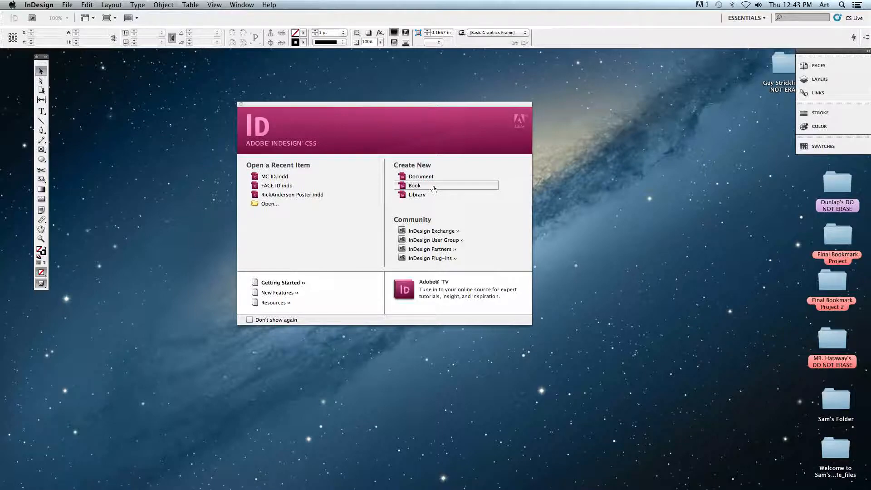
pyautogui.click(415, 177)
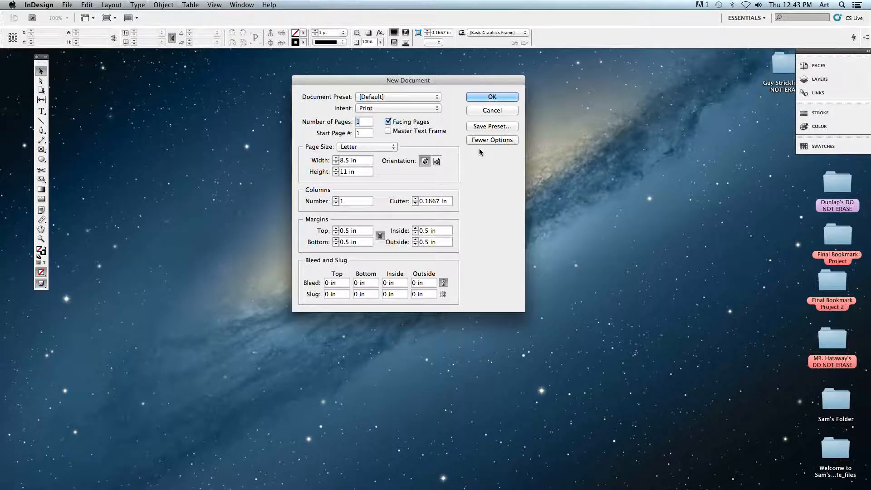
pyautogui.press('Return')
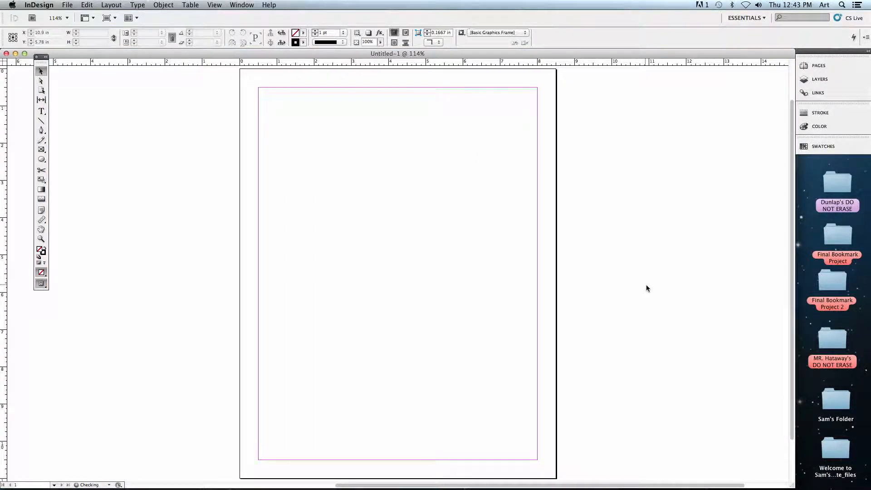
# Resize the document window and rearrange the Tools panel into a two-column layout beside the ruler.
pyautogui.moveTo(792, 485); pyautogui.dragTo(826, 472)
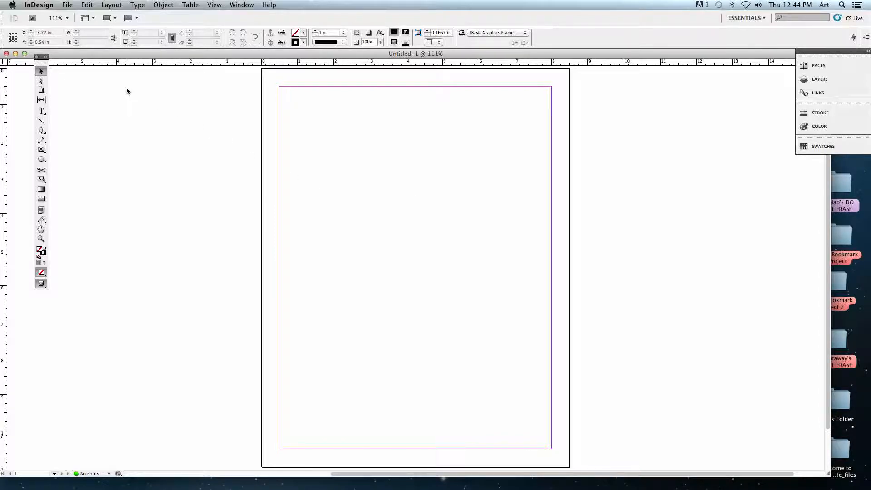
pyautogui.moveTo(39, 57); pyautogui.dragTo(31, 80)
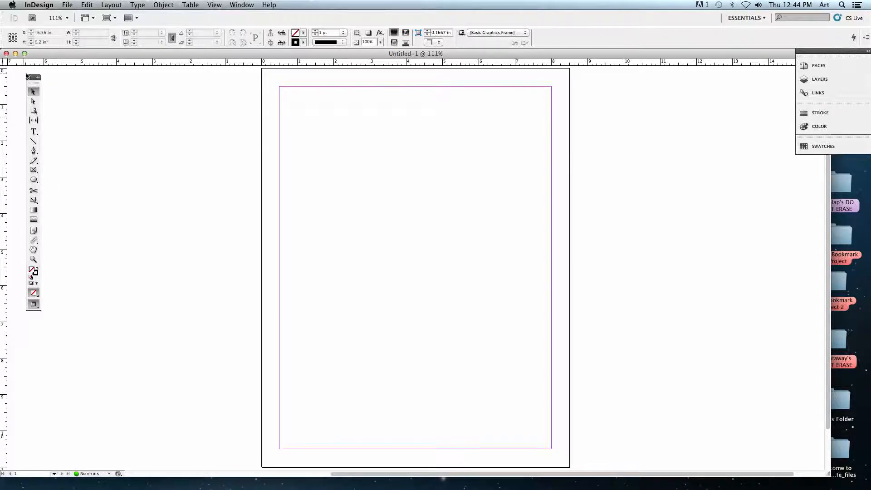
pyautogui.moveTo(32, 82)
pyautogui.mouseDown()
pyautogui.moveTo(70, 86)
pyautogui.moveTo(33, 85)
pyautogui.mouseUp()
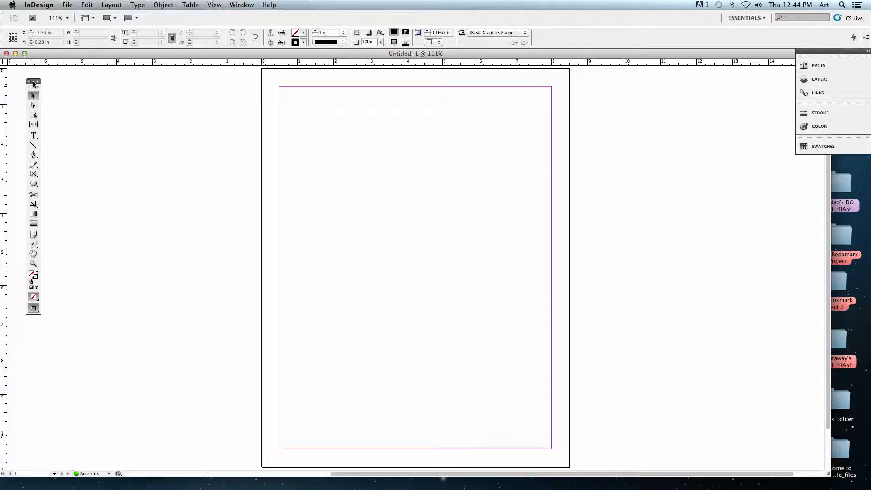
pyautogui.click(38, 82)
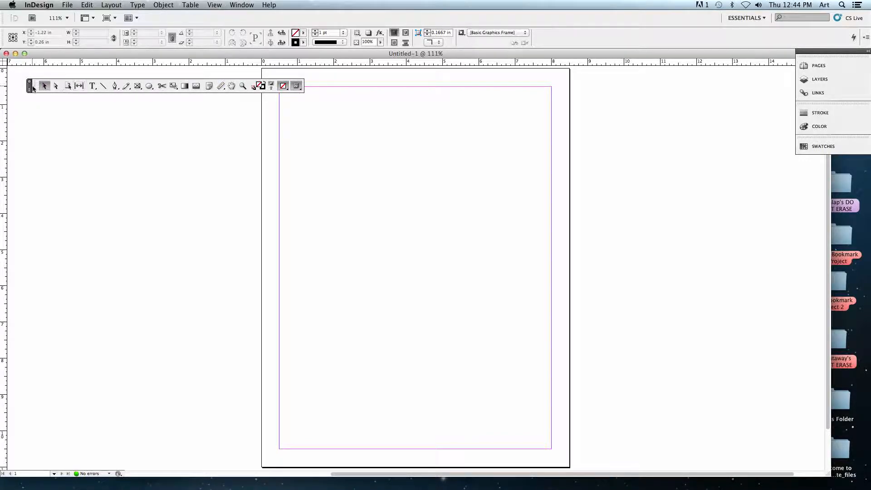
pyautogui.click(29, 87)
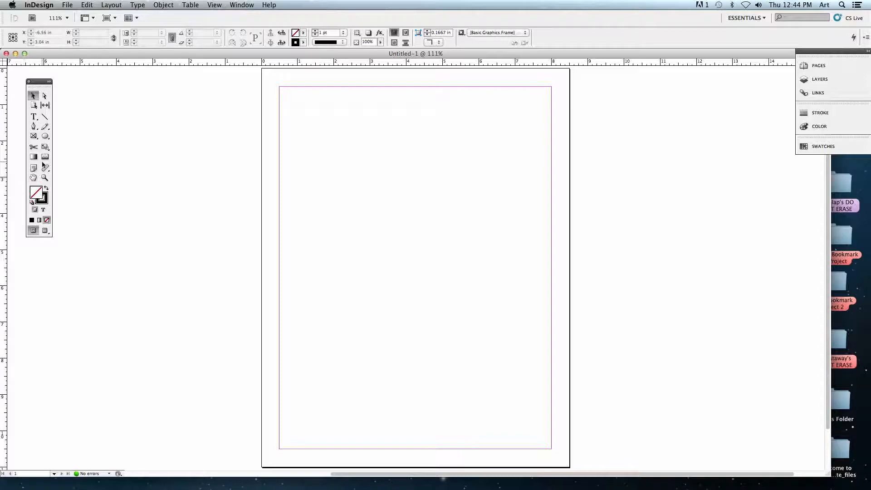
pyautogui.moveTo(41, 83); pyautogui.dragTo(22, 76)
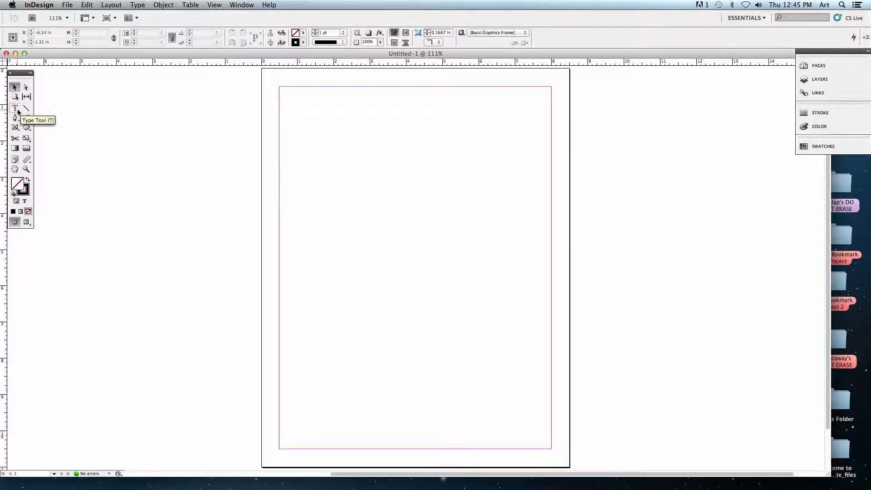
# Switch between the Type, Gradient Swatch and Selection tools to compare the Control panel options each one offers.
pyautogui.press('t')
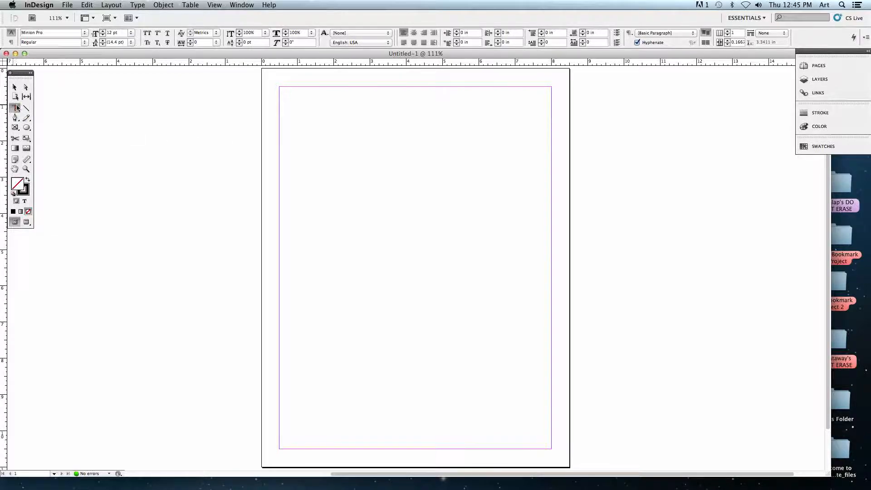
pyautogui.click(16, 148)
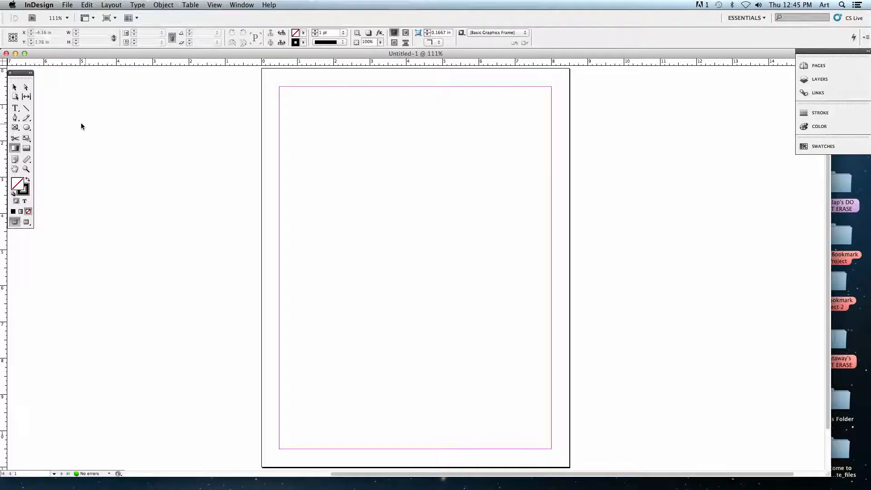
pyautogui.click(15, 108)
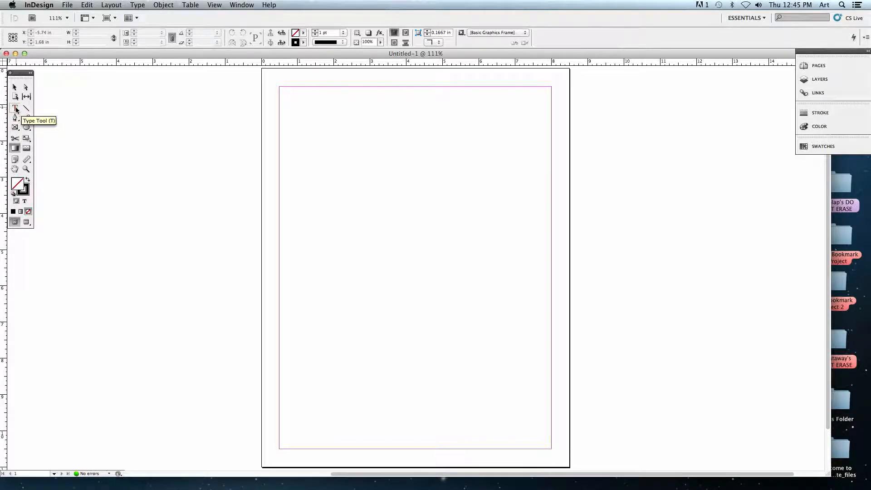
pyautogui.click(15, 87)
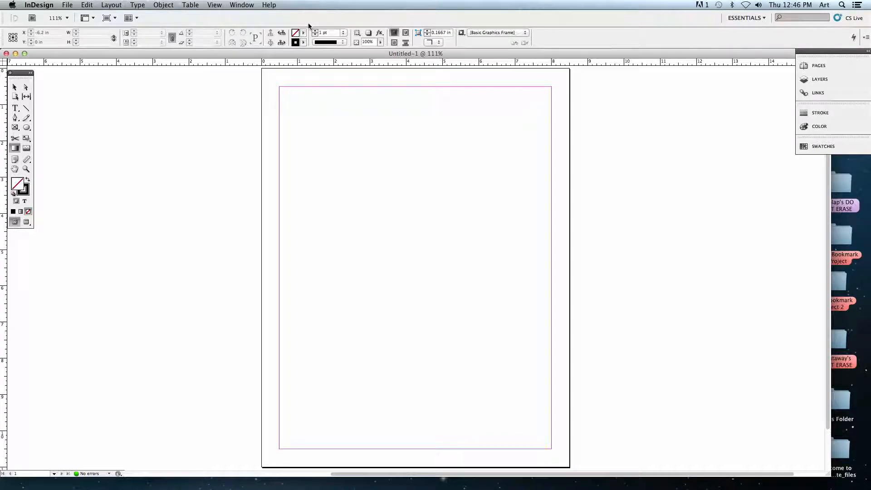
pyautogui.click(15, 109)
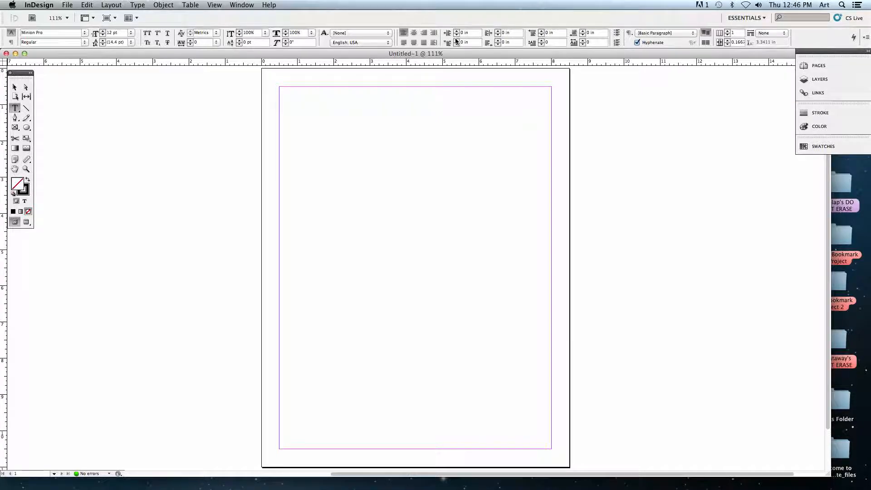
pyautogui.click(15, 87)
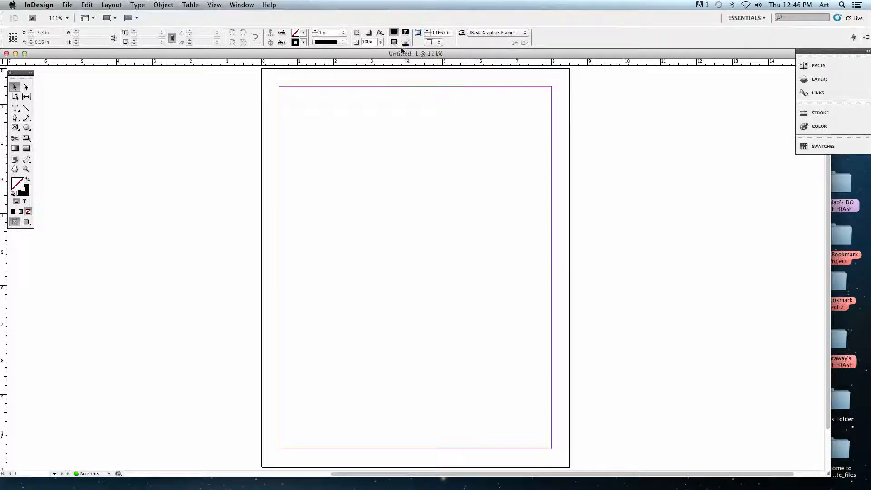
pyautogui.click(165, 6)
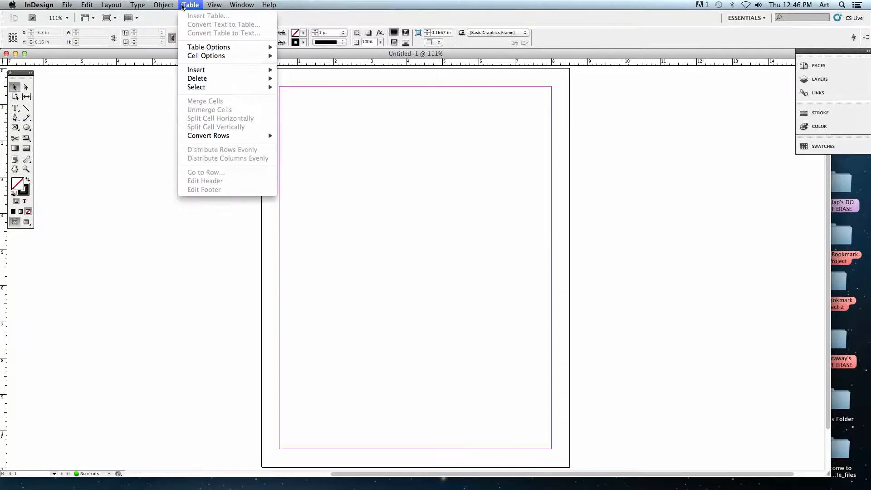
pyautogui.moveTo(214, 5)
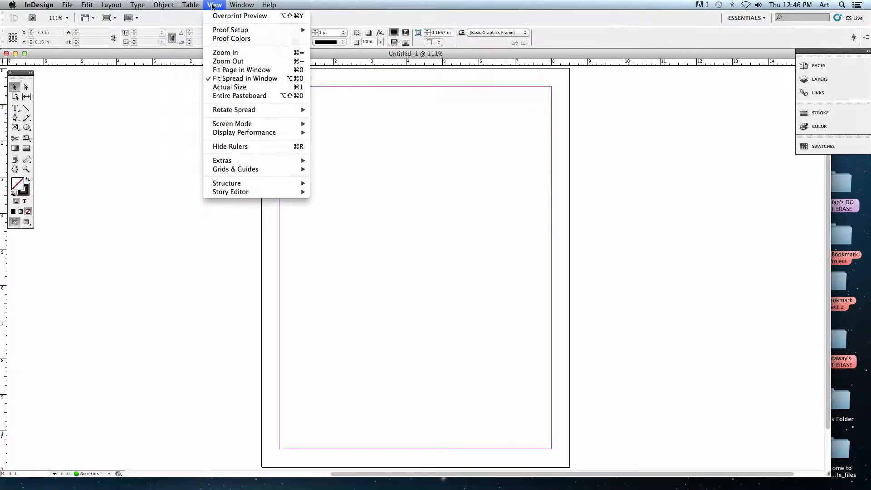
pyautogui.moveTo(163, 5)
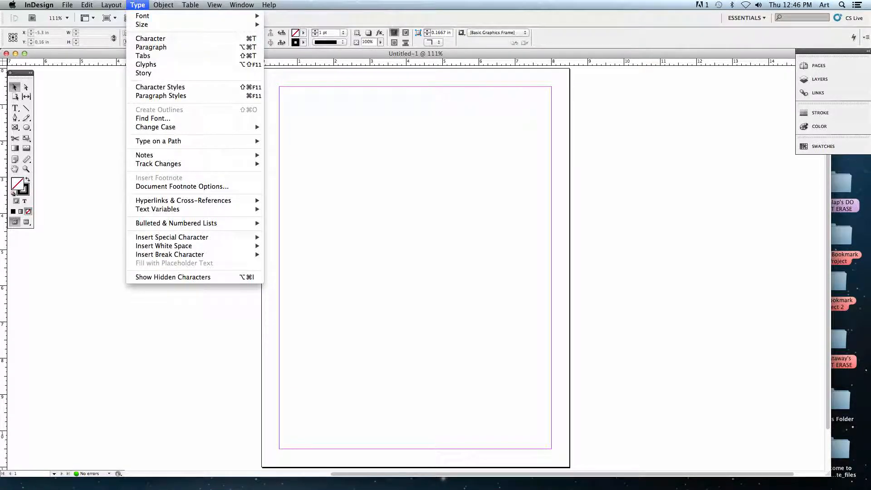
pyautogui.click(270, 53)
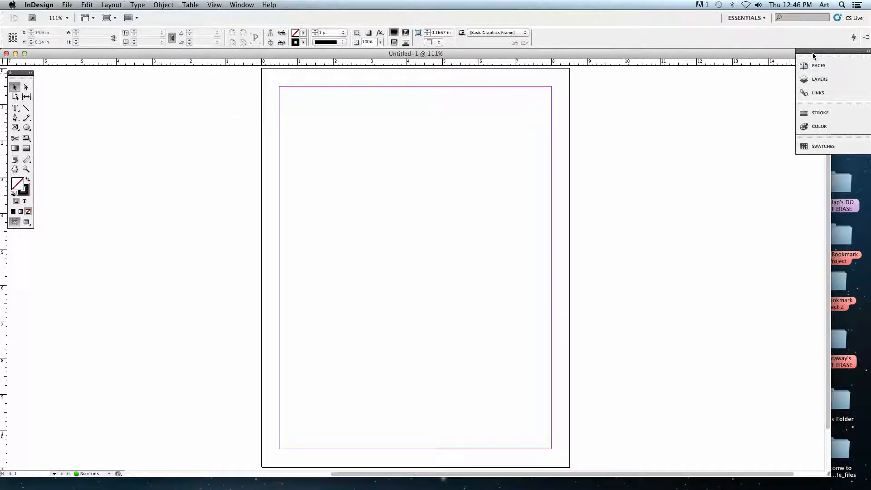
# Float the collapsed panel group over the document window and add two pages to the document.
pyautogui.moveTo(814, 55)
pyautogui.mouseDown()
pyautogui.moveTo(807, 85)
pyautogui.moveTo(747, 93)
pyautogui.mouseUp()
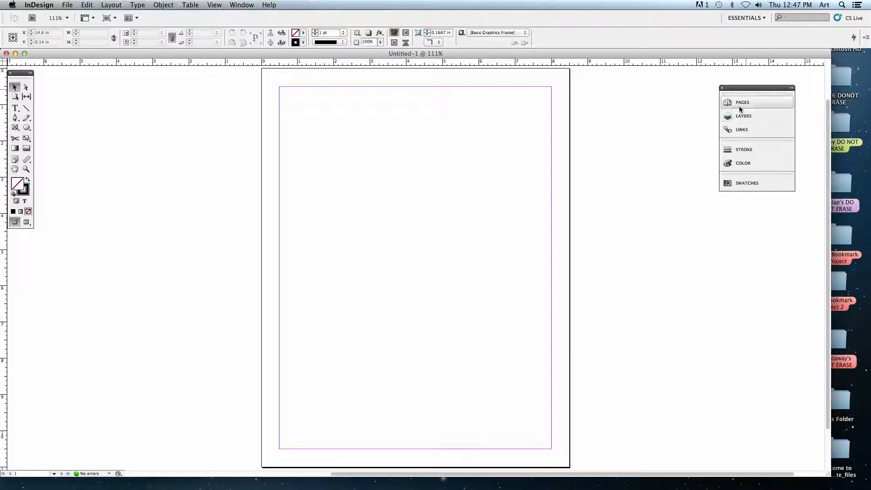
pyautogui.click(746, 105)
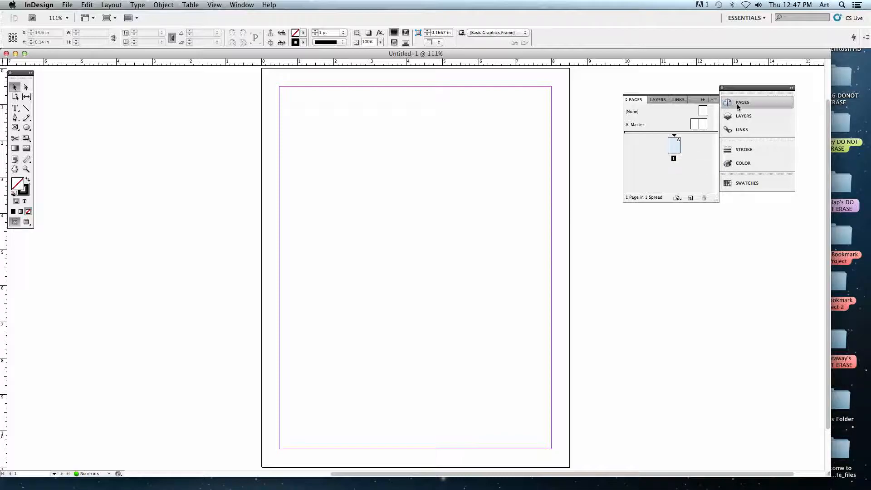
pyautogui.click(690, 199)
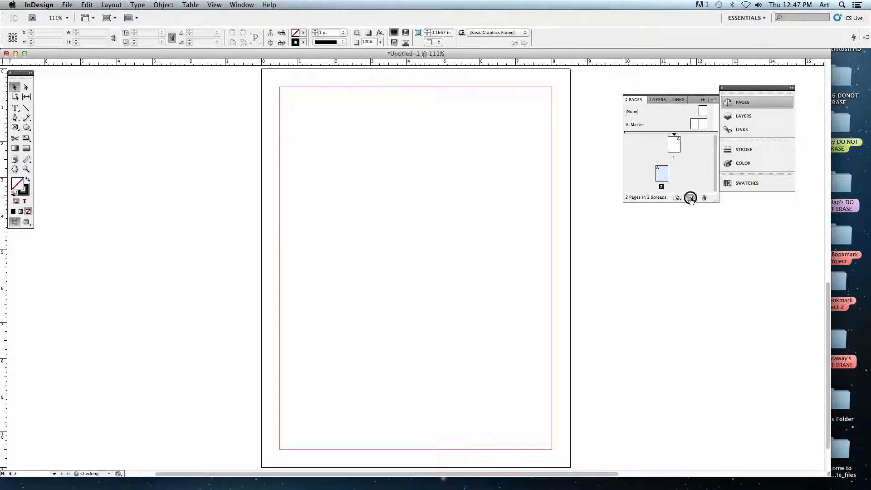
pyautogui.click(690, 198)
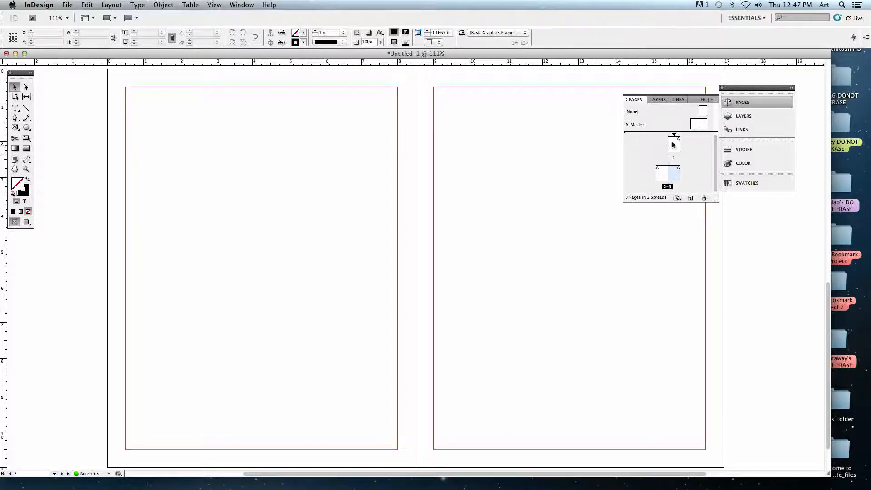
pyautogui.scroll(10, 458, 143)
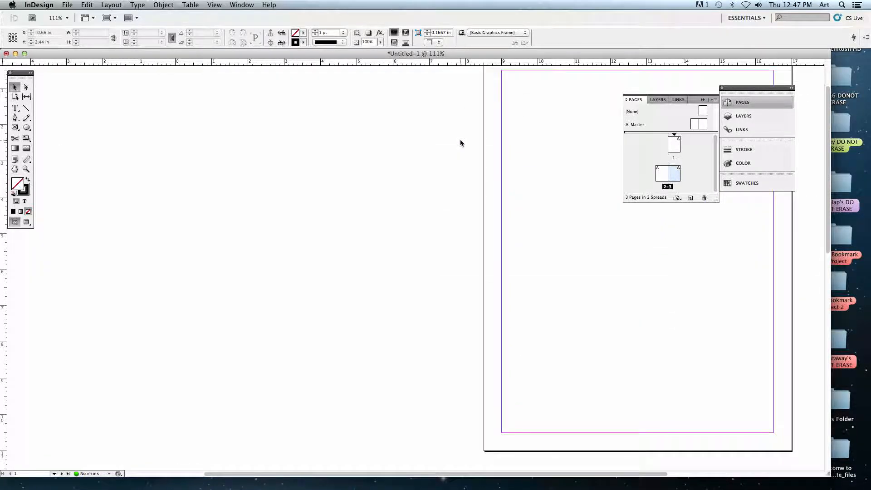
pyautogui.hscroll(5, 459, 143)
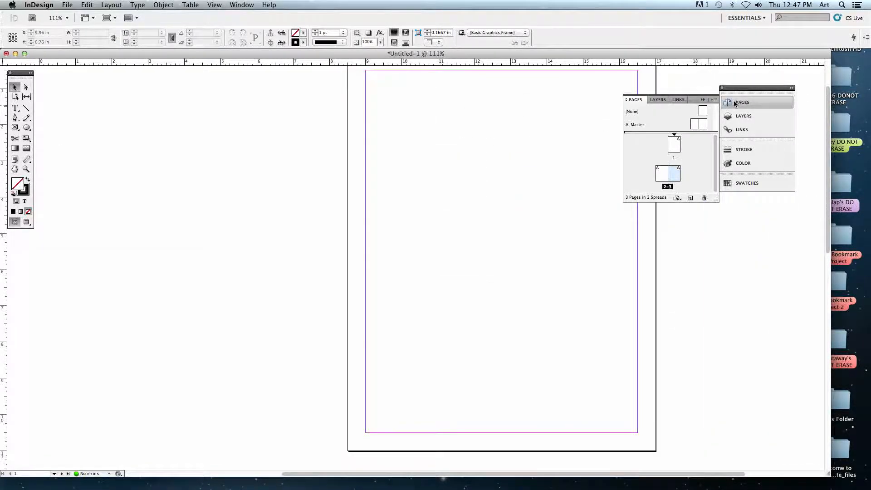
# Open the Layers, Links and Stroke panels one after another, and move the floating panel group farther from the page.
pyautogui.click(746, 116)
pyautogui.click(750, 131)
pyautogui.click(749, 149)
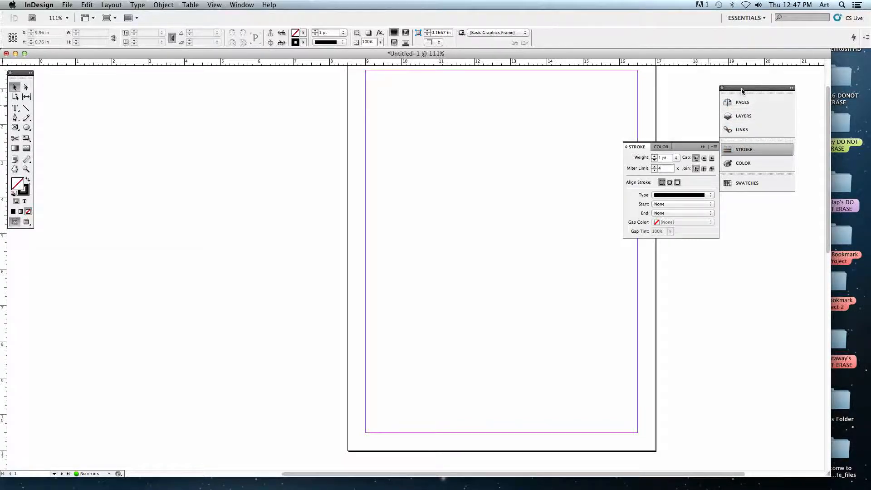
pyautogui.moveTo(746, 87)
pyautogui.mouseDown()
pyautogui.moveTo(739, 89)
pyautogui.moveTo(760, 92)
pyautogui.moveTo(768, 126)
pyautogui.moveTo(775, 83)
pyautogui.moveTo(765, 77)
pyautogui.mouseUp()
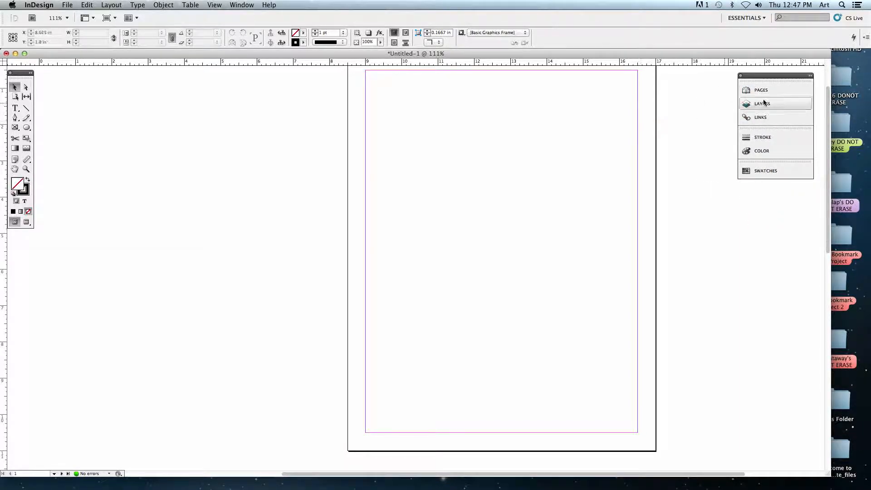
# Detach the Pages panel from the panel group so it floats on its own.
pyautogui.click(777, 90)
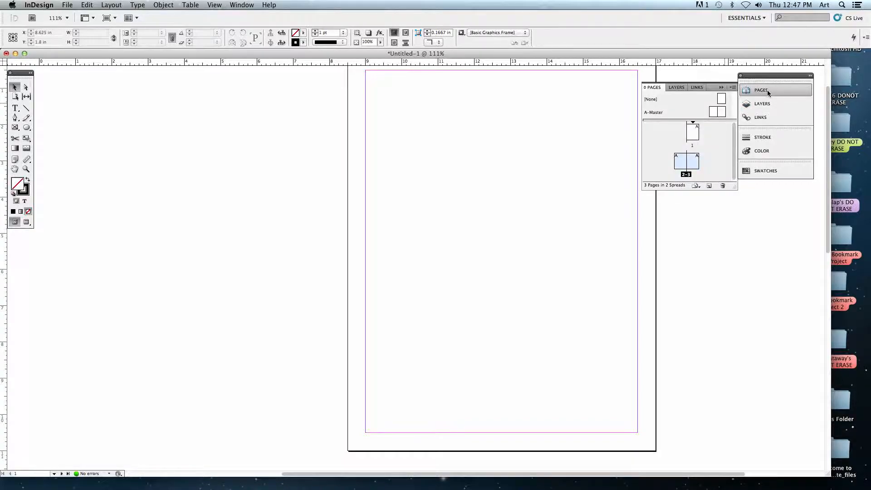
pyautogui.moveTo(766, 90); pyautogui.dragTo(654, 101)
pyautogui.doubleClick(647, 86)
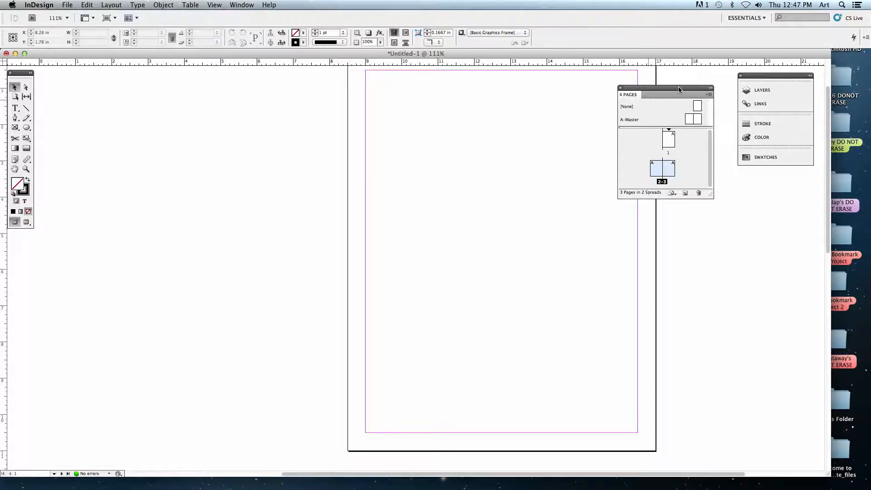
# Move the floating Pages panel below the expanded Stroke panel, and collapse the Stroke panel.
pyautogui.click(782, 132)
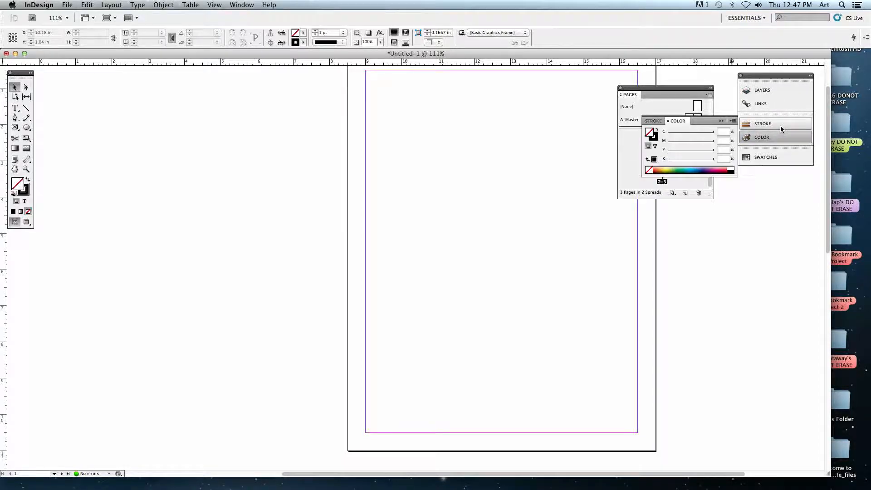
pyautogui.click(781, 129)
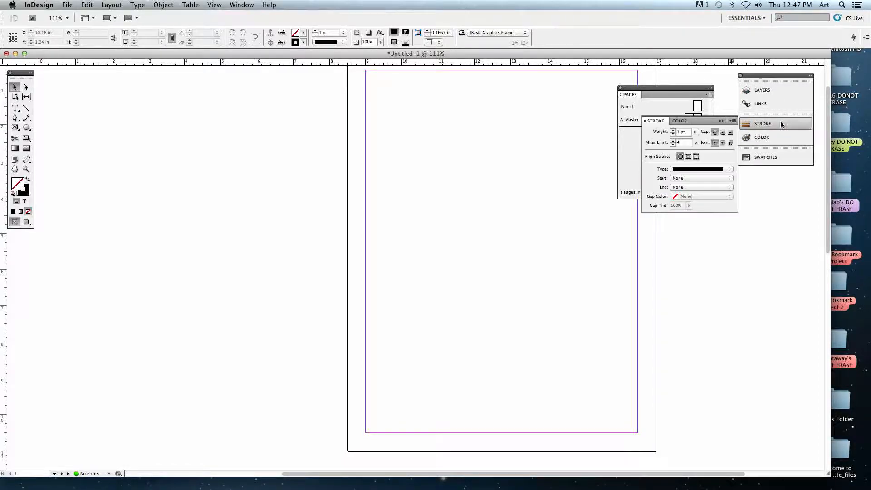
pyautogui.click(689, 94)
pyautogui.moveTo(675, 89); pyautogui.dragTo(700, 252)
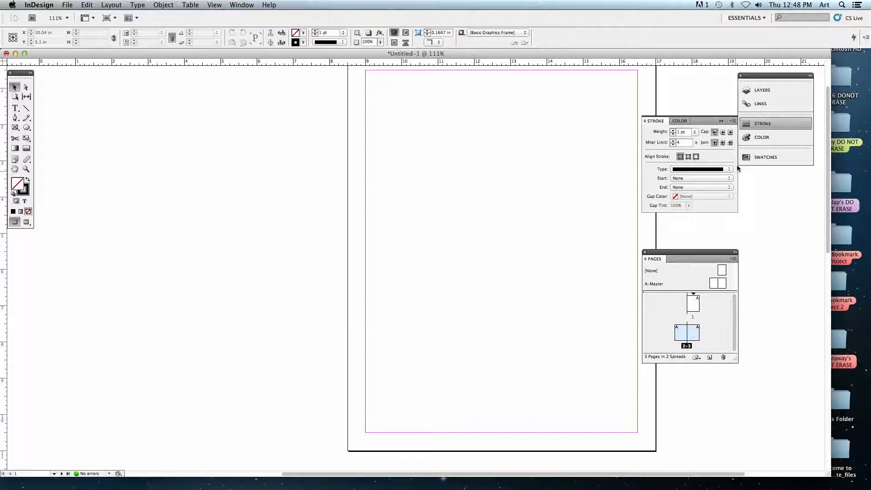
pyautogui.click(772, 124)
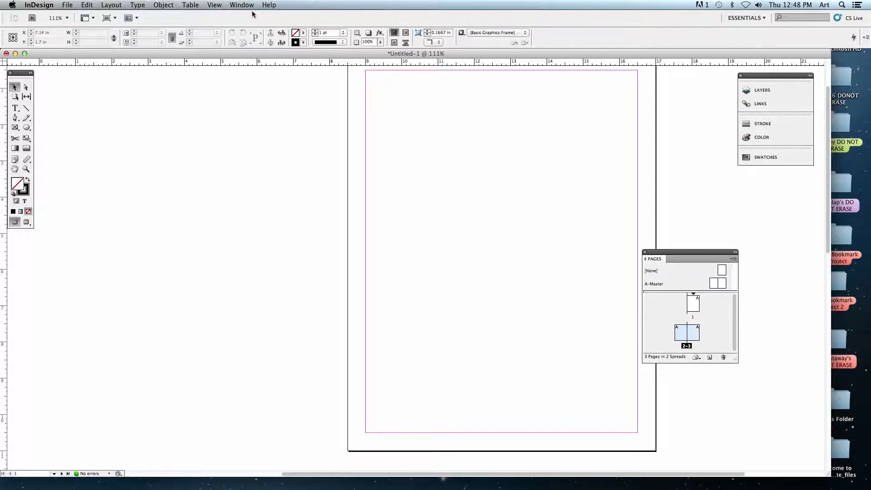
# Hide the Control panel and display it again.
pyautogui.click(237, 6)
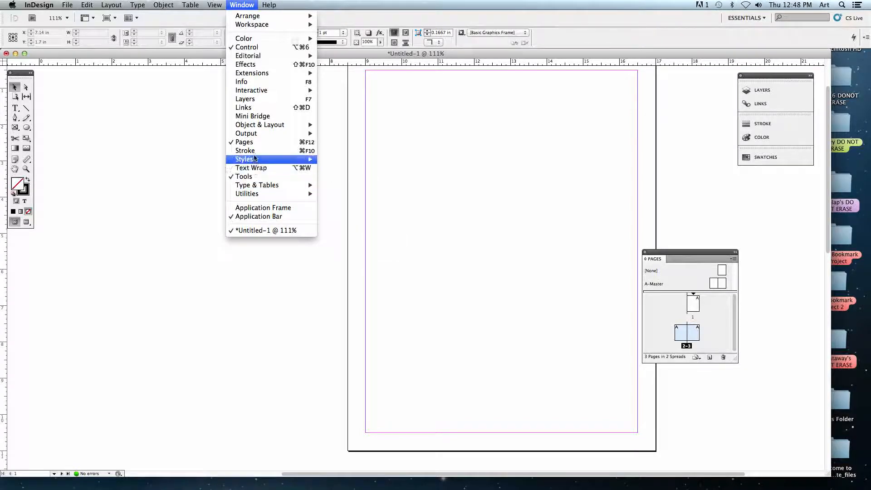
pyautogui.moveTo(256, 93)
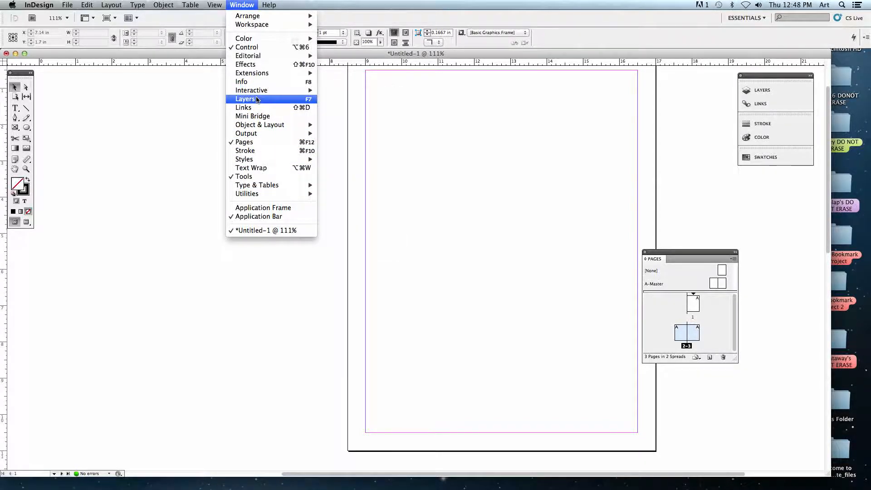
pyautogui.click(241, 48)
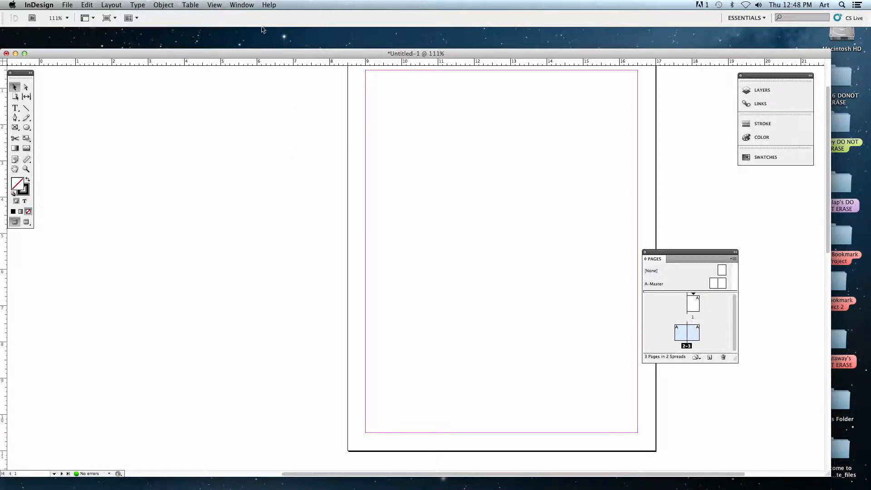
pyautogui.click(240, 6)
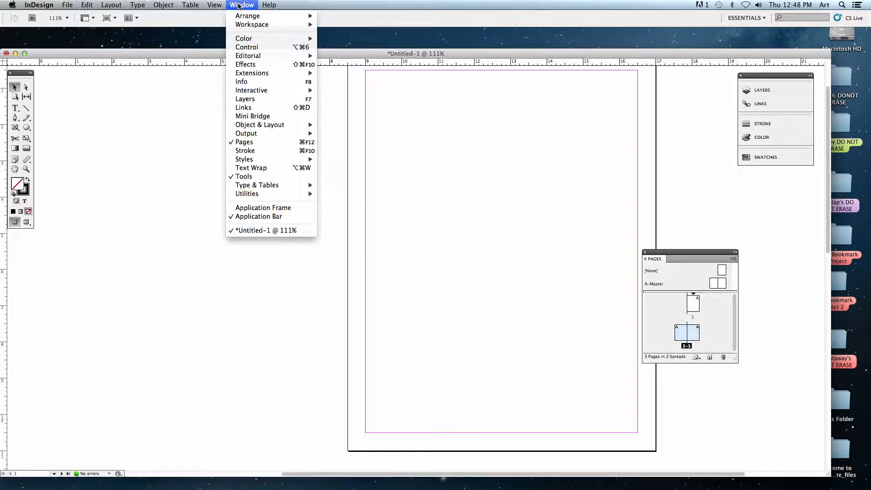
pyautogui.click(243, 48)
# Open the Notes panel and place its floating group directly above the Pages panel.
pyautogui.click(241, 6)
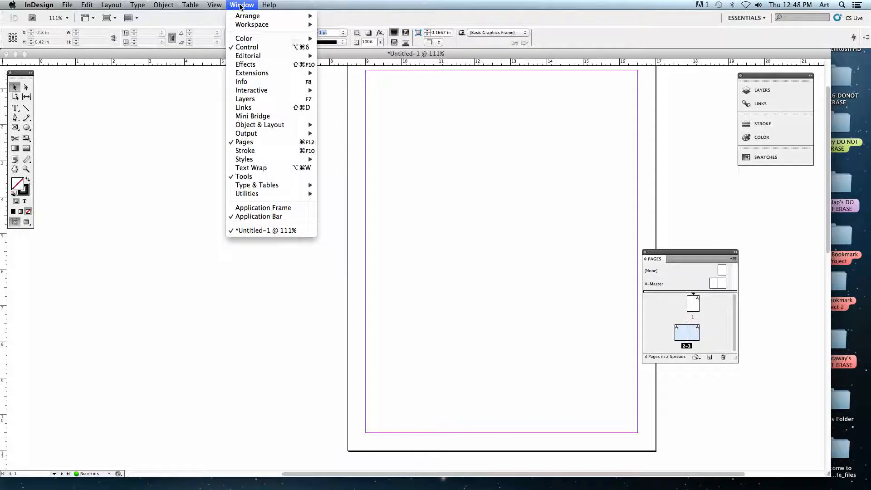
pyautogui.moveTo(258, 57)
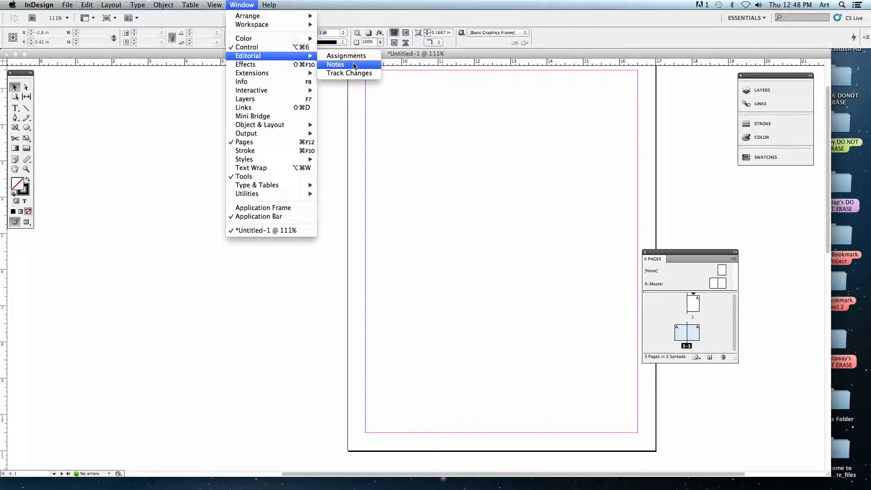
pyautogui.click(336, 67)
pyautogui.moveTo(420, 230); pyautogui.dragTo(674, 150)
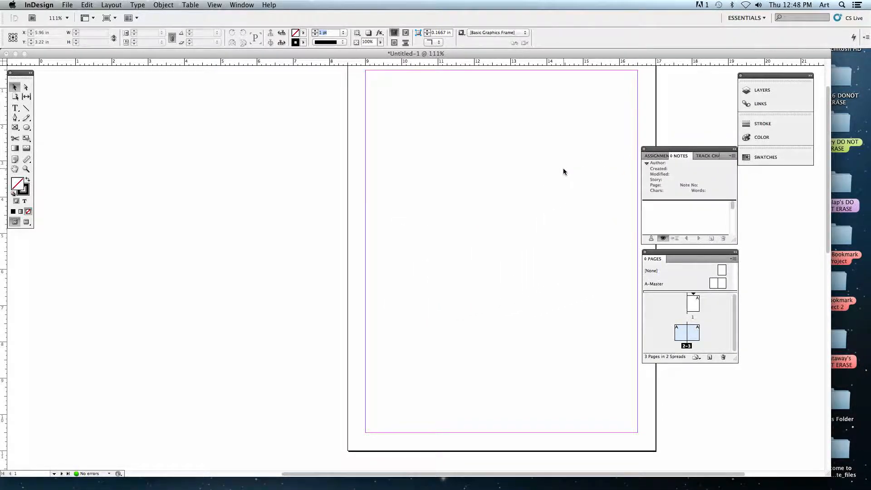
# Look through the Assignments, Notes and Track Changes panels in their floating group, finishing on Assignments.
pyautogui.click(657, 156)
pyautogui.click(689, 156)
pyautogui.click(703, 156)
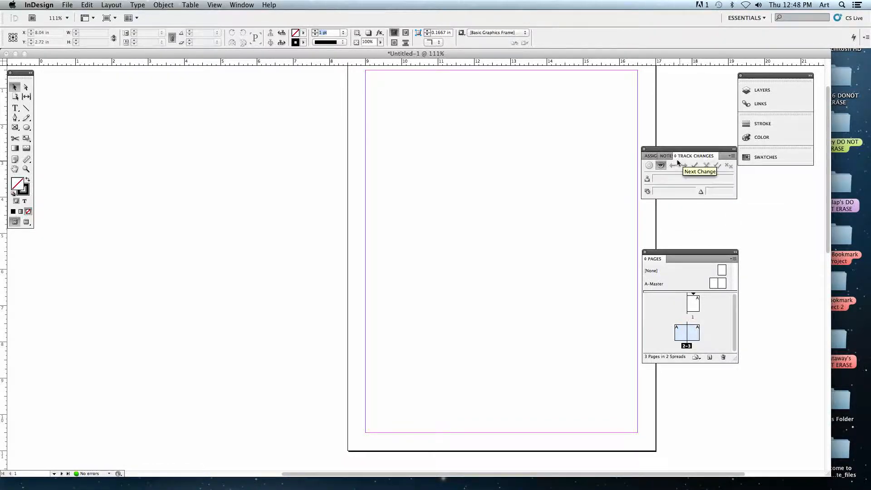
pyautogui.click(665, 156)
pyautogui.click(656, 156)
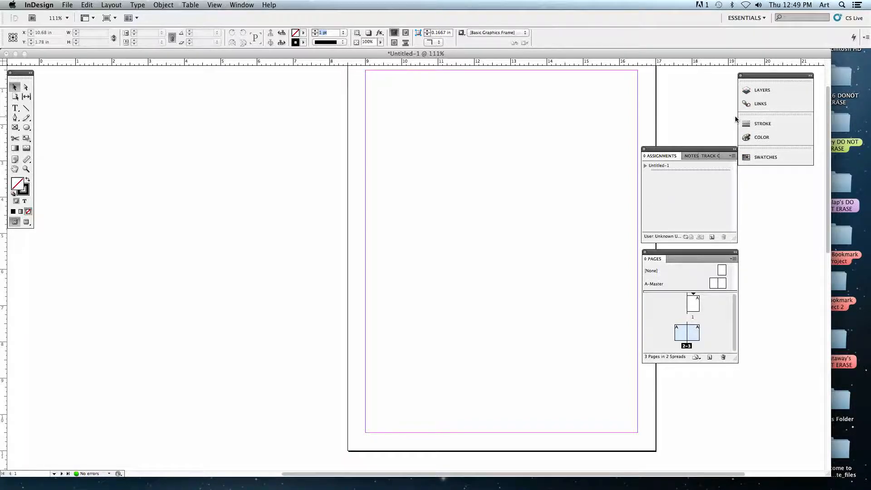
# Expand the Swatches panel from the collapsed panel group.
pyautogui.click(239, 5)
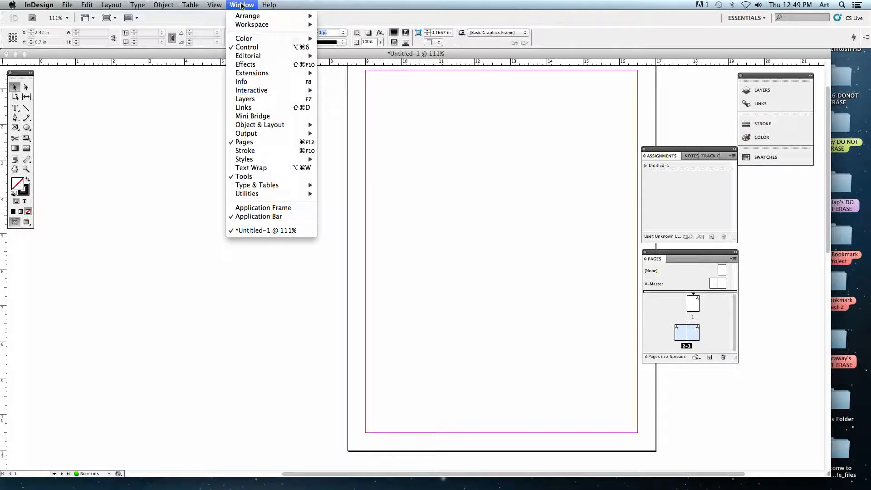
pyautogui.click(524, 124)
pyautogui.click(760, 156)
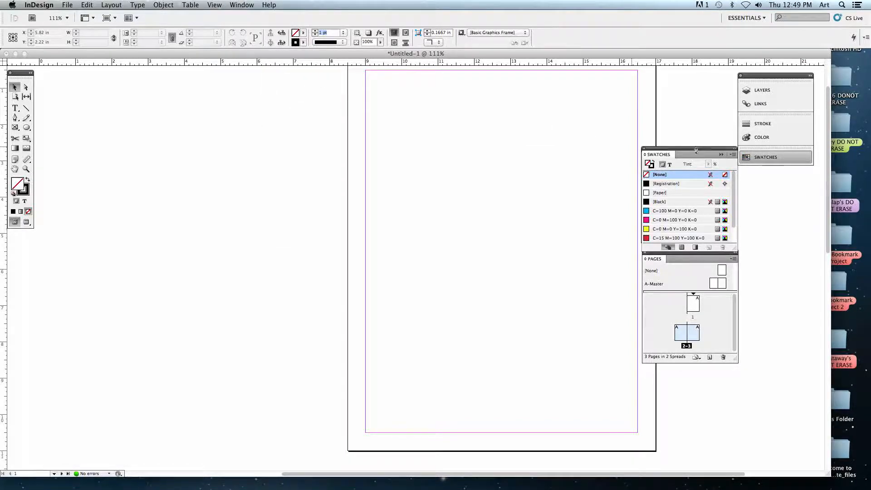
# Dock the Pages panel above Layers in the collapsed panel group and close the floating Assignments, Notes and Track Changes group.
pyautogui.click(759, 156)
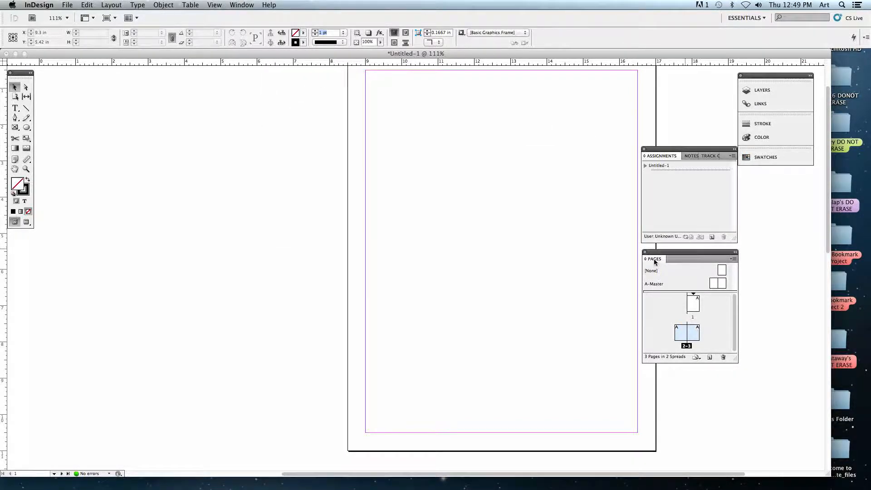
pyautogui.moveTo(651, 260); pyautogui.dragTo(761, 89)
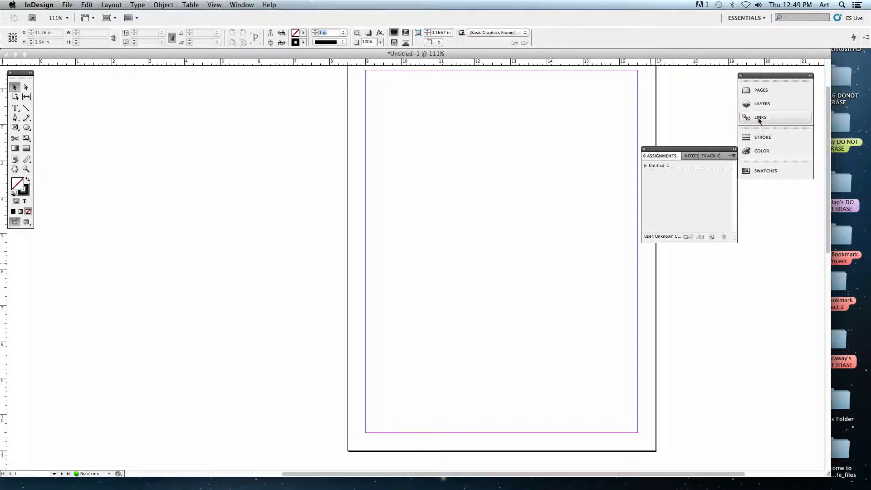
pyautogui.moveTo(686, 153); pyautogui.dragTo(733, 204)
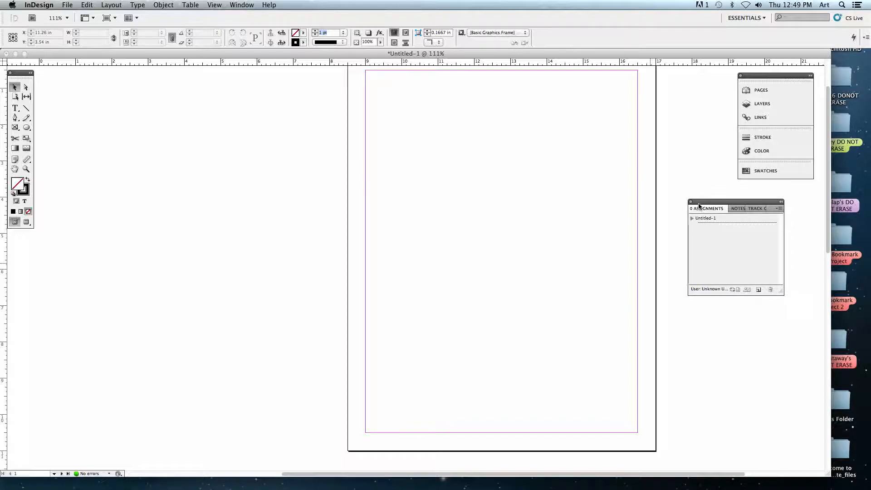
pyautogui.click(690, 202)
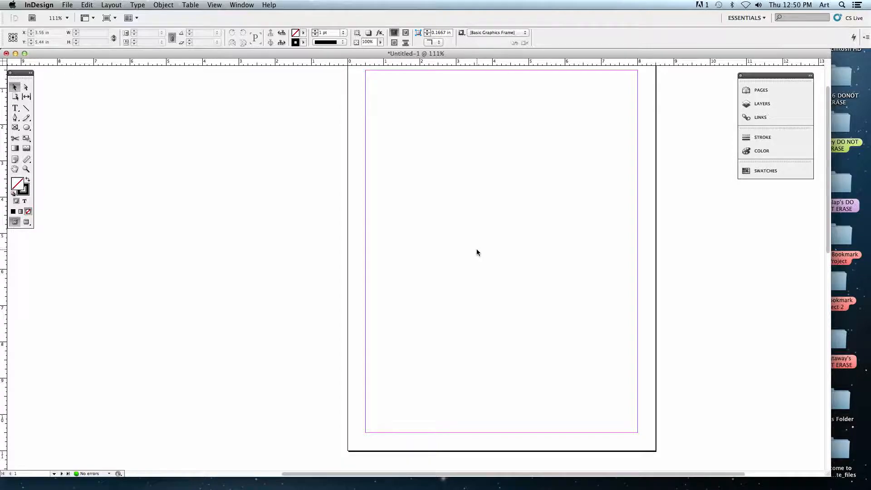
# Close the Untitled-1 document without saving its changes.
pyautogui.press('super+w')
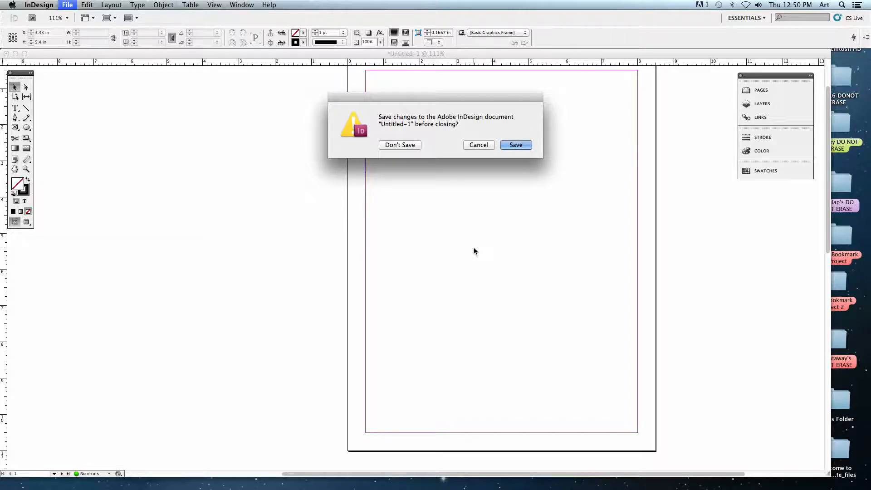
pyautogui.moveTo(439, 100); pyautogui.dragTo(453, 109)
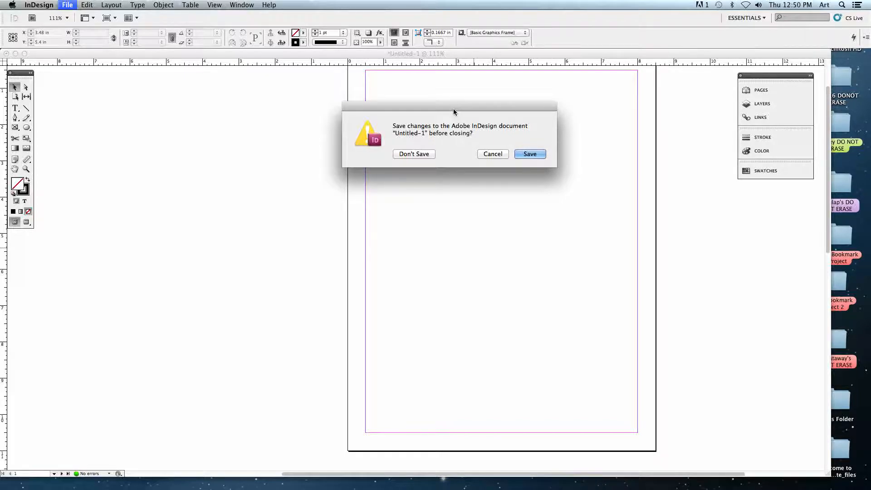
pyautogui.click(417, 154)
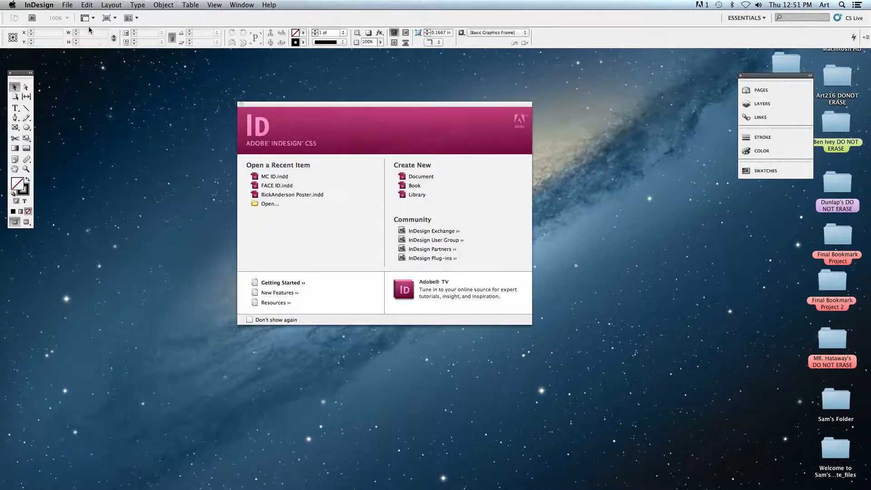
# Start a new document with the Print intent and 1 page.
pyautogui.click(67, 5)
pyautogui.moveTo(69, 18)
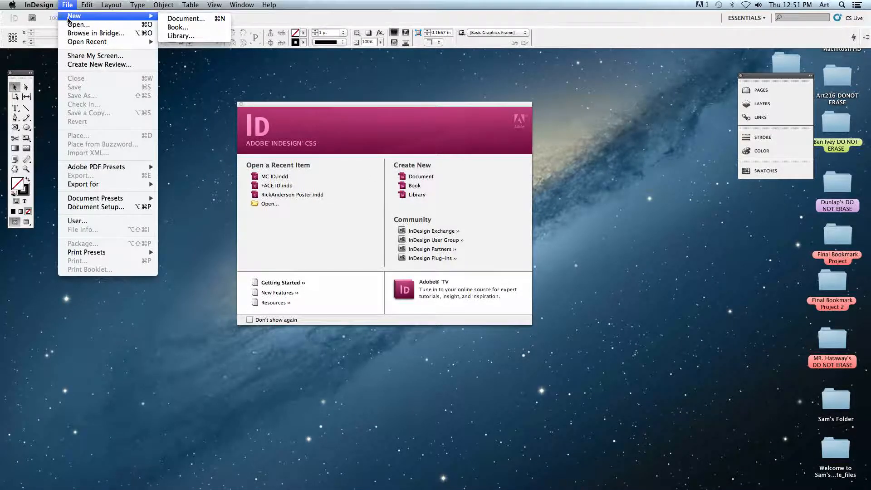
pyautogui.click(198, 18)
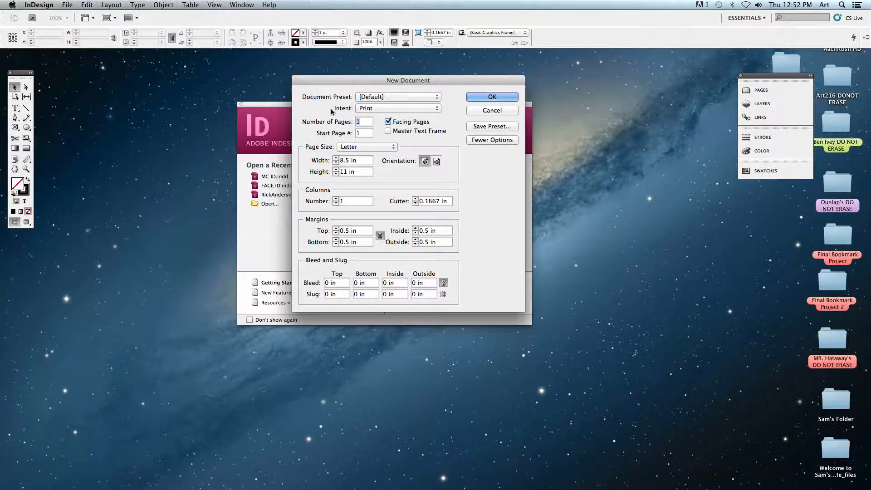
pyautogui.click(378, 110)
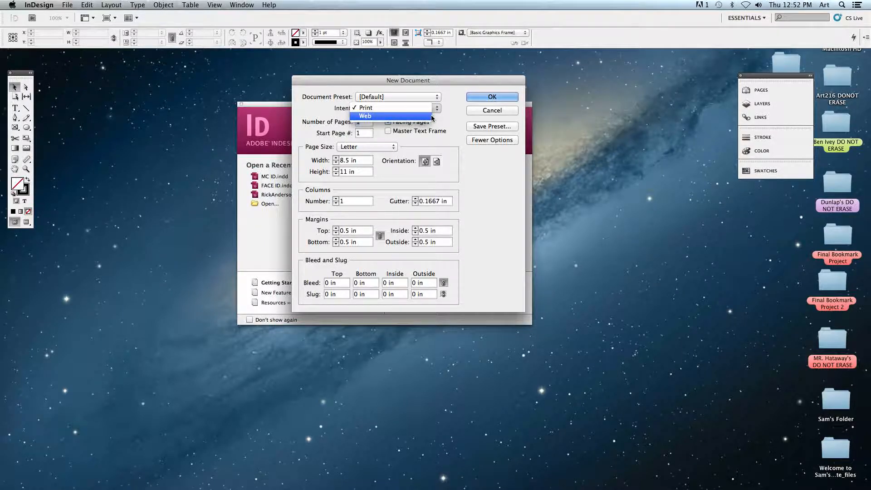
pyautogui.click(381, 111)
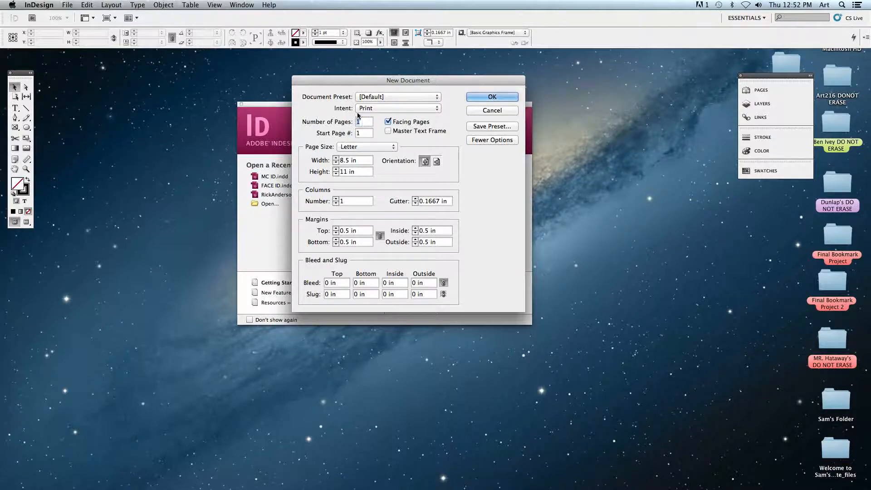
pyautogui.write('1')
pyautogui.click(364, 123)
# Turn Facing Pages off and on again, and view the available page sizes while keeping Letter.
pyautogui.click(387, 122)
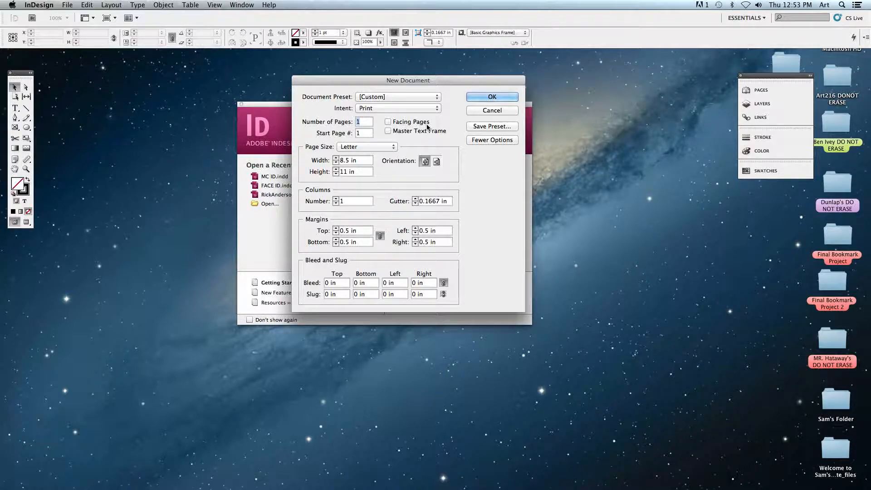
pyautogui.click(426, 127)
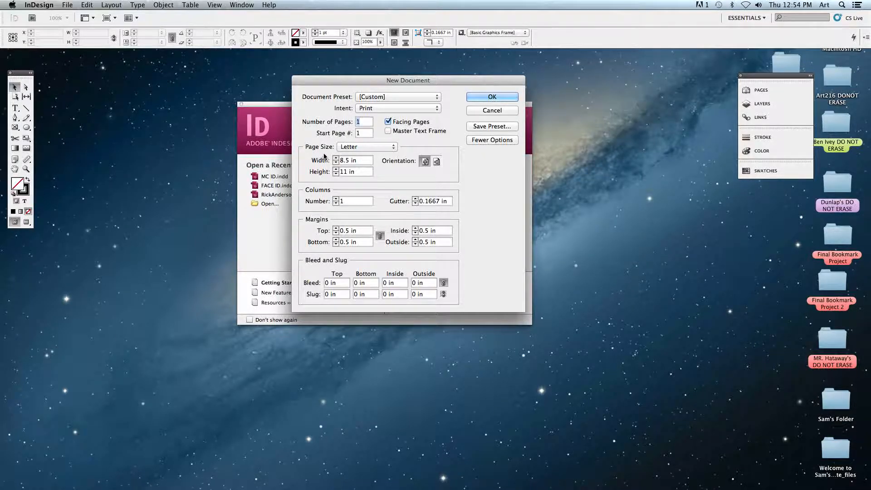
pyautogui.click(376, 149)
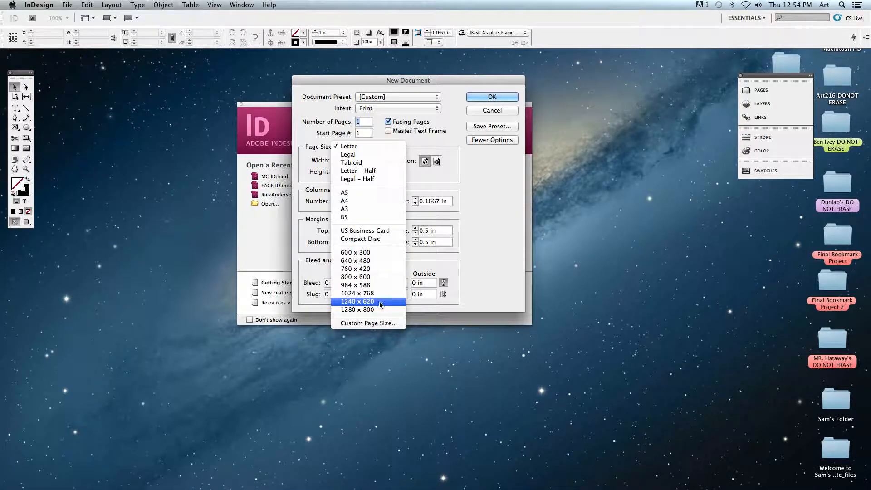
pyautogui.click(455, 186)
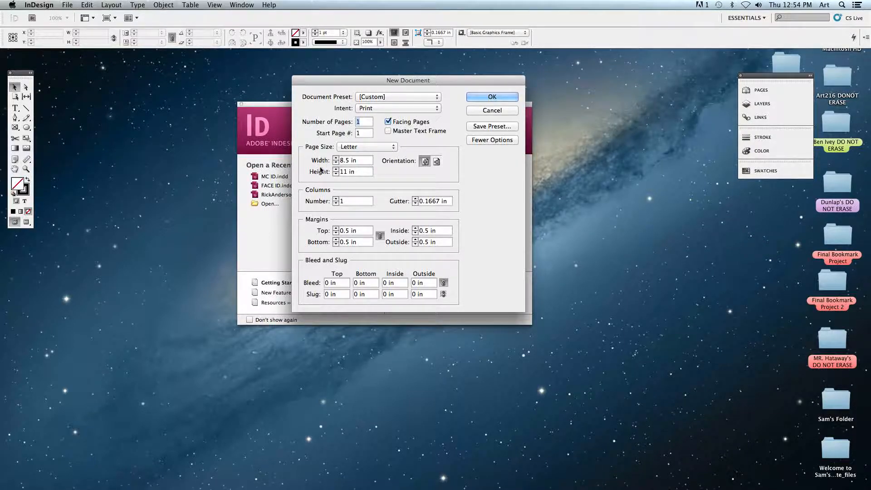
# Try entering the page width as 22 mm, and set the width back to 8.5 in.
pyautogui.doubleClick(345, 161)
pyautogui.doubleClick(344, 172)
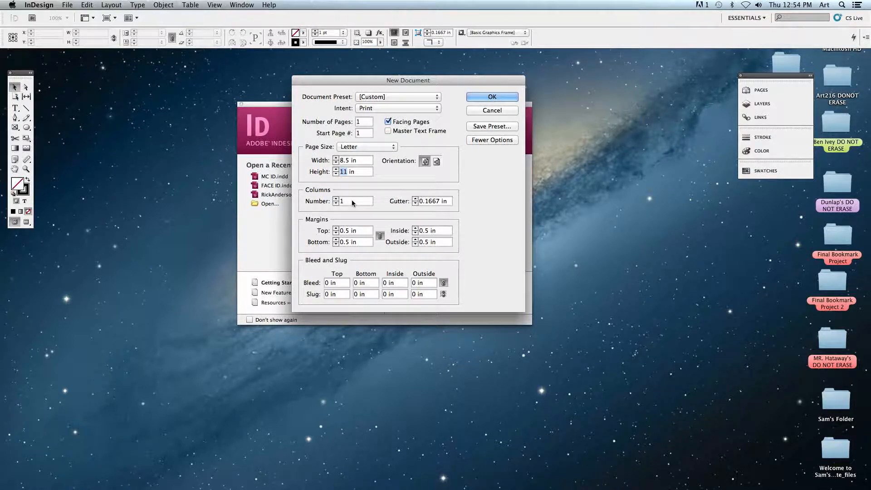
pyautogui.click(346, 160)
pyautogui.write('22mm')
pyautogui.doubleClick(349, 161)
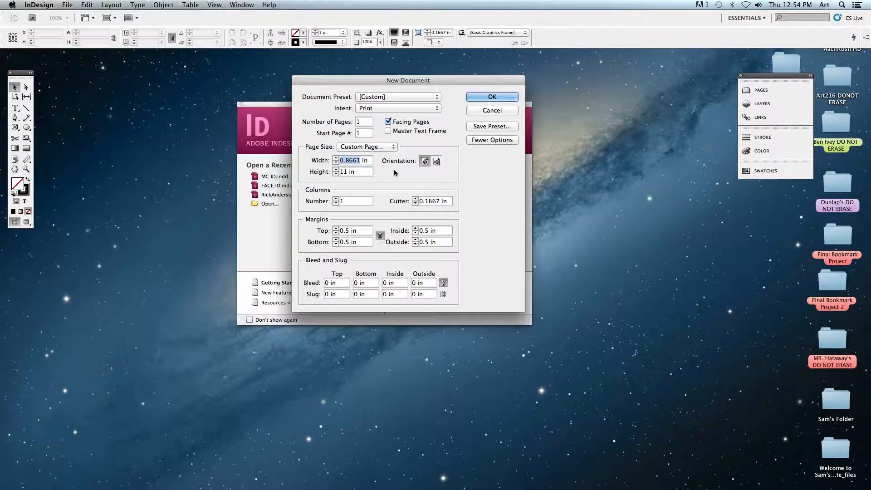
pyautogui.write('8.5')
pyautogui.press('Tab')
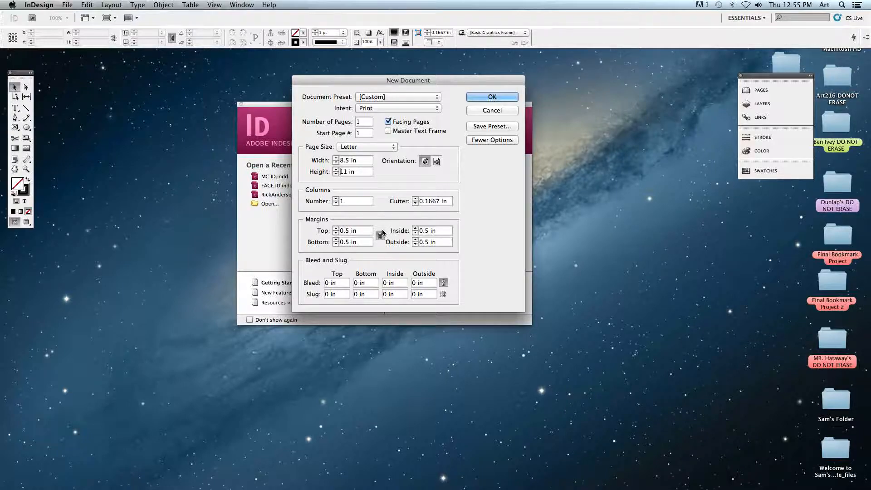
# Switch Facing Pages off and on to compare the margin fields, and leave it turned off.
pyautogui.doubleClick(353, 230)
pyautogui.click(388, 122)
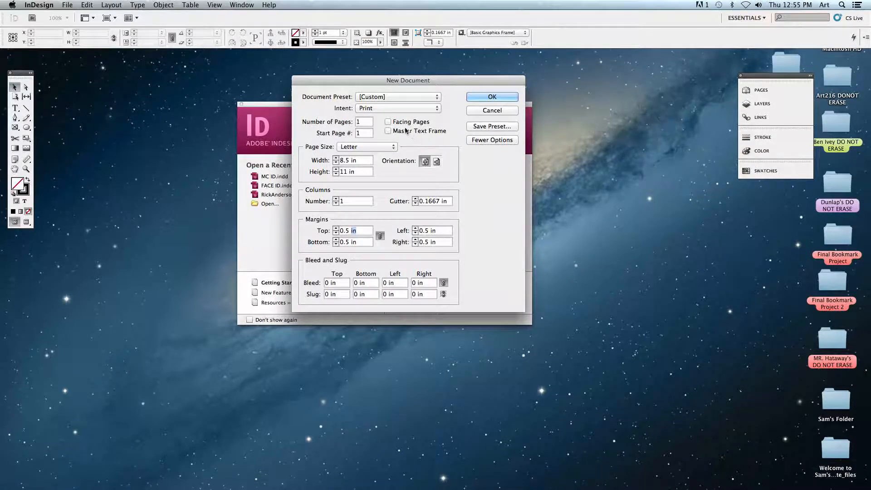
pyautogui.click(392, 123)
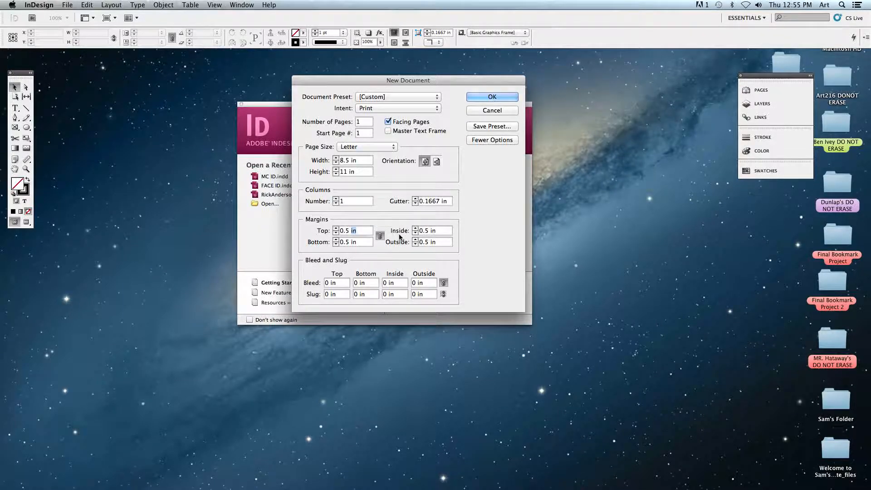
pyautogui.click(388, 123)
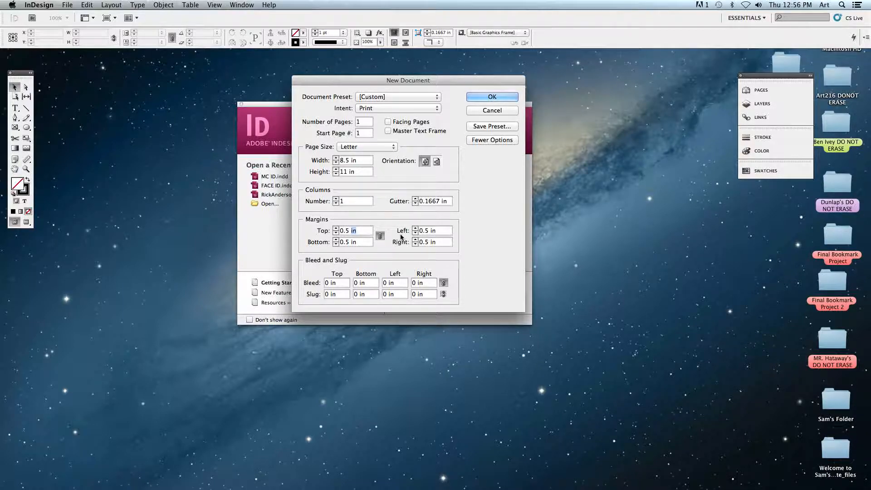
# Set all four linked margins to 1.25 in and unlink the margin settings.
pyautogui.click(350, 233)
pyautogui.moveTo(358, 233); pyautogui.dragTo(334, 232)
pyautogui.write('1.25')
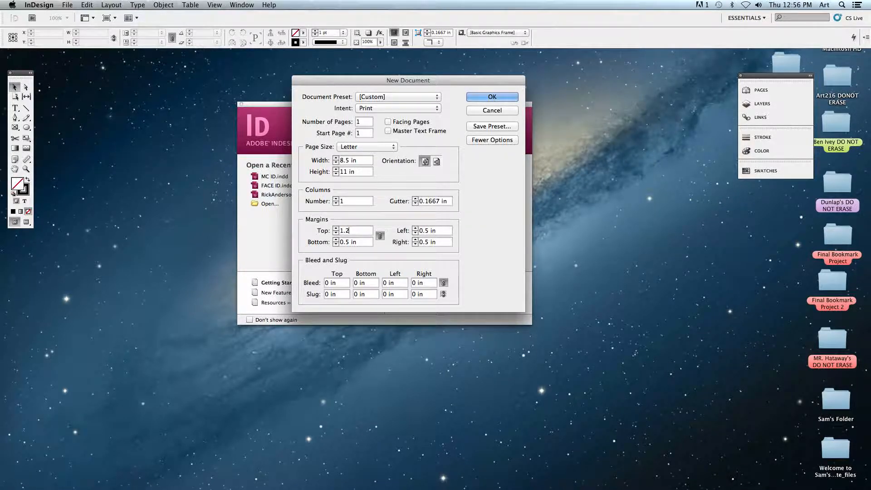
pyautogui.click(358, 242)
pyautogui.click(380, 235)
# Set the bottom margin to 2 in and the left and right margins to 1 in each.
pyautogui.doubleClick(349, 243)
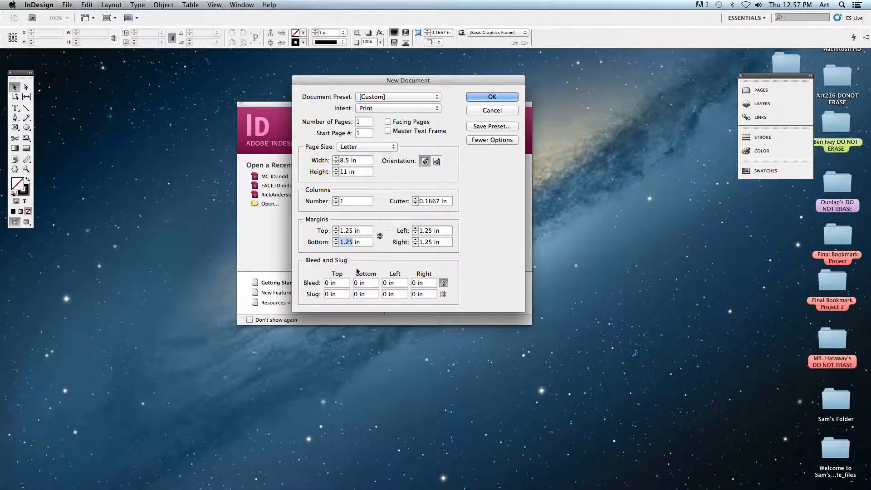
pyautogui.write('2')
pyautogui.press('Tab')
pyautogui.write('1')
pyautogui.press('Tab')
pyautogui.write('1')
# Set a linked bleed of 0.125 in on all four sides and create the document.
pyautogui.click(326, 283)
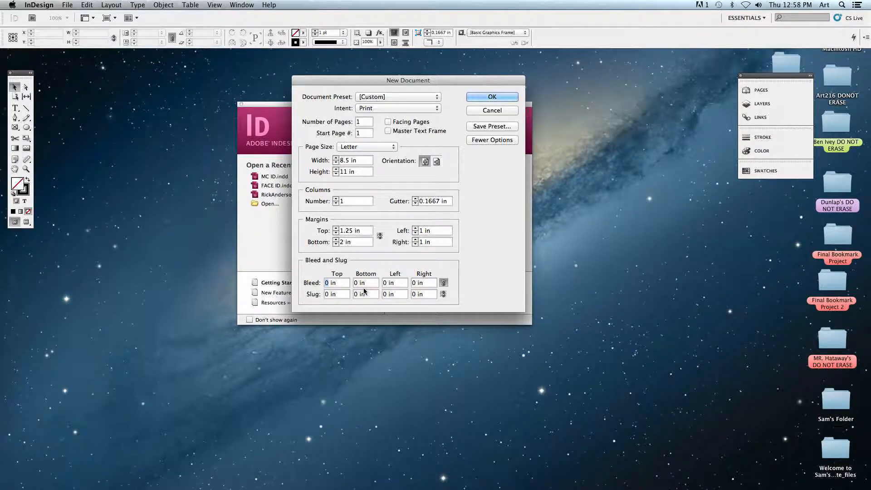
pyautogui.write('.125')
pyautogui.click(444, 283)
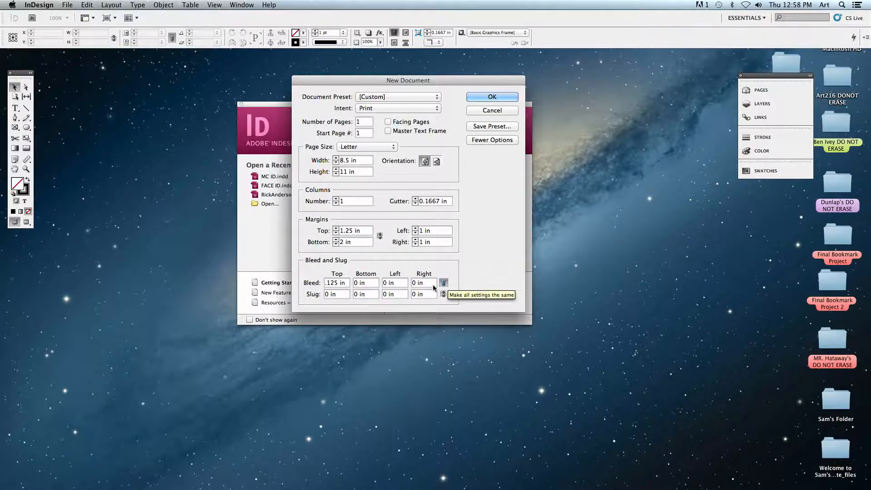
pyautogui.click(369, 284)
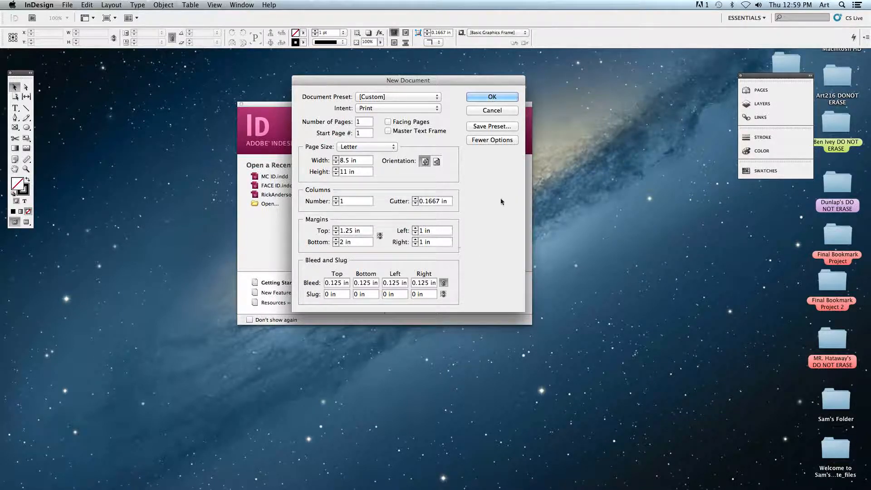
pyautogui.click(487, 97)
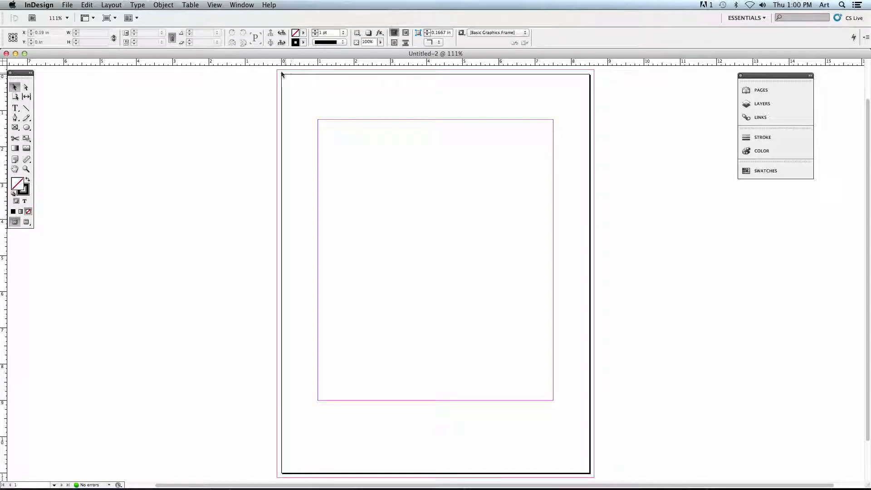
# Draw a rectangle frame about 8.5 in wide and 0.9 in high across the page just below its upper edge and fill it black.
pyautogui.click(15, 127)
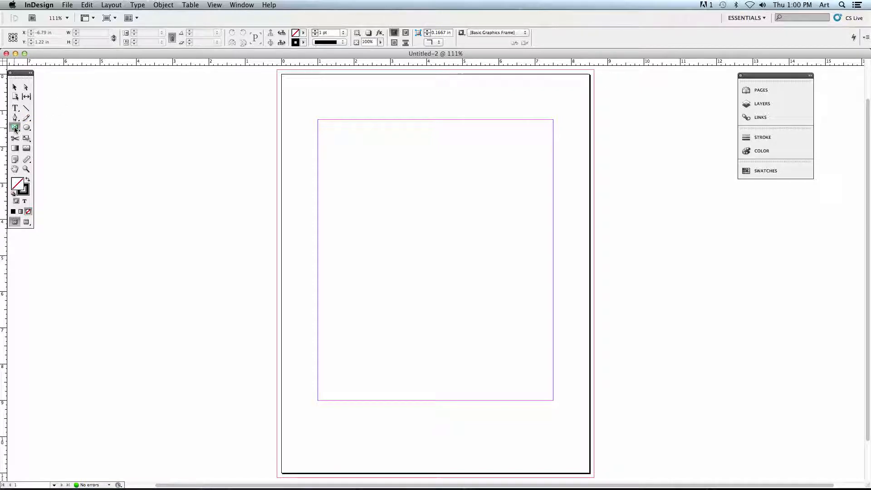
pyautogui.click(27, 180)
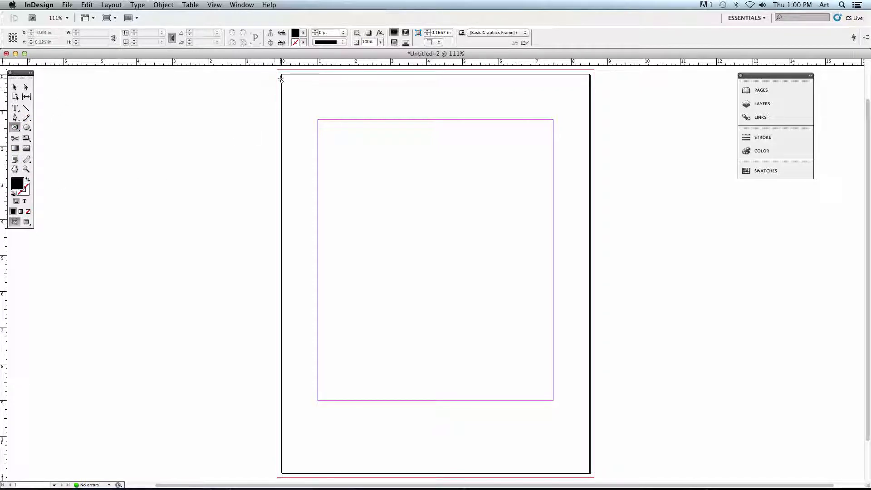
pyautogui.moveTo(281, 79); pyautogui.dragTo(589, 111)
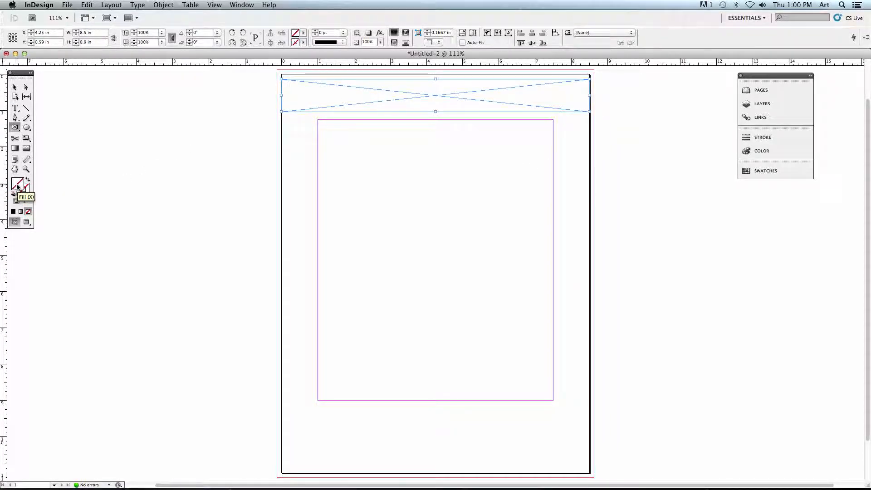
pyautogui.click(13, 211)
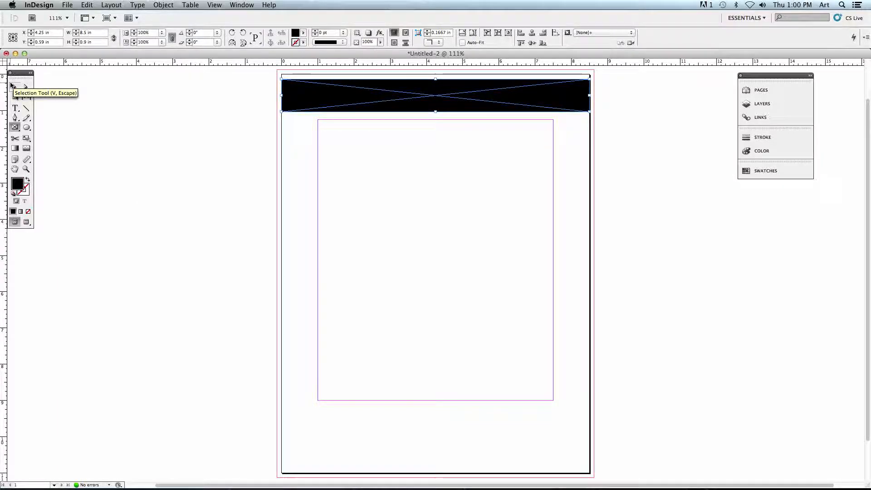
# Hide the guides and frame edges and deselect the black frame to view the page without them.
pyautogui.press('w')
pyautogui.press('ctrl+super+h')
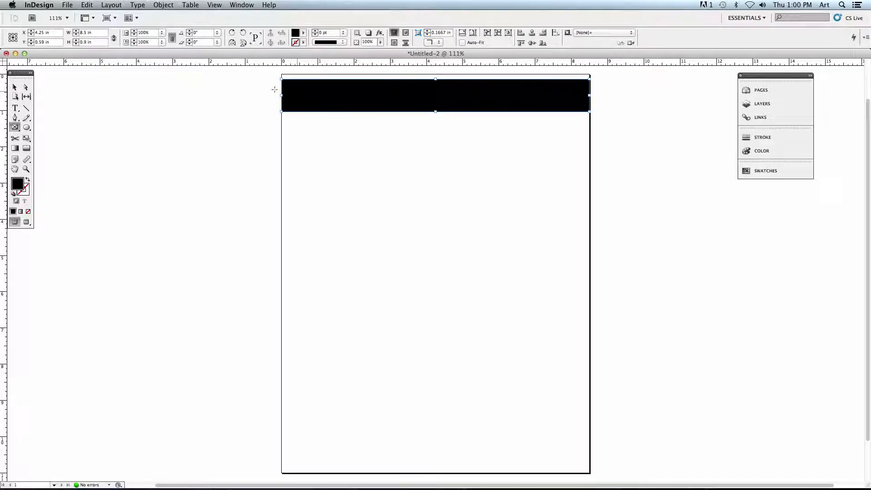
pyautogui.click(14, 87)
pyautogui.click(280, 75)
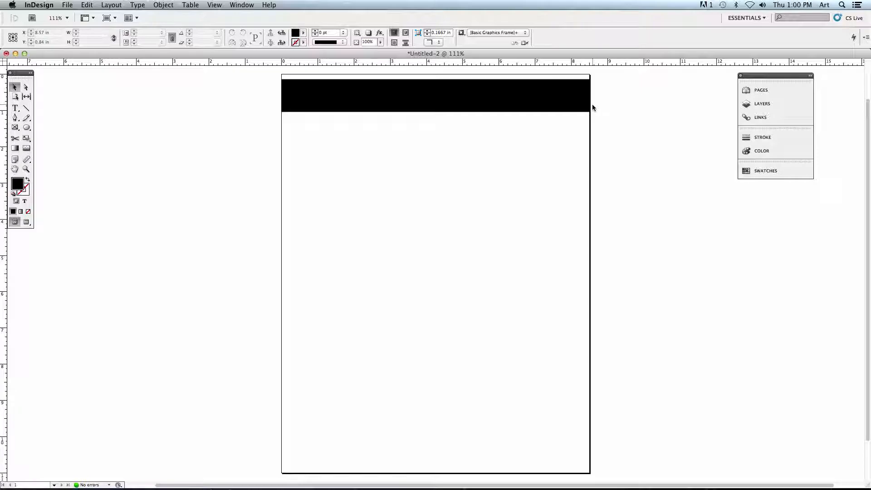
# Extend both ends of the black frame out to the bleed guides, making it 8.75 in wide.
pyautogui.click(588, 86)
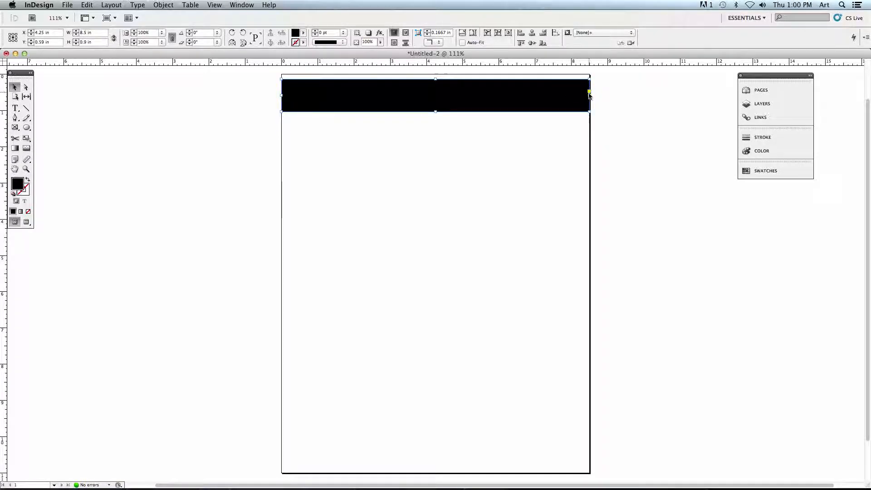
pyautogui.moveTo(588, 94); pyautogui.dragTo(596, 96)
pyautogui.moveTo(282, 94); pyautogui.dragTo(274, 94)
pyautogui.moveTo(596, 96); pyautogui.dragTo(594, 96)
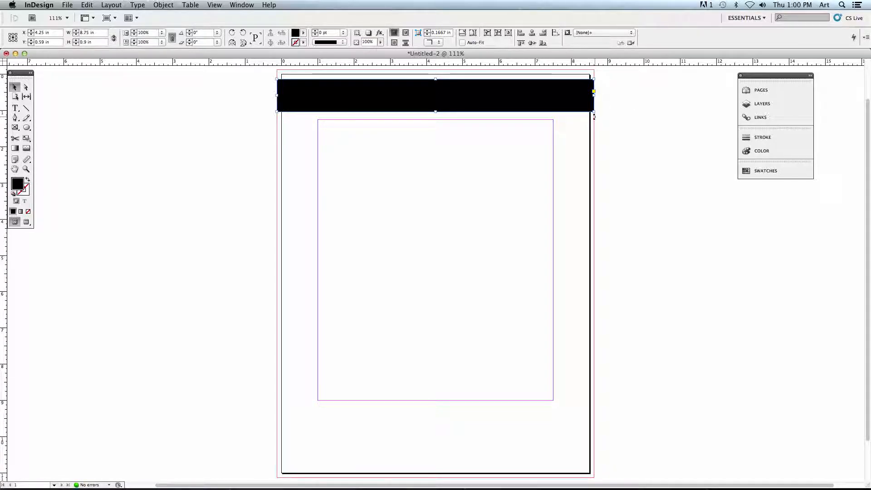
# Delete the black frame that spans the page near its upper edge.
pyautogui.click(618, 112)
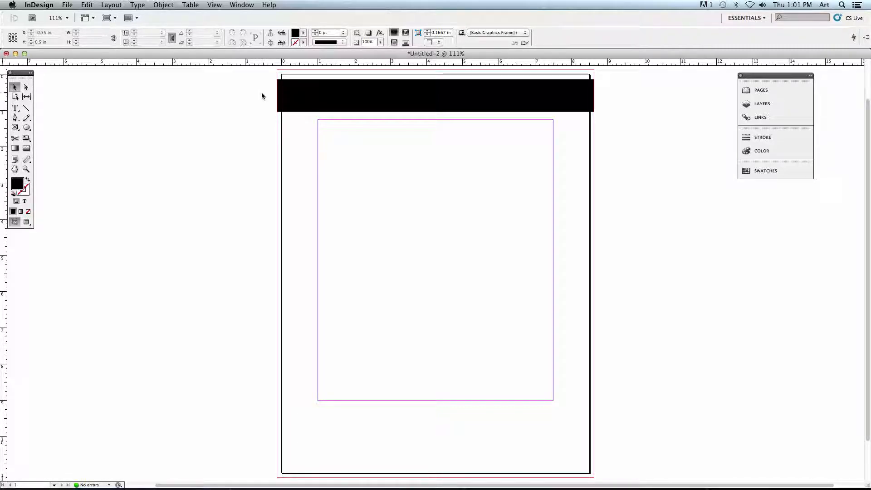
pyautogui.click(334, 91)
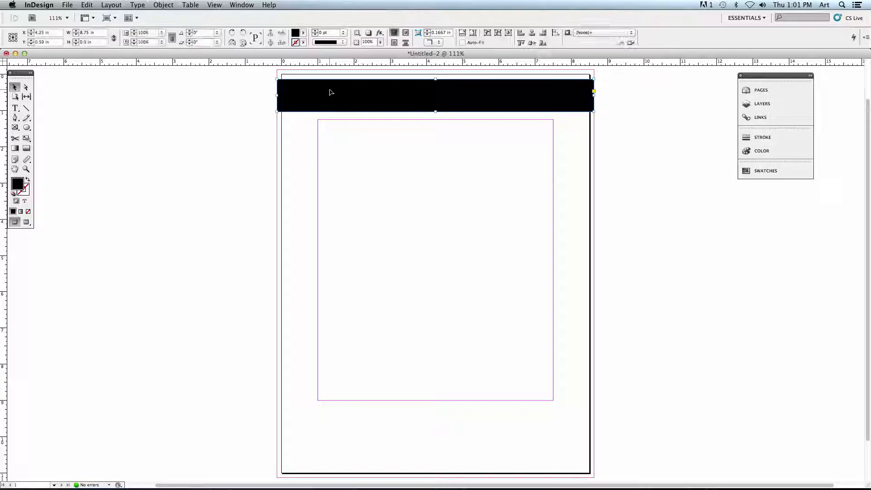
pyautogui.press('Delete')
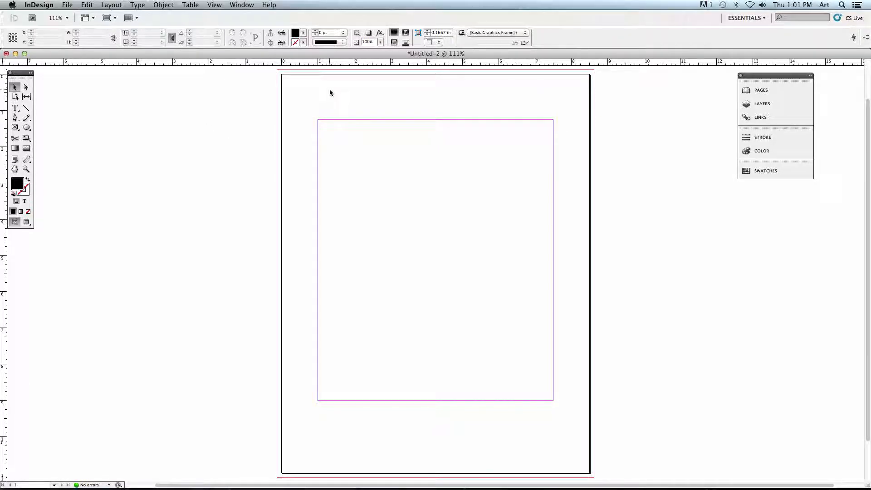
# Start saving the document under a new name and choose the green-labelled "DO NOT ERASE" folder on the Desktop as its location.
pyautogui.hscroll(-3, 329, 91)
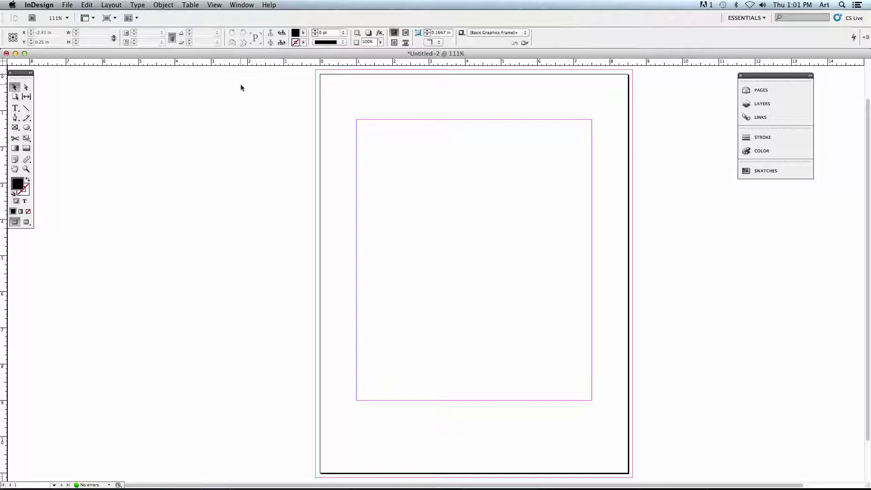
pyautogui.click(67, 6)
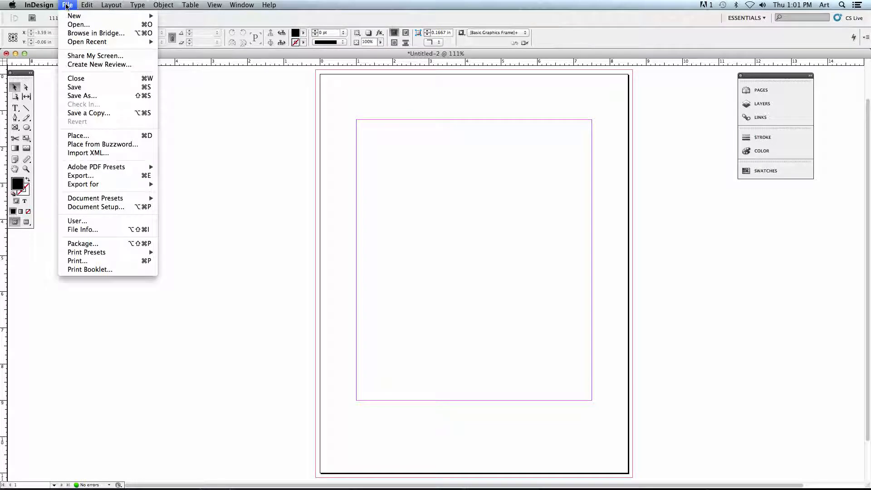
pyautogui.click(81, 96)
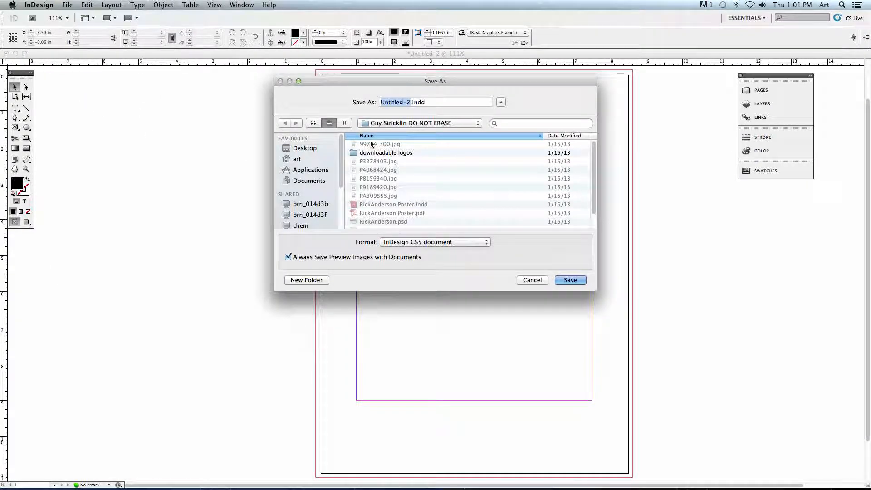
pyautogui.click(299, 148)
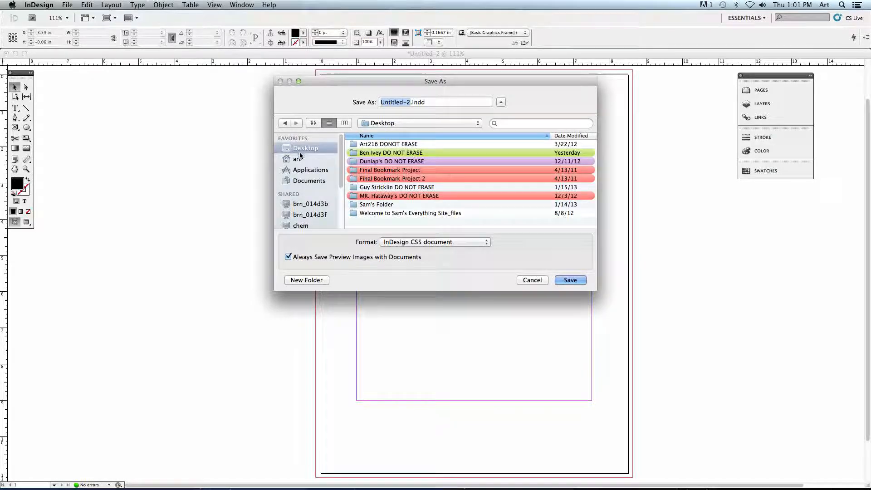
pyautogui.click(367, 154)
pyautogui.doubleClick(375, 154)
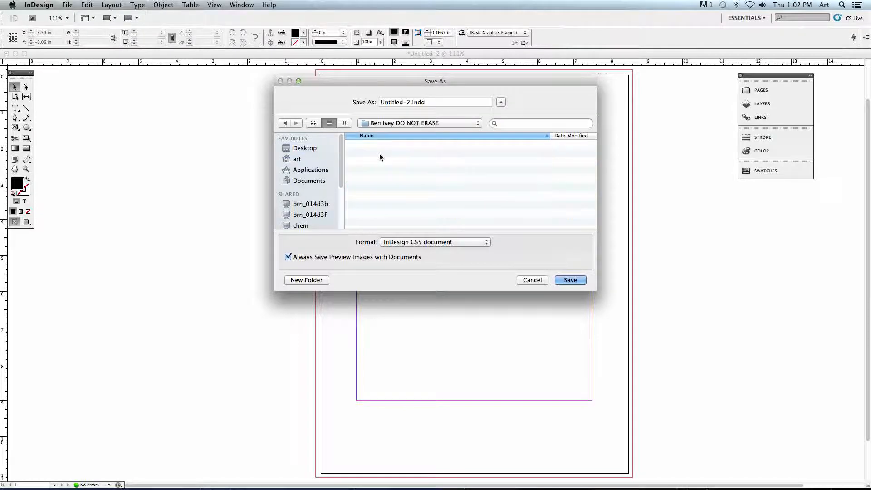
# Name the file Identity.indd, keep the InDesign CS5 document format and save it.
pyautogui.press('BackSpace')
pyautogui.write('Identity')
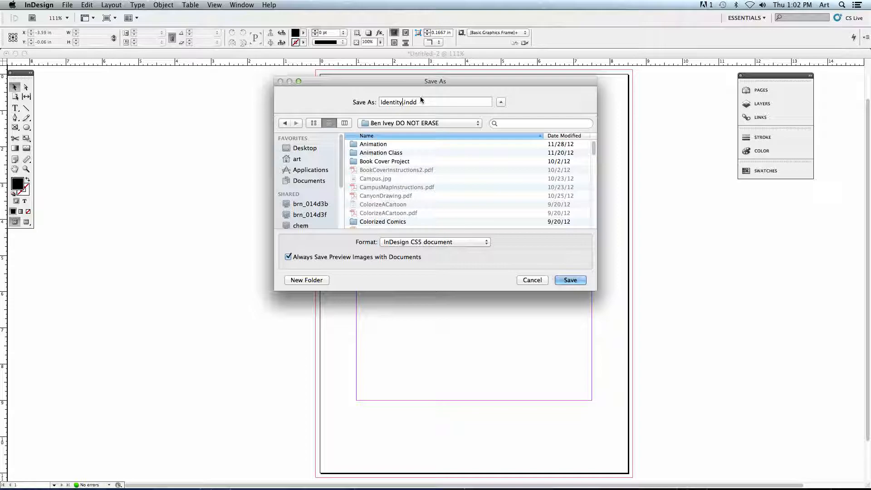
pyautogui.click(414, 243)
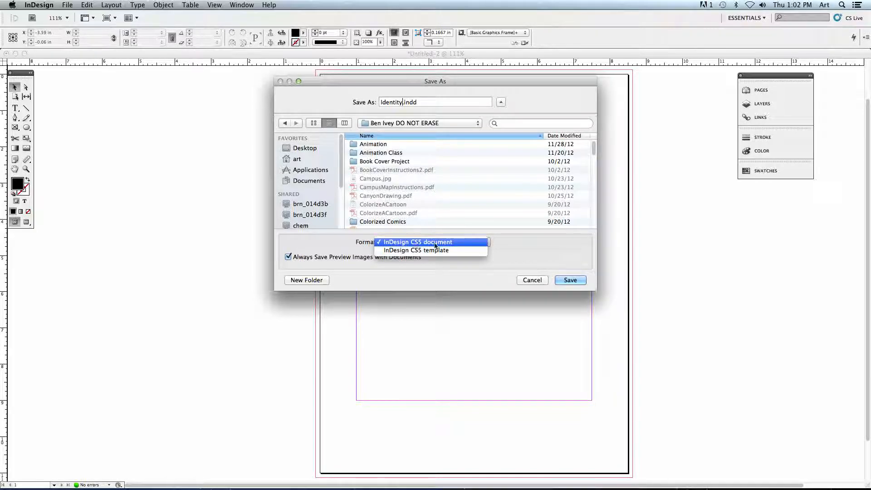
pyautogui.click(455, 244)
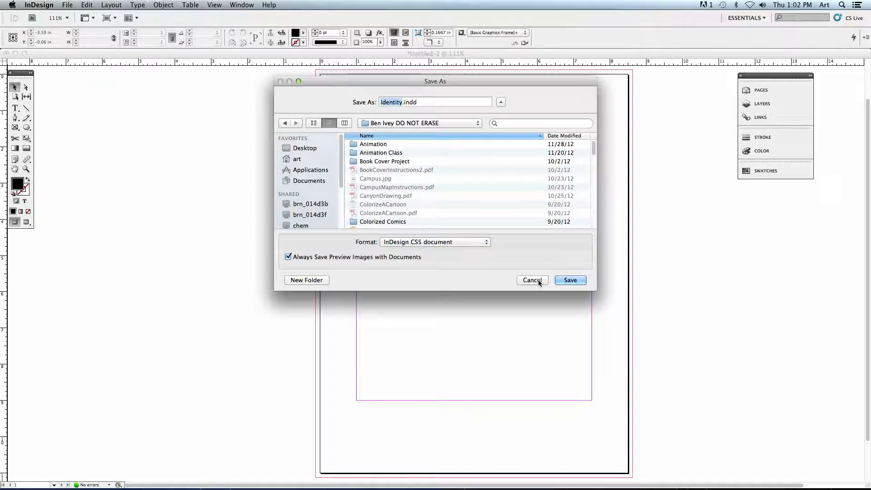
pyautogui.click(571, 280)
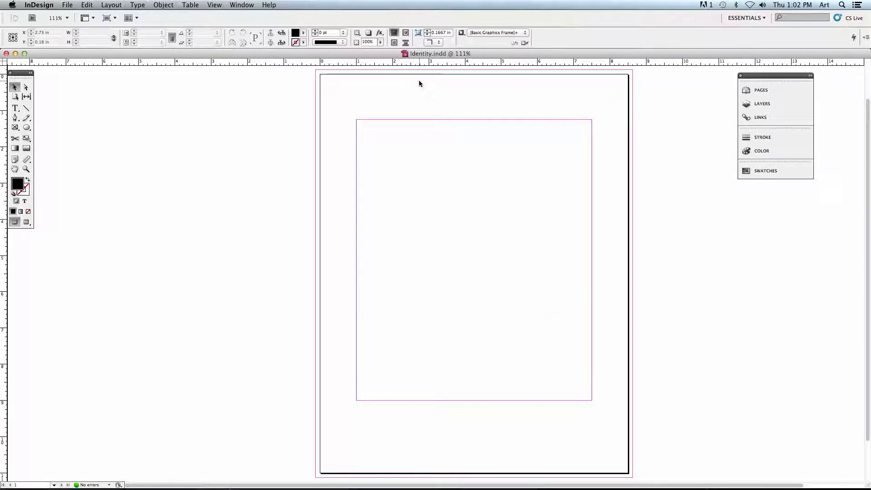
pyautogui.click(67, 5)
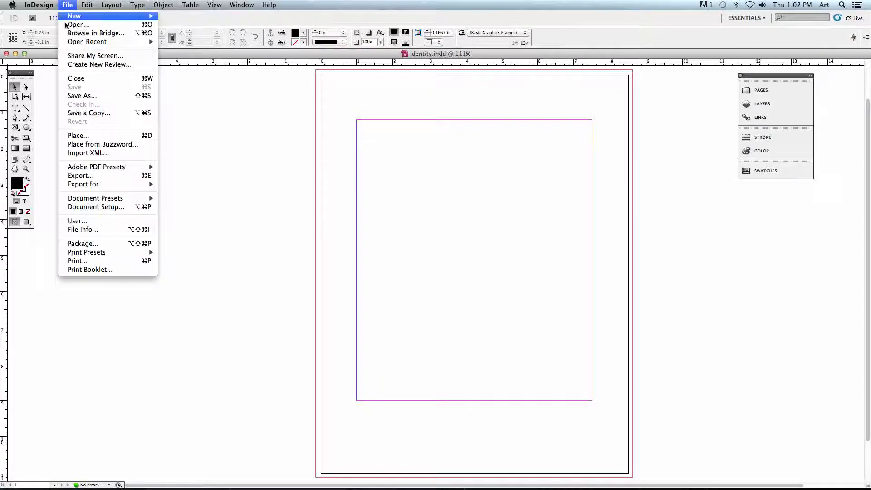
pyautogui.click(209, 107)
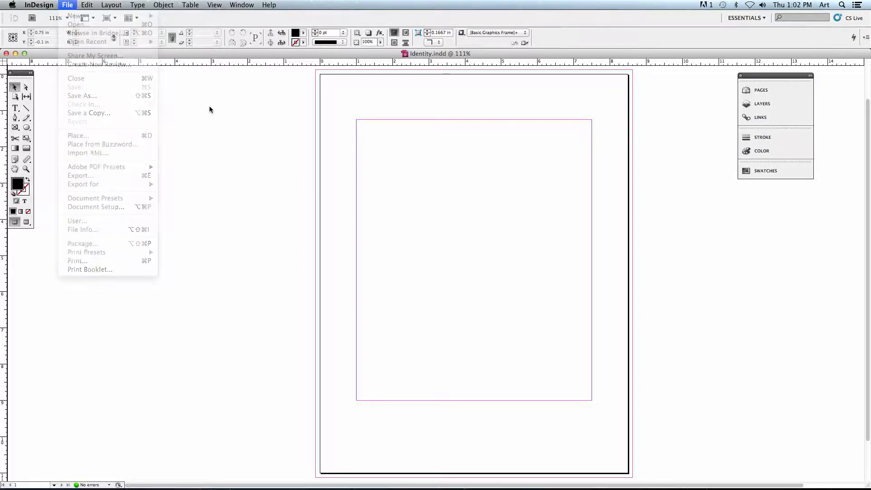
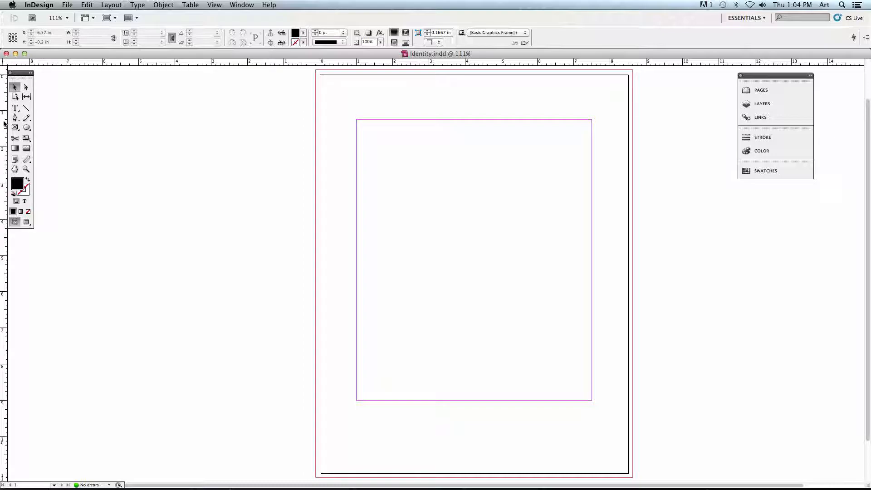
# Place ruler guides about 0.25 in inside all four page edges, leaving an extra vertical guide on the pasteboard.
pyautogui.moveTo(5, 162); pyautogui.dragTo(28, 163)
pyautogui.click(52, 164)
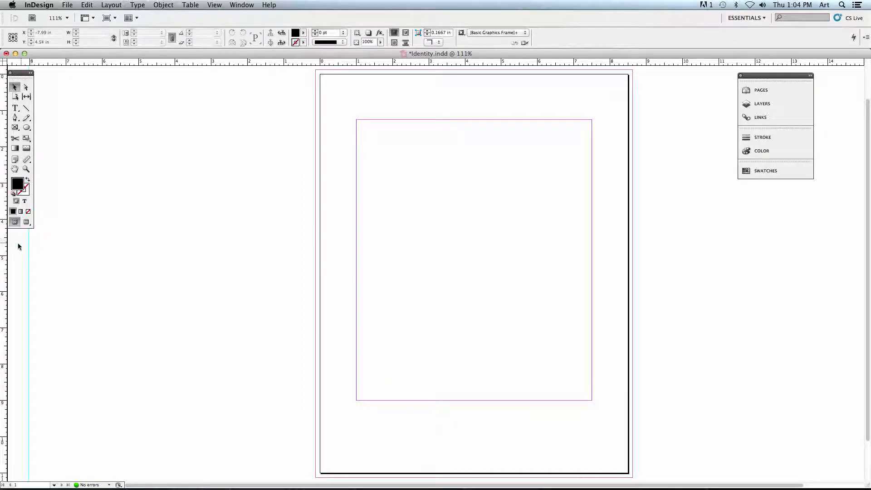
pyautogui.moveTo(3, 244); pyautogui.dragTo(329, 256)
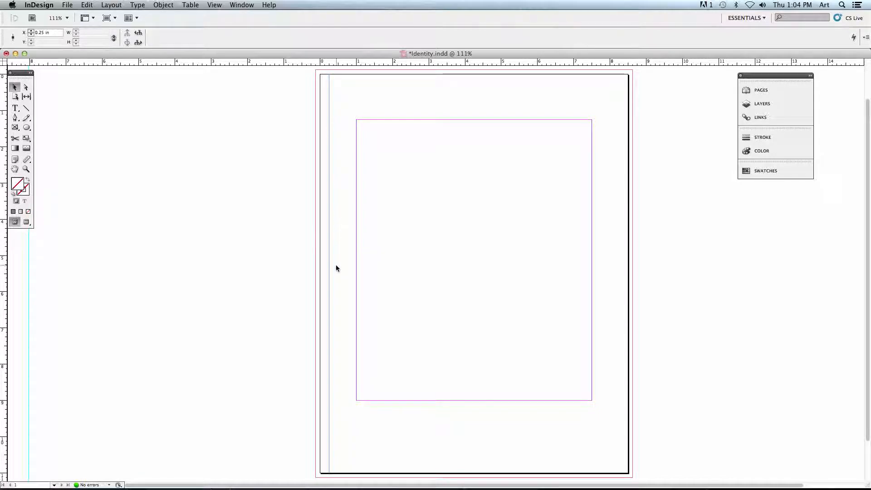
pyautogui.moveTo(313, 65); pyautogui.dragTo(312, 83)
pyautogui.moveTo(4, 81); pyautogui.dragTo(619, 165)
pyautogui.moveTo(565, 68); pyautogui.dragTo(549, 463)
pyautogui.click(366, 470)
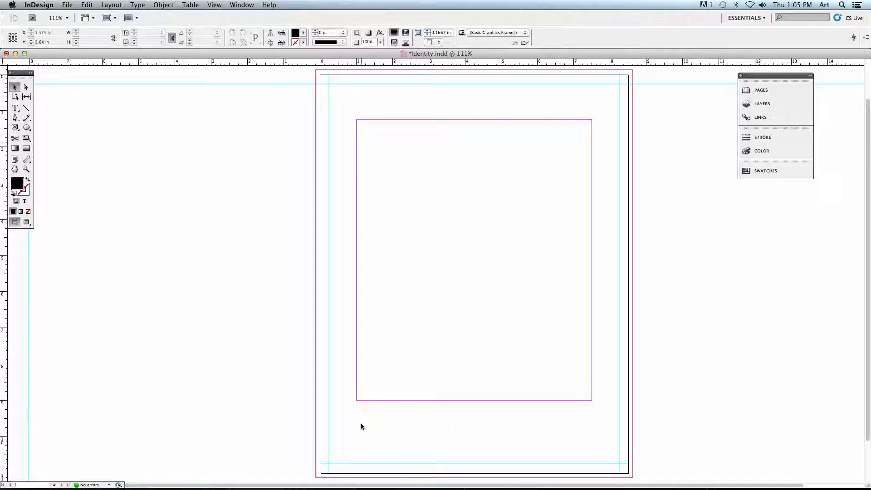
# Draw a black rectangle about 3.02 in wide and 1.32 in high inside the margins with the Rectangle tool.
pyautogui.click(27, 130)
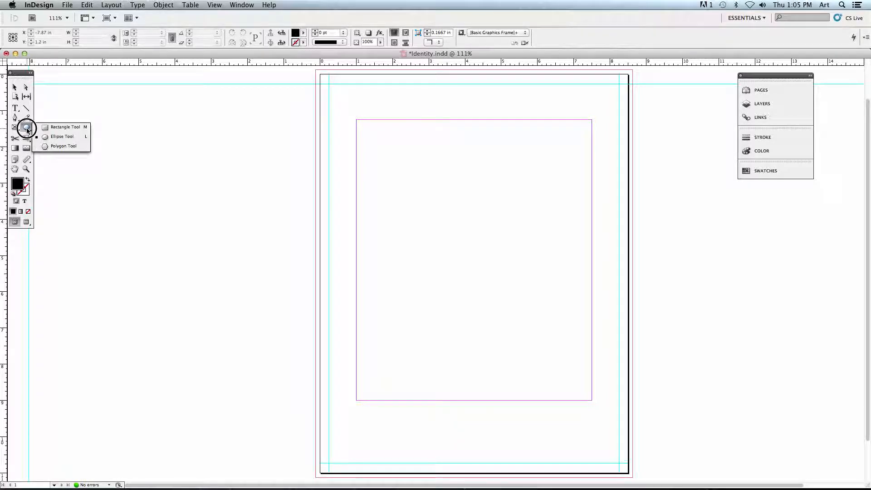
pyautogui.click(59, 127)
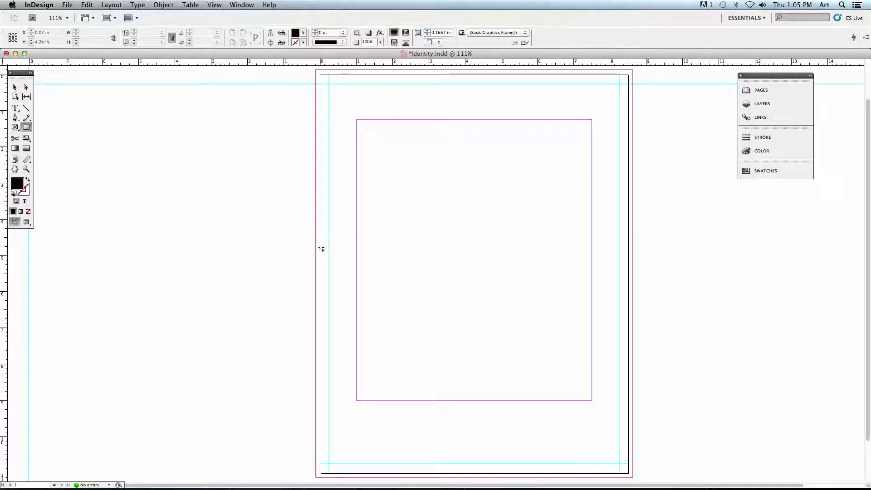
pyautogui.moveTo(375, 213); pyautogui.dragTo(484, 261)
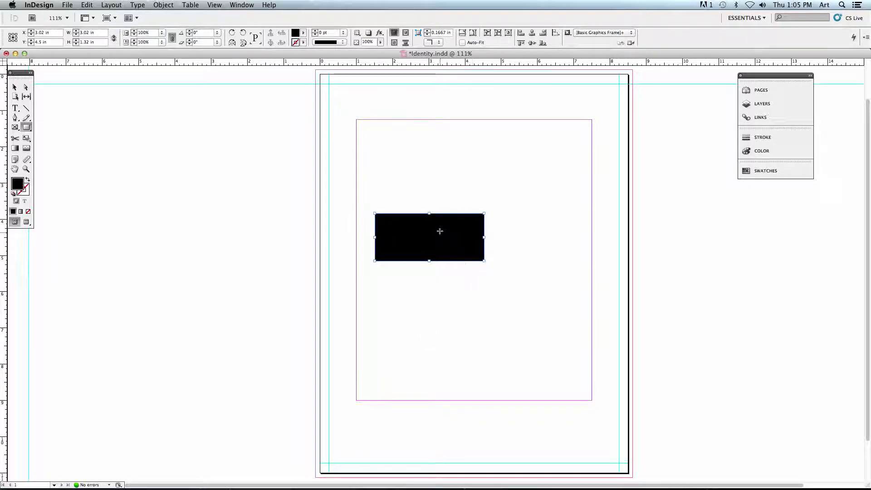
# Move the black rectangle low on the page and stretch it between the side bleed guides, about 8.75 in by 1.24 in.
pyautogui.click(15, 89)
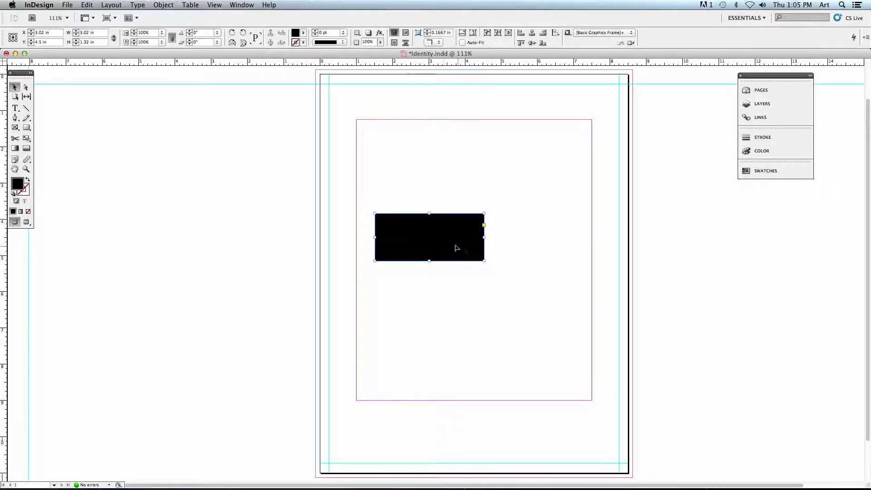
pyautogui.moveTo(406, 244); pyautogui.dragTo(400, 265)
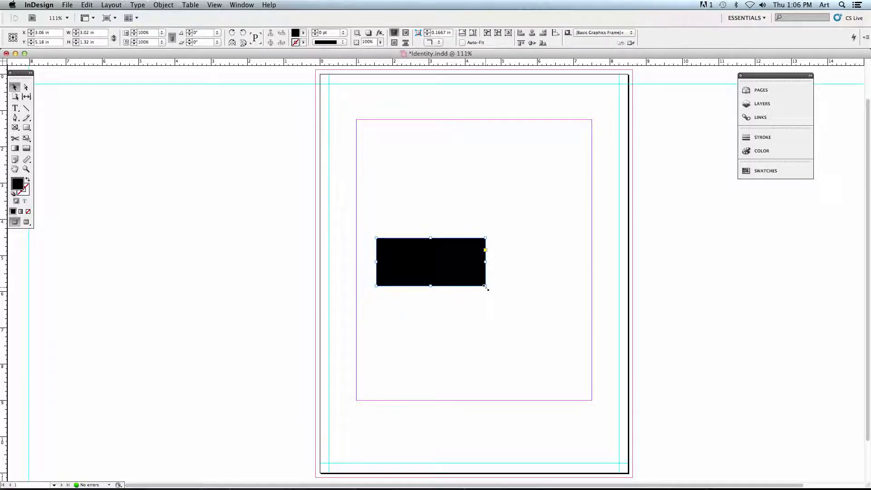
pyautogui.moveTo(485, 286); pyautogui.dragTo(542, 295)
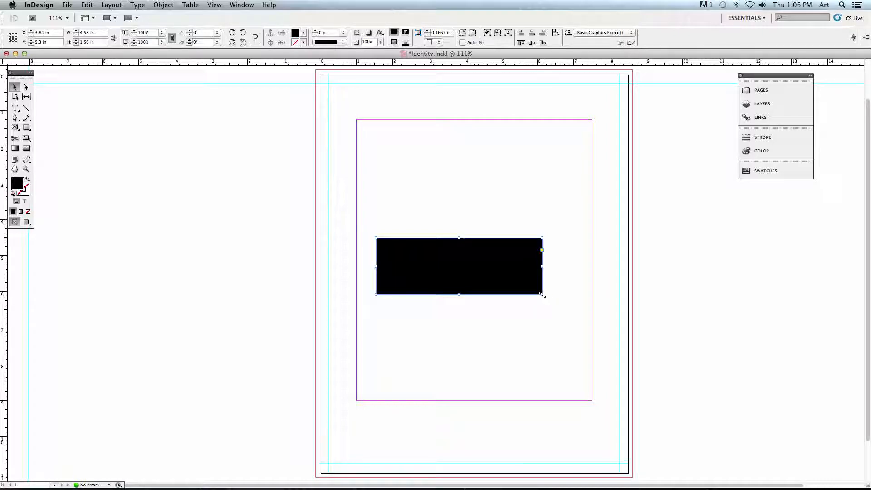
pyautogui.moveTo(546, 298); pyautogui.dragTo(544, 328)
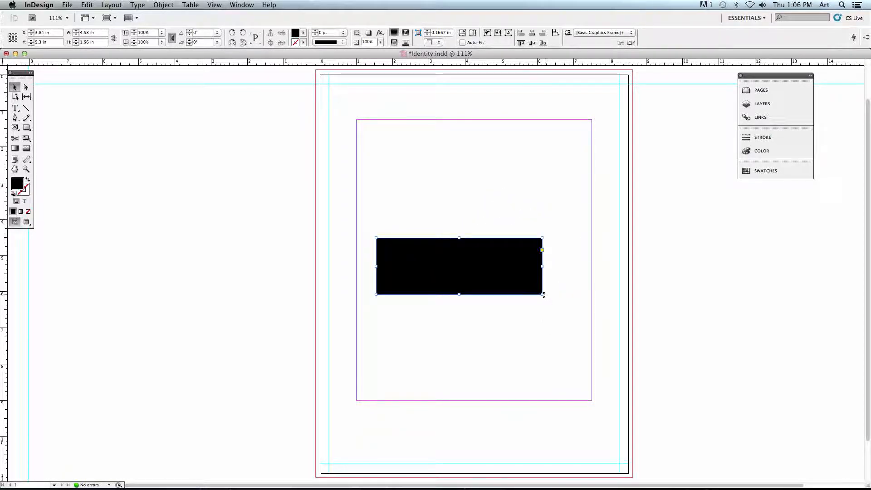
pyautogui.moveTo(543, 294); pyautogui.dragTo(527, 328)
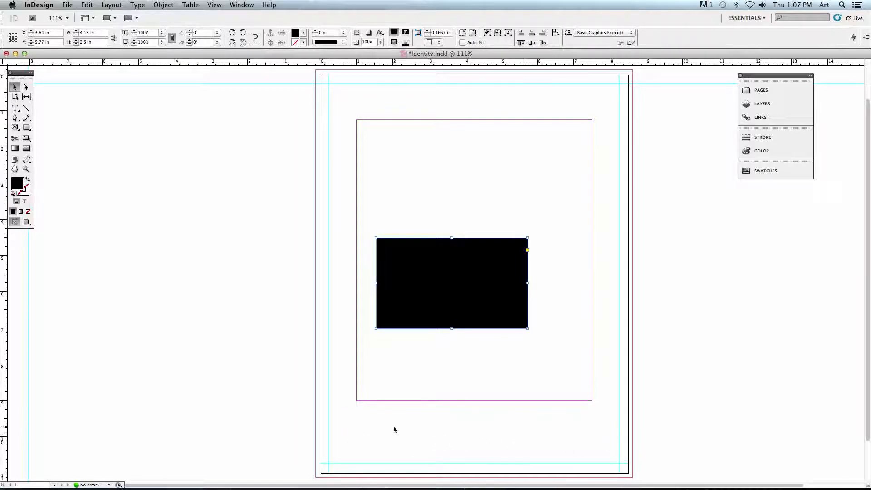
pyautogui.moveTo(485, 292); pyautogui.dragTo(425, 424)
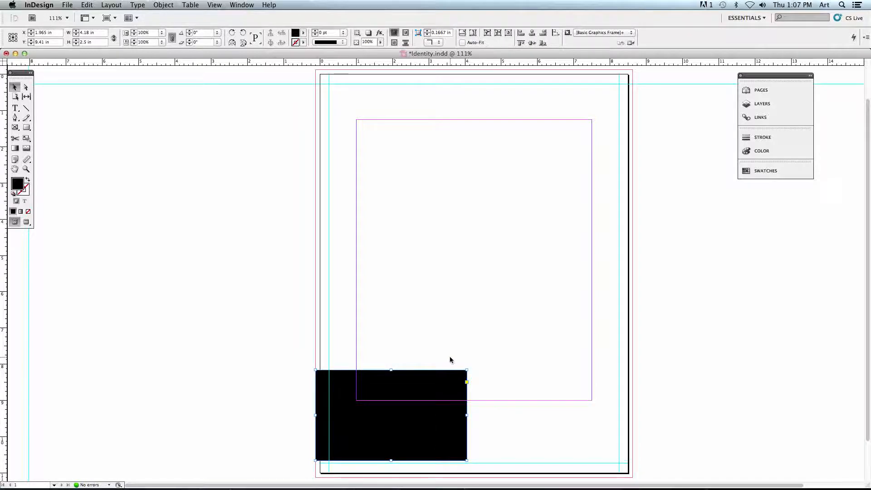
pyautogui.moveTo(467, 370); pyautogui.dragTo(632, 416)
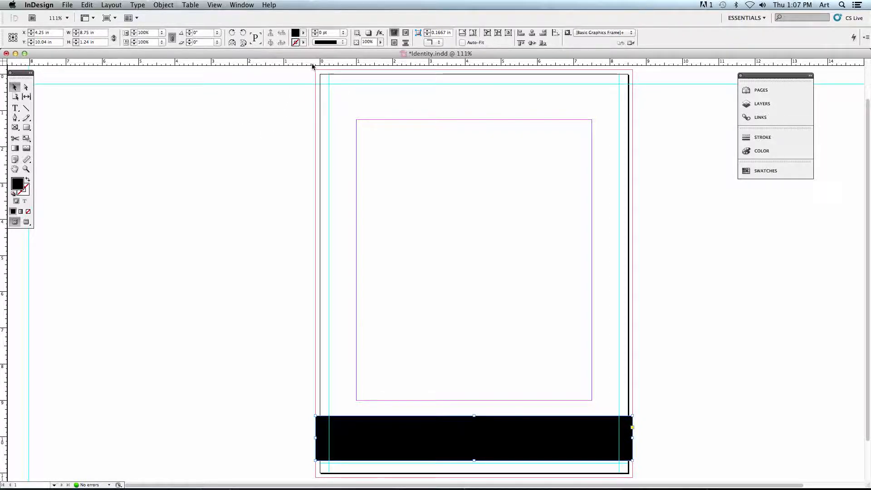
# Position the black band by its centre at X -0.25 in and Y 9.5 in.
pyautogui.doubleClick(43, 33)
pyautogui.write('-0.2')
pyautogui.write('5')
pyautogui.press('Tab')
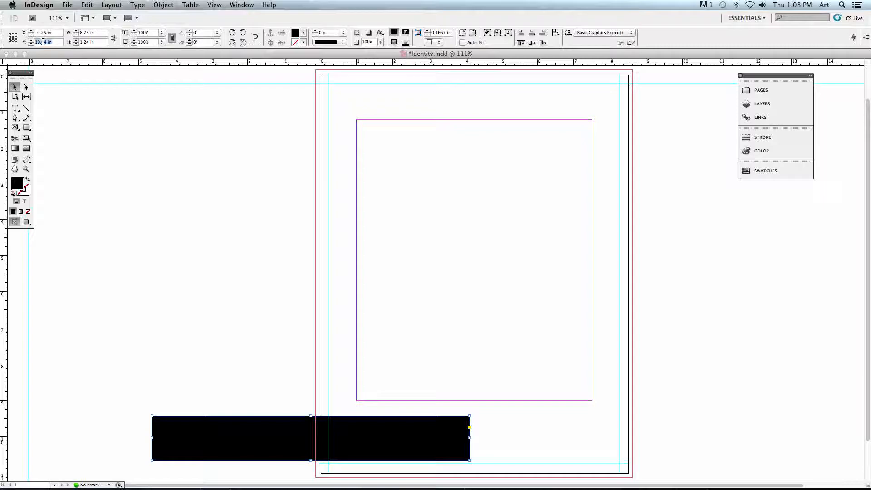
pyautogui.write('9.5')
pyautogui.press('Return')
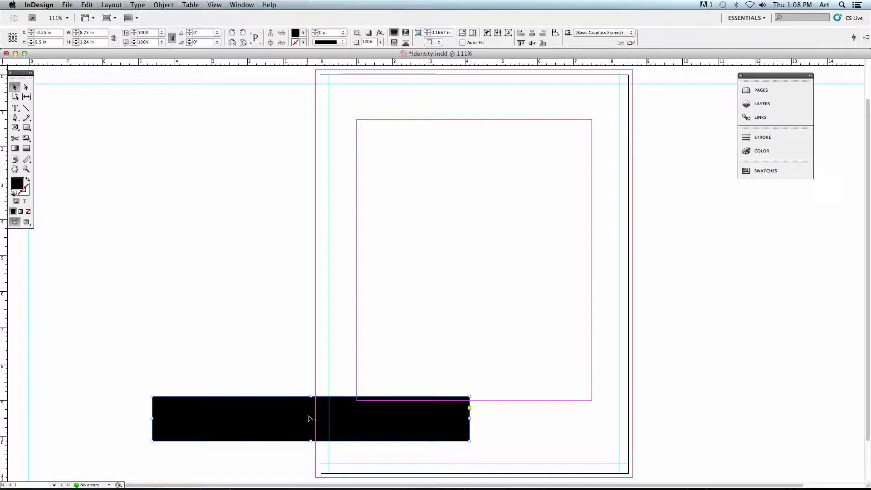
# Set the band's reference point to its top-left corner and position it at X -0.25 in, Y 9.5 in.
pyautogui.click(10, 35)
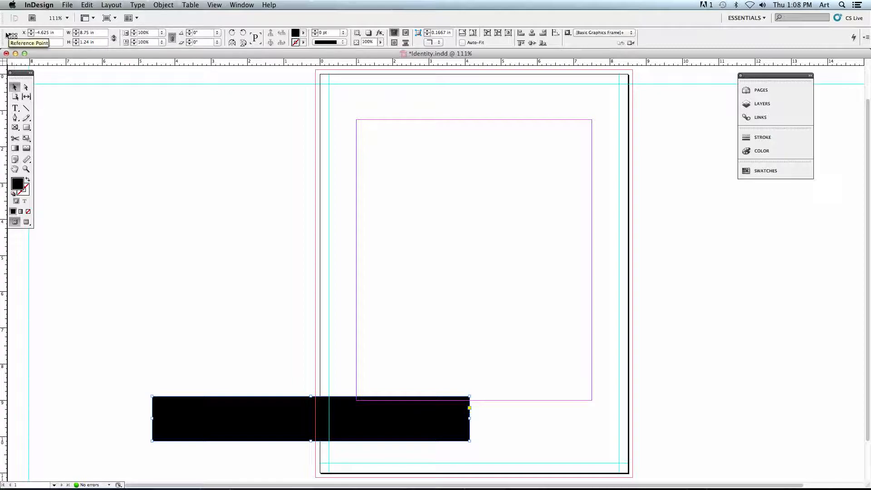
pyautogui.click(42, 33)
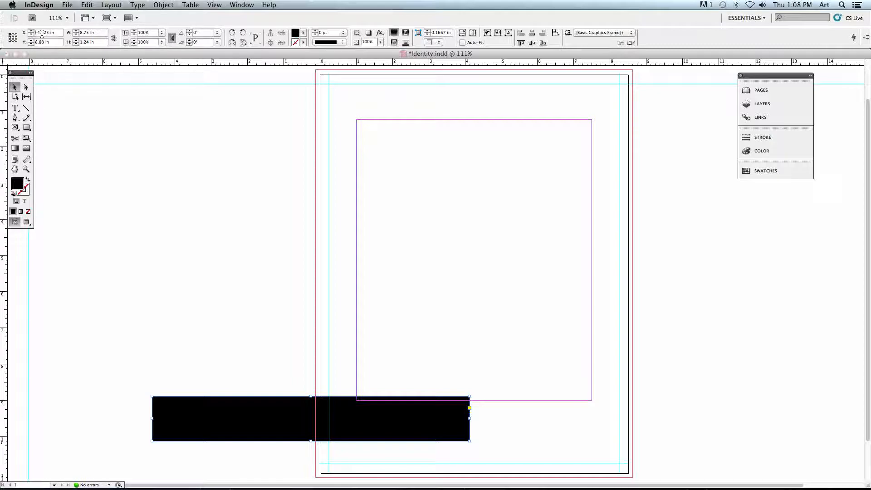
pyautogui.moveTo(55, 33); pyautogui.dragTo(28, 34)
pyautogui.write('-0')
pyautogui.write('.25')
pyautogui.press('Tab')
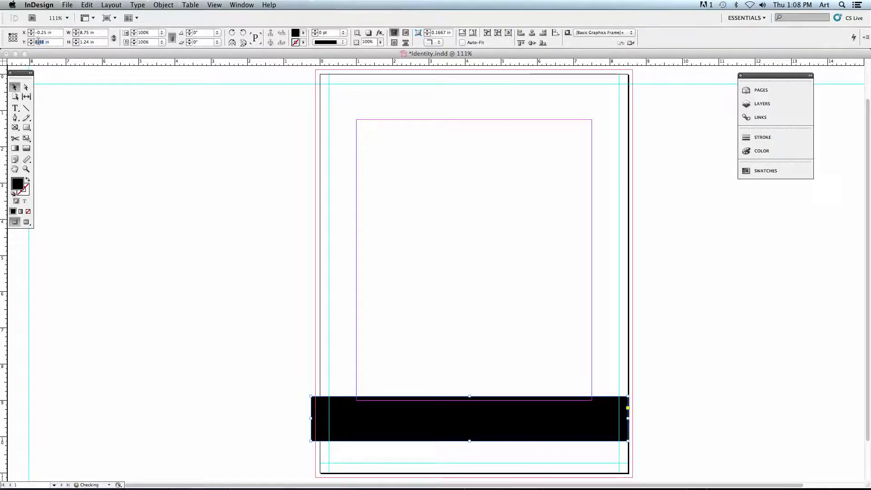
pyautogui.write('9.5')
pyautogui.press('Return')
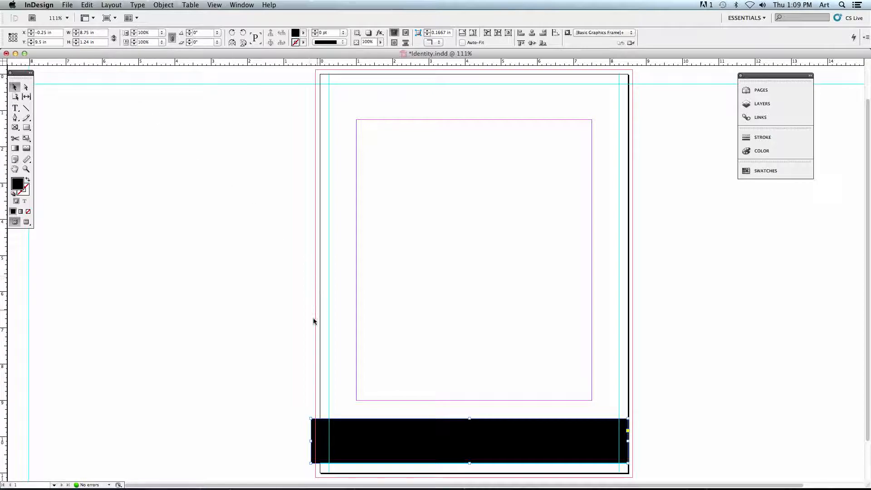
# Set the black band's width to 9 in and height to 1.2 in, and deselect it.
pyautogui.tripleClick(85, 34)
pyautogui.write('9')
pyautogui.click(103, 41)
pyautogui.write('1.2')
pyautogui.press('Return')
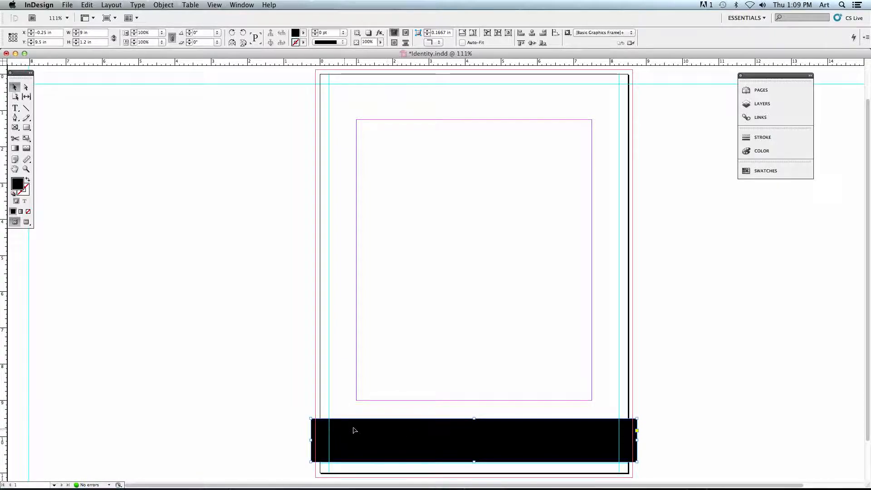
pyautogui.click(462, 399)
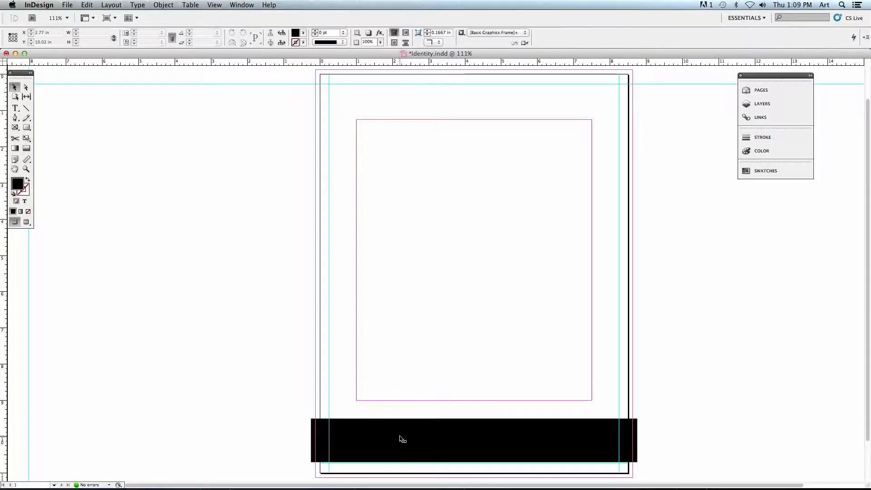
# Draw a small black rectangle about 0.83 in by 0.4 in just above the band, near the left margin's lower end.
pyautogui.click(26, 170)
pyautogui.moveTo(273, 357); pyautogui.dragTo(672, 458)
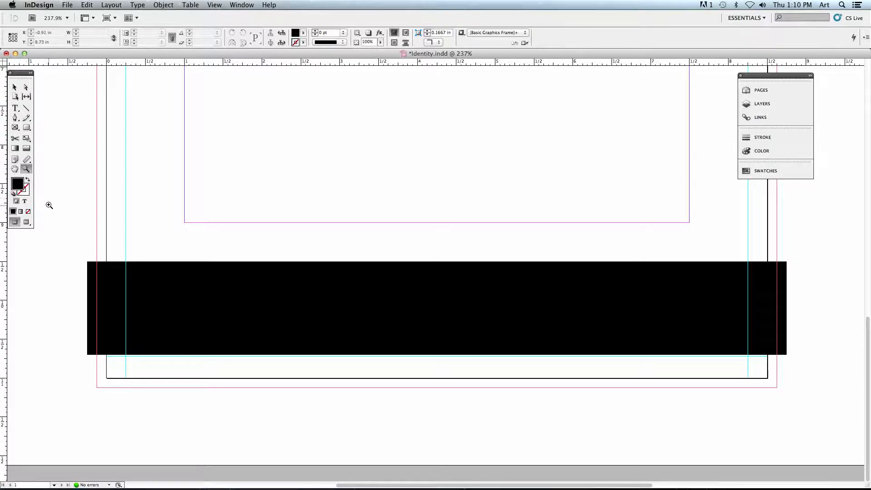
pyautogui.click(26, 127)
pyautogui.moveTo(201, 180); pyautogui.dragTo(265, 211)
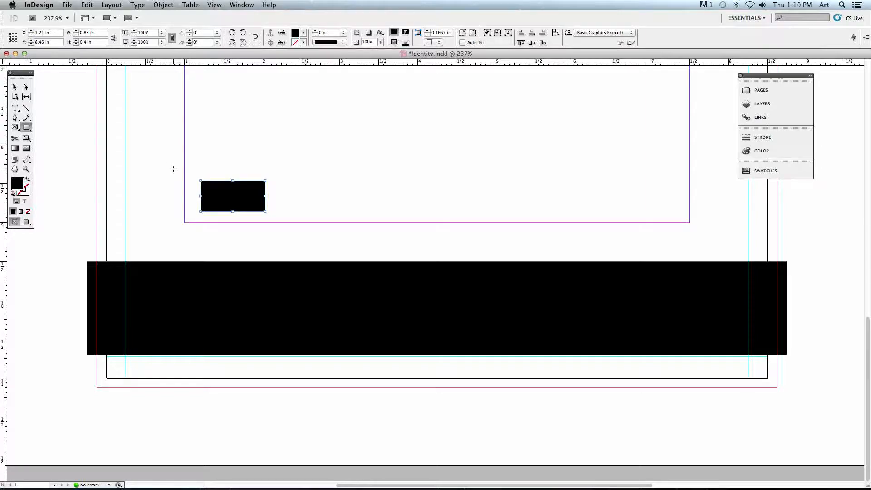
# Resize the small rectangle to 0.125 in wide and 0.08 in high.
pyautogui.tripleClick(86, 33)
pyautogui.write('.125')
pyautogui.press('Tab')
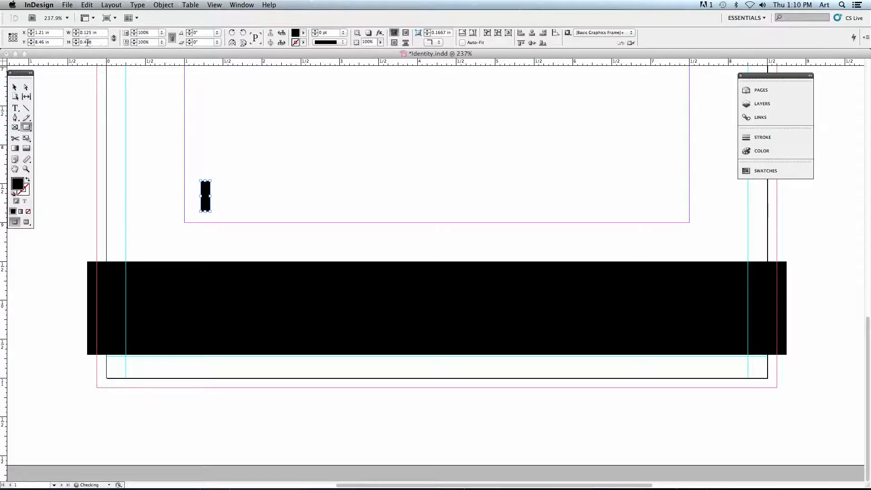
pyautogui.write('1')
pyautogui.press('Return')
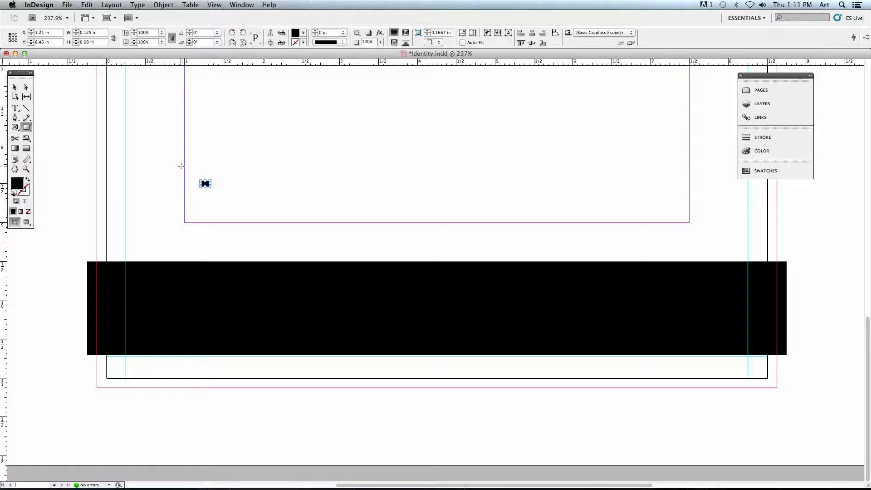
# Change the small rectangle's fill to white, RGB 255, 255, 255, with the Color Picker.
pyautogui.doubleClick(18, 185)
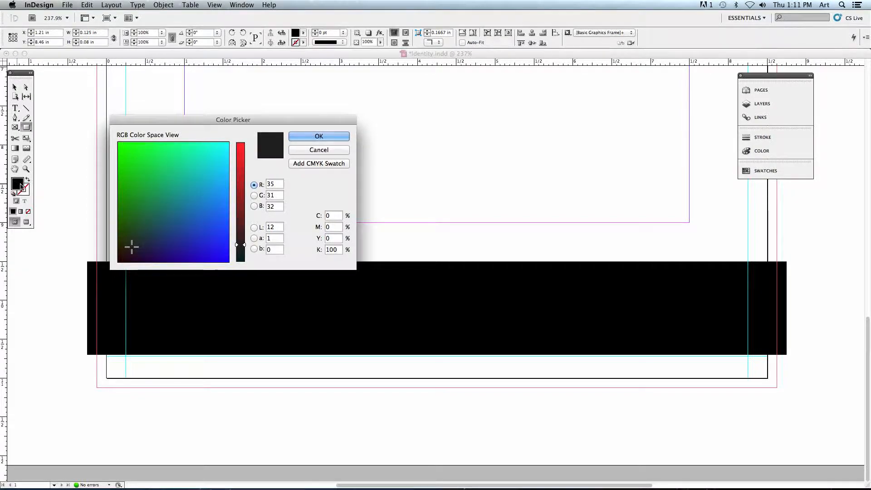
pyautogui.moveTo(188, 122); pyautogui.dragTo(361, 110)
pyautogui.click(359, 164)
pyautogui.moveTo(359, 164)
pyautogui.mouseDown()
pyautogui.moveTo(339, 167)
pyautogui.moveTo(327, 152)
pyautogui.moveTo(361, 140)
pyautogui.mouseUp()
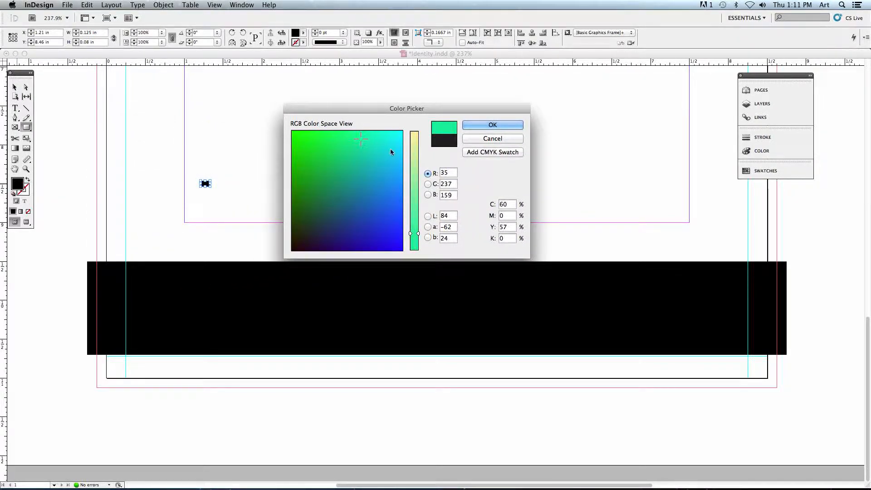
pyautogui.moveTo(414, 233); pyautogui.dragTo(418, 131)
pyautogui.moveTo(368, 142); pyautogui.dragTo(405, 129)
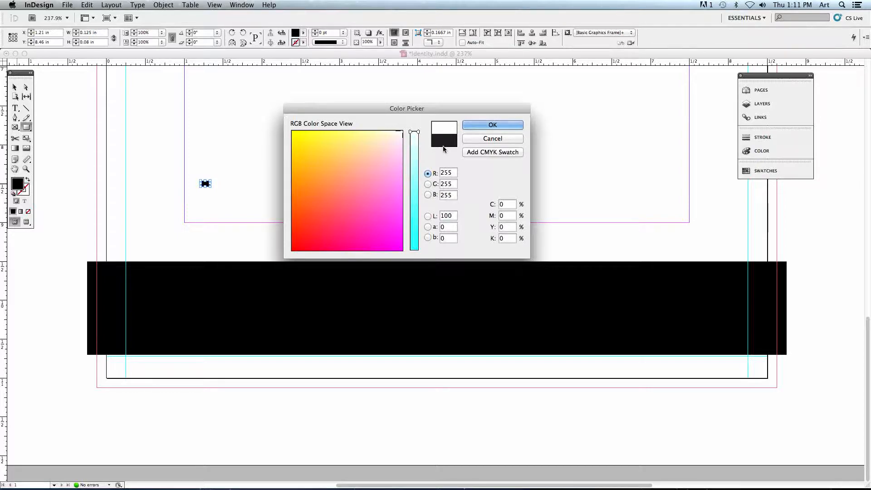
pyautogui.click(488, 126)
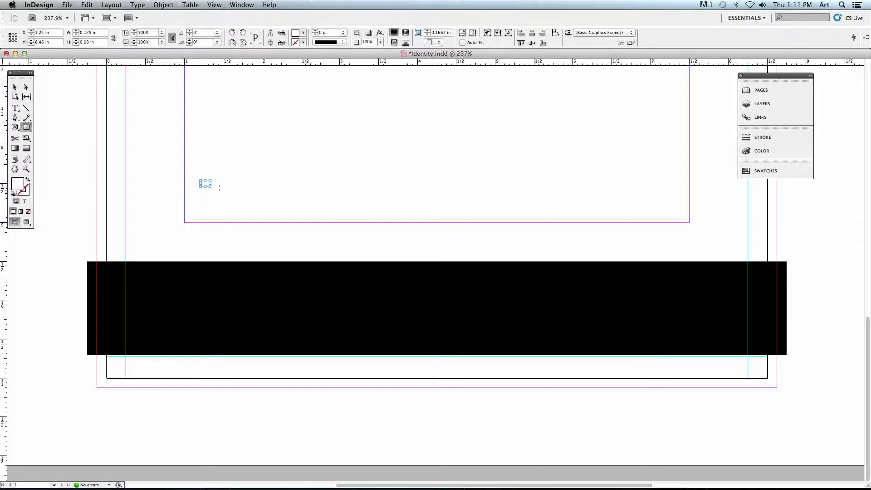
# Apply the [Paper] swatch as the small rectangle's fill, and check the document's swatches and the fill's colour settings.
pyautogui.click(302, 35)
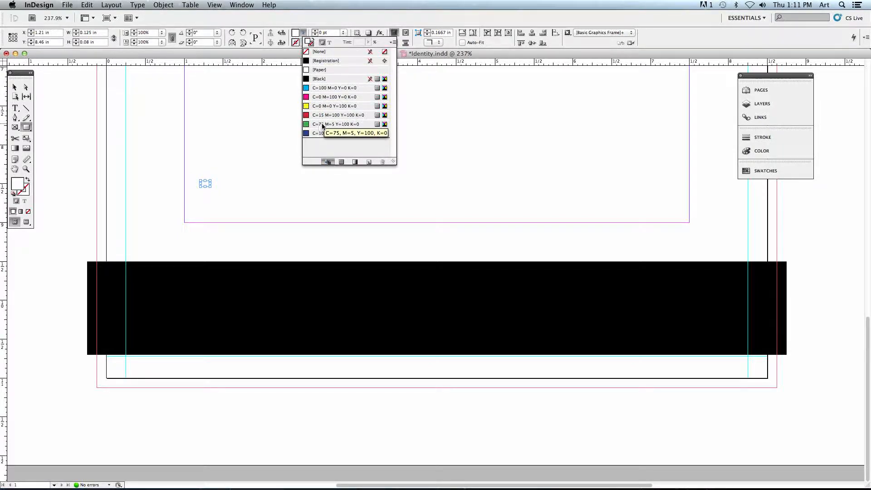
pyautogui.click(325, 71)
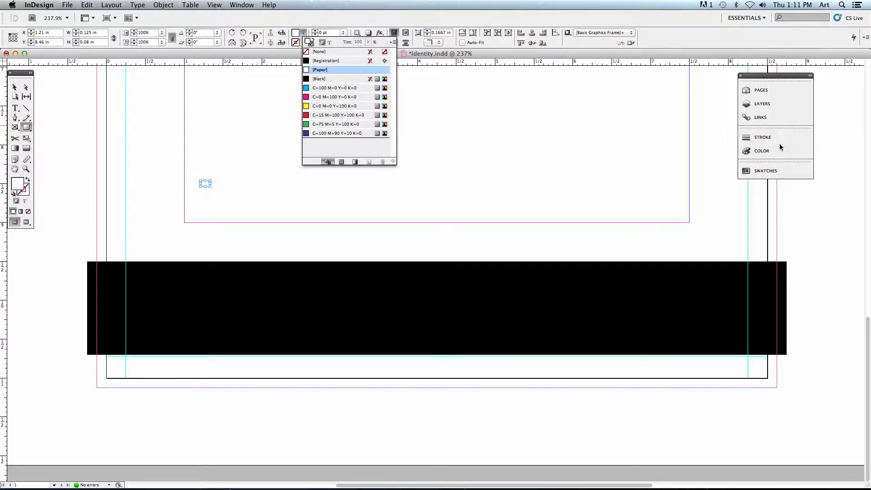
pyautogui.click(764, 172)
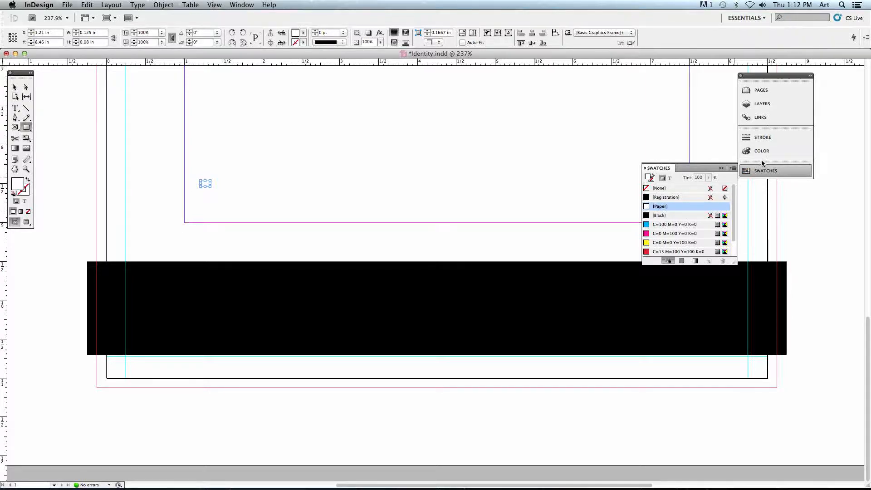
pyautogui.click(763, 153)
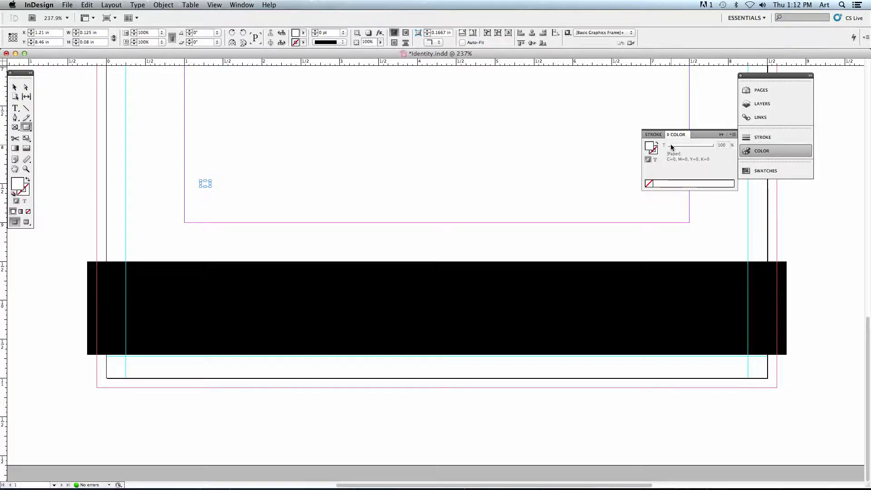
pyautogui.click(762, 150)
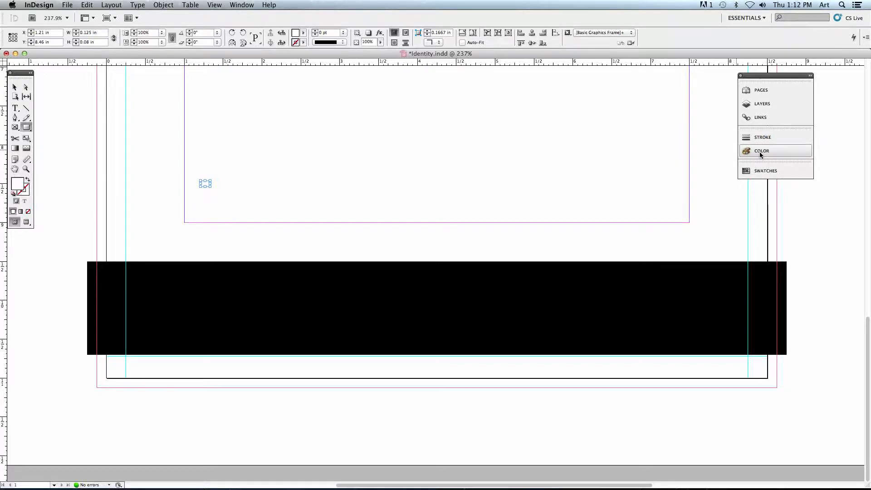
# Move the small white rectangle onto the black band, just inside the vertical guide near the page's left edge.
pyautogui.click(14, 89)
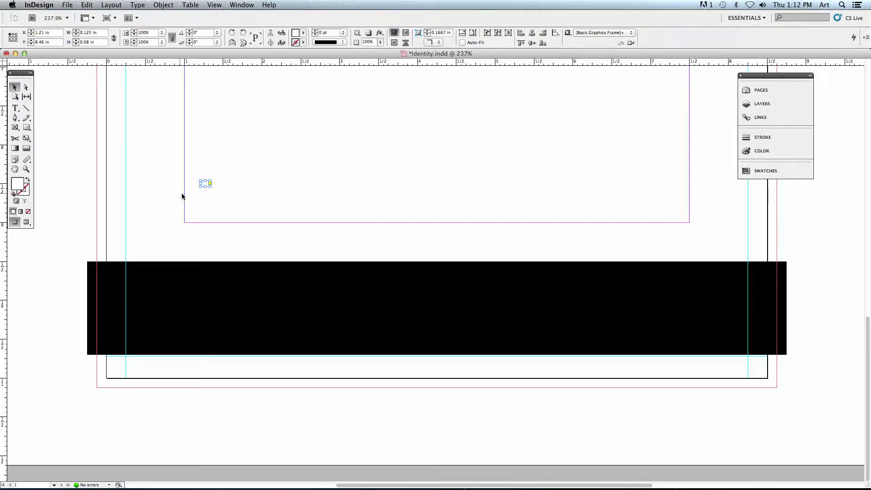
pyautogui.moveTo(207, 185); pyautogui.dragTo(138, 278)
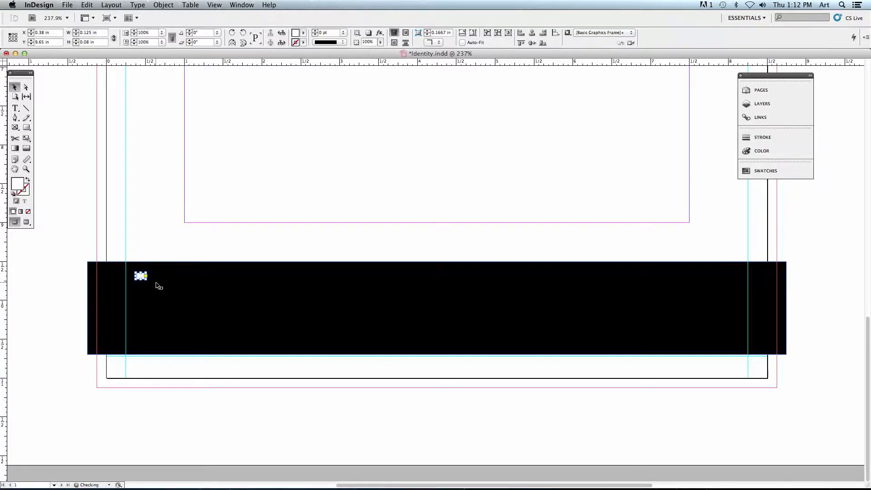
pyautogui.click(148, 238)
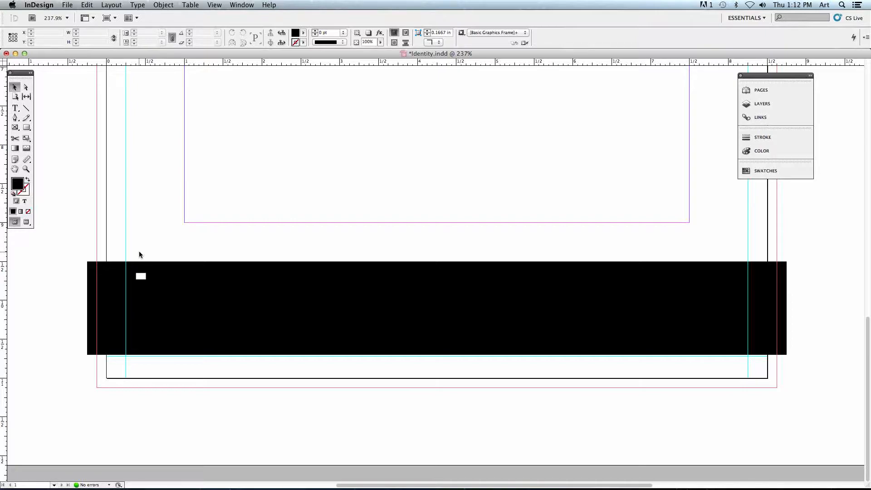
# Reposition the white rectangle closer to the band's upper edge, at about X 0.395 in and Y 9.565 in.
pyautogui.press('super+equal')
pyautogui.press('super+equal')
pyautogui.press('super+equal')
pyautogui.press('super+equal')
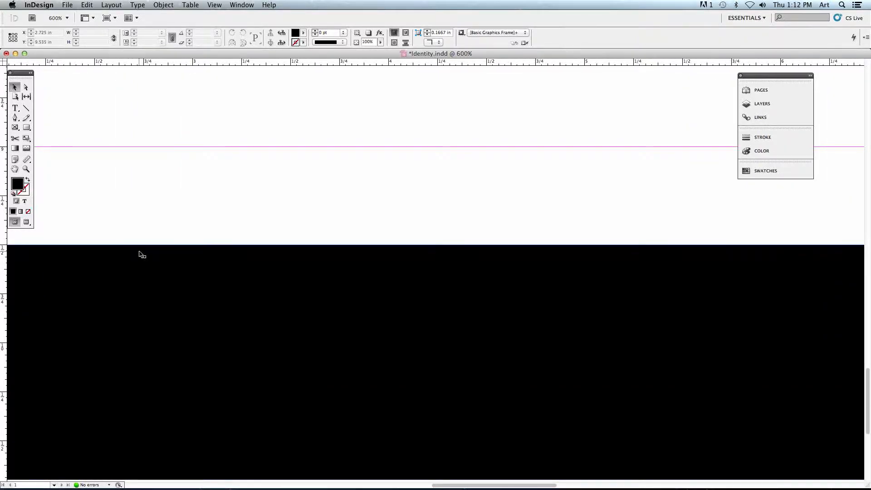
pyautogui.hscroll(-10, 176, 259)
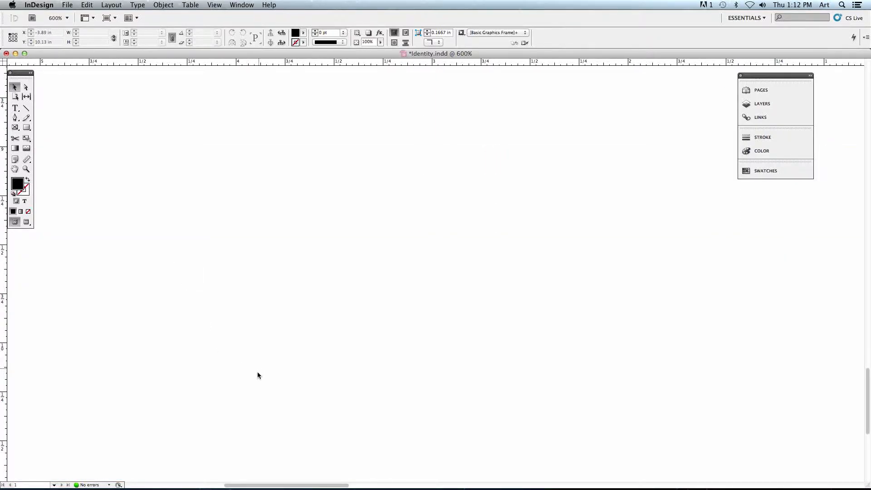
pyautogui.moveTo(281, 482); pyautogui.dragTo(423, 482)
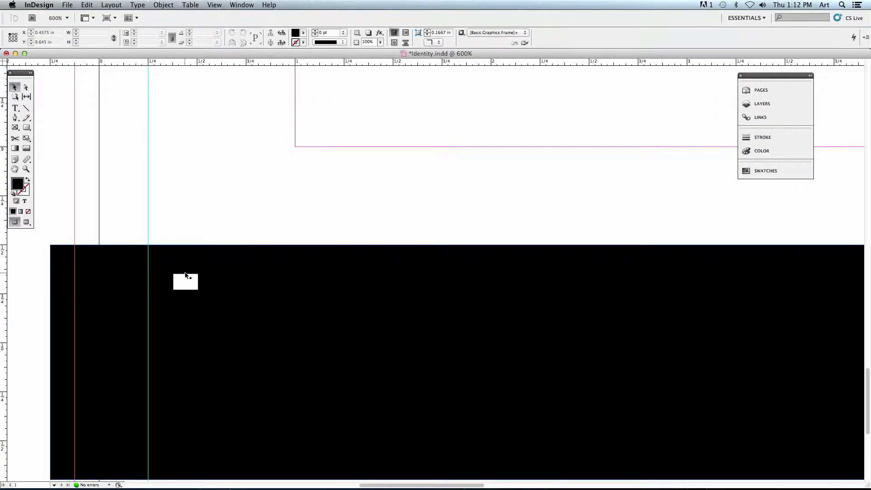
pyautogui.moveTo(185, 281)
pyautogui.mouseDown()
pyautogui.moveTo(191, 284)
pyautogui.moveTo(188, 270)
pyautogui.mouseUp()
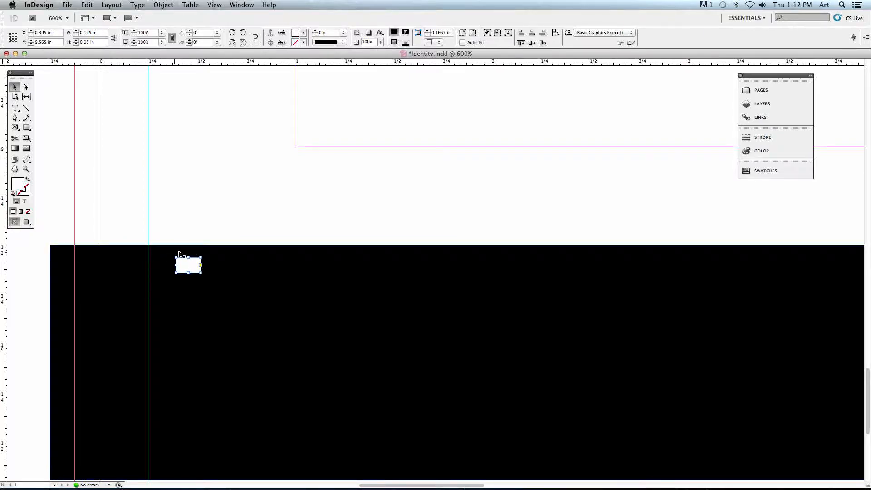
pyautogui.click(161, 266)
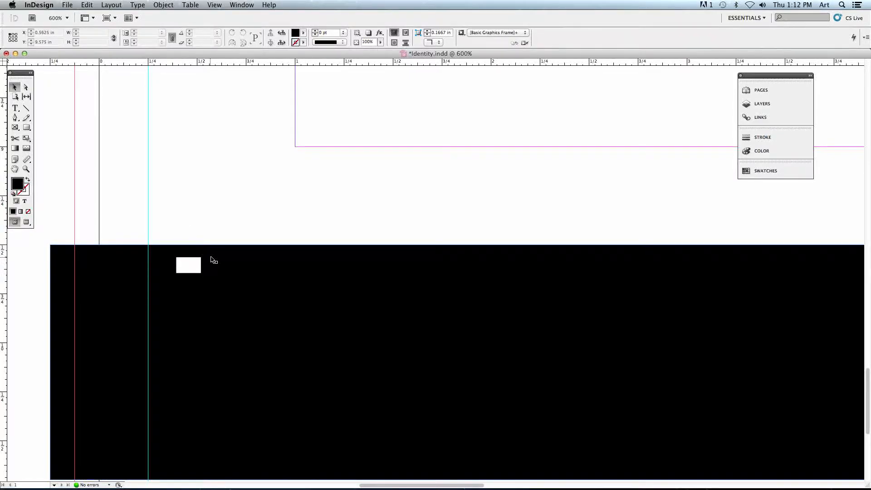
# Set the white rectangle's corner shape to Rounded.
pyautogui.click(184, 267)
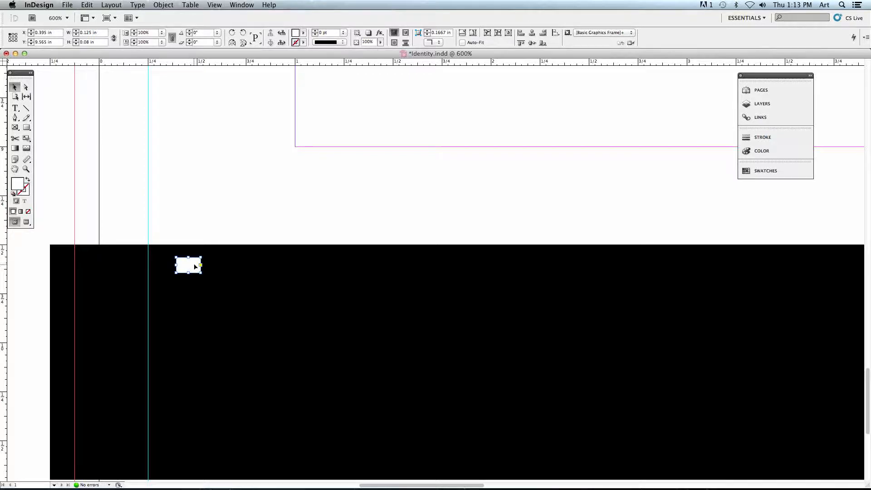
pyautogui.press('super+equal')
pyautogui.press('super+equal')
pyautogui.press('super+equal')
pyautogui.press('super+equal')
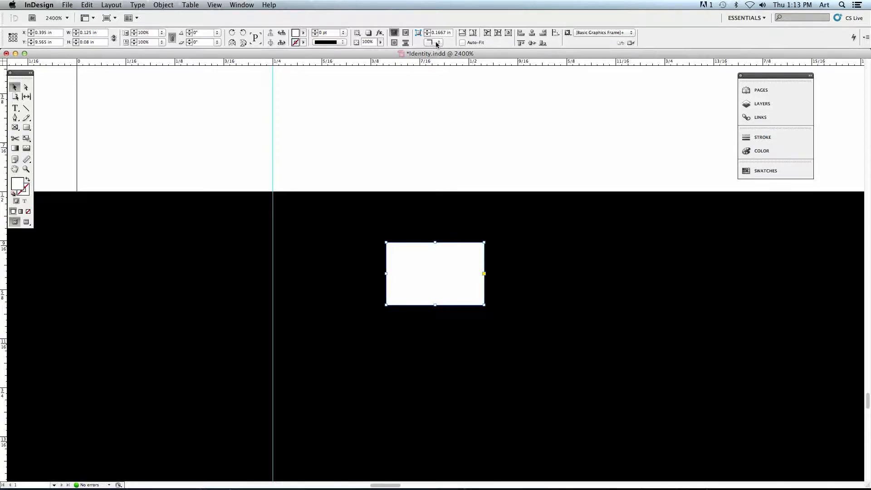
pyautogui.click(439, 43)
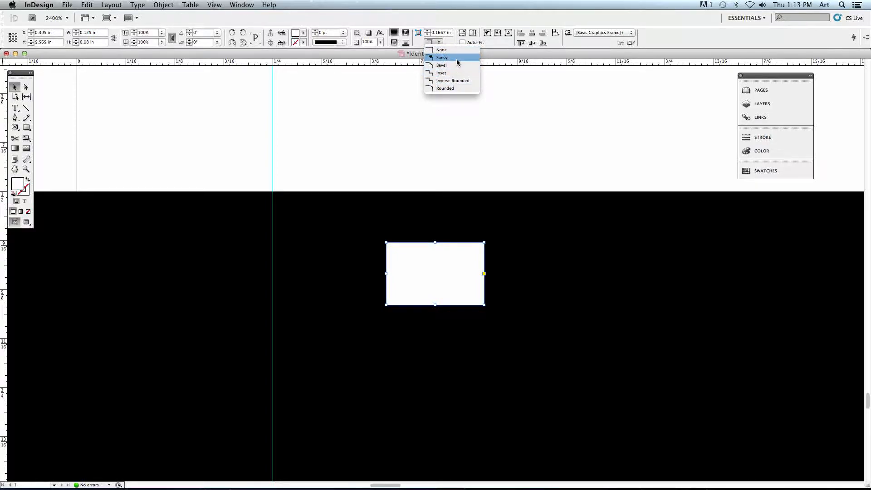
pyautogui.click(441, 88)
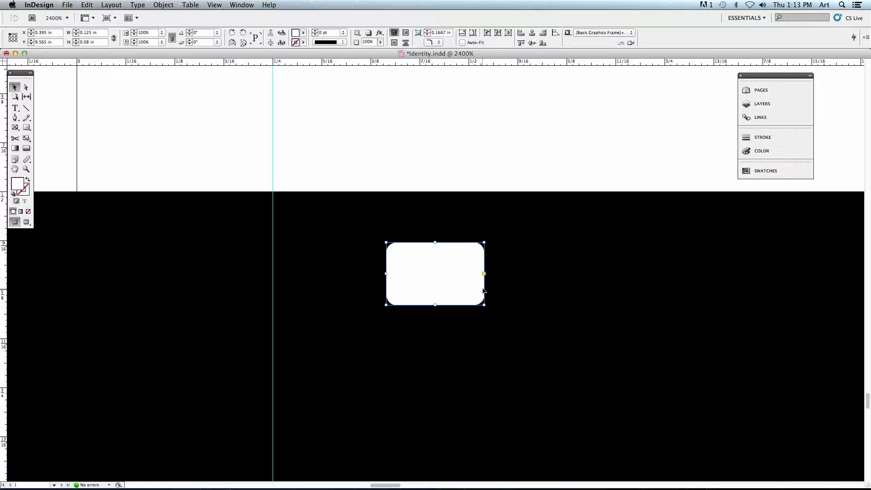
# Try resizing the rounded rectangle to about 0.107 in by 0.083 in, and undo the resize.
pyautogui.moveTo(485, 307)
pyautogui.mouseDown()
pyautogui.moveTo(534, 357)
pyautogui.moveTo(727, 447)
pyautogui.moveTo(469, 308)
pyautogui.mouseUp()
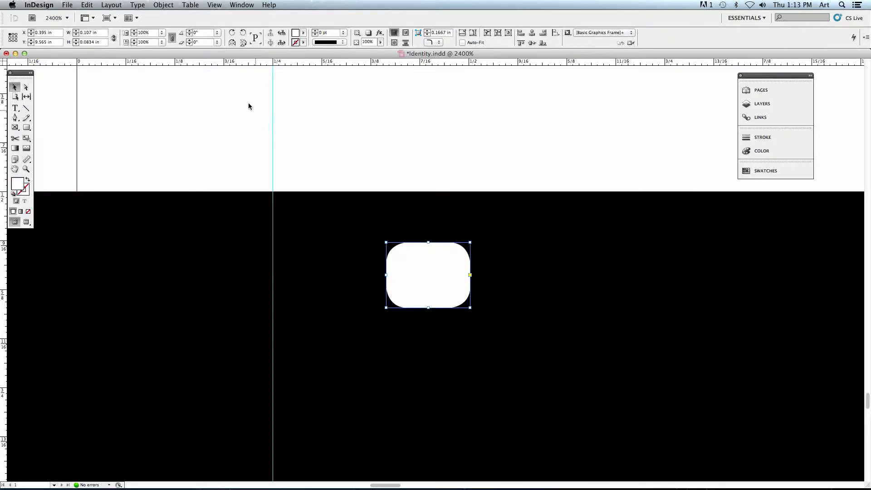
pyautogui.click(86, 5)
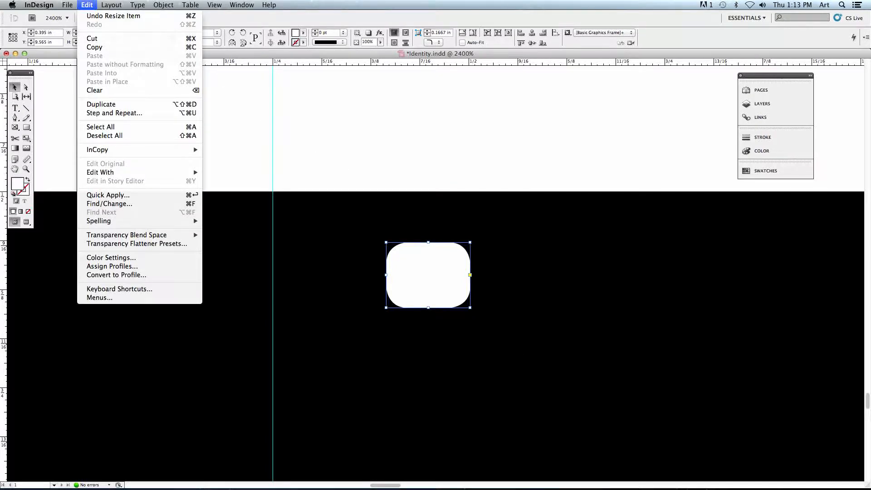
pyautogui.click(84, 17)
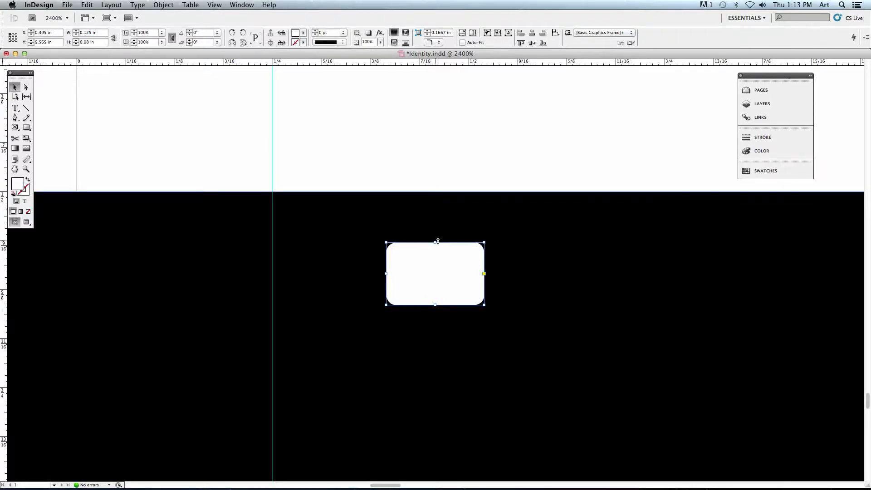
# Try the Bevel corner shape, enlarge the rectangle to about 0.493 in by 0.961 in, and undo the enlargement.
pyautogui.click(439, 43)
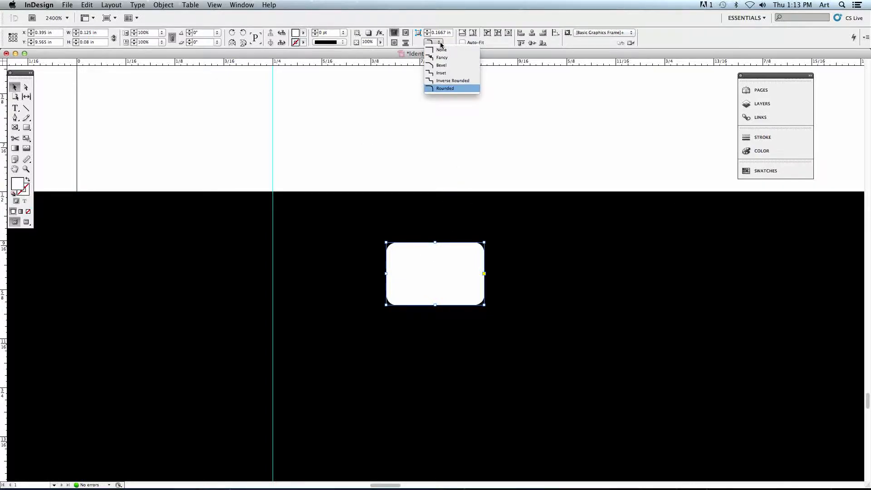
pyautogui.click(468, 65)
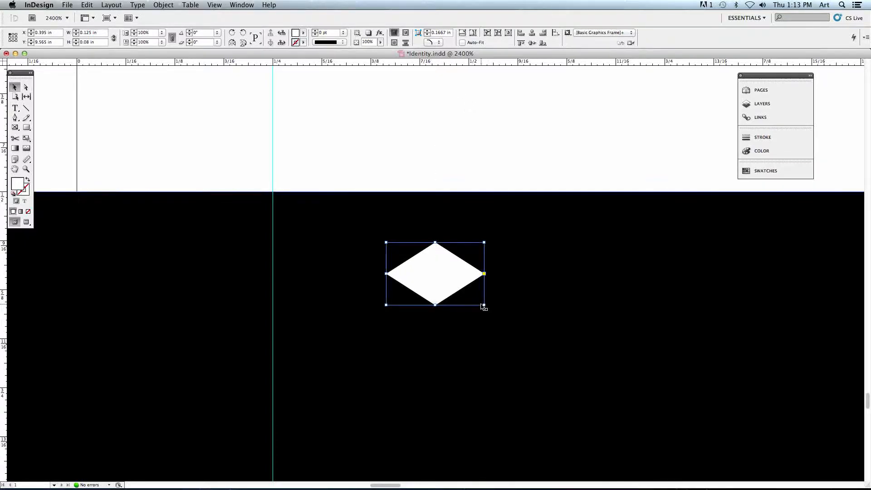
pyautogui.moveTo(484, 304); pyautogui.dragTo(772, 380)
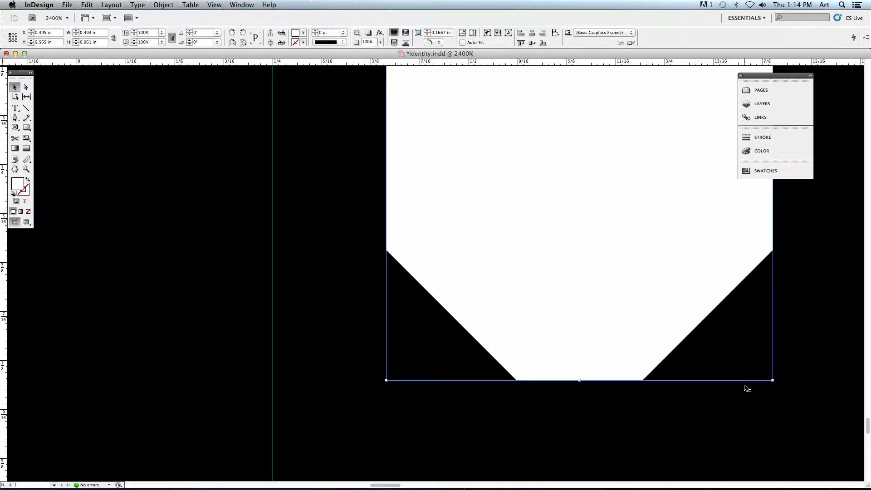
pyautogui.press('super+z')
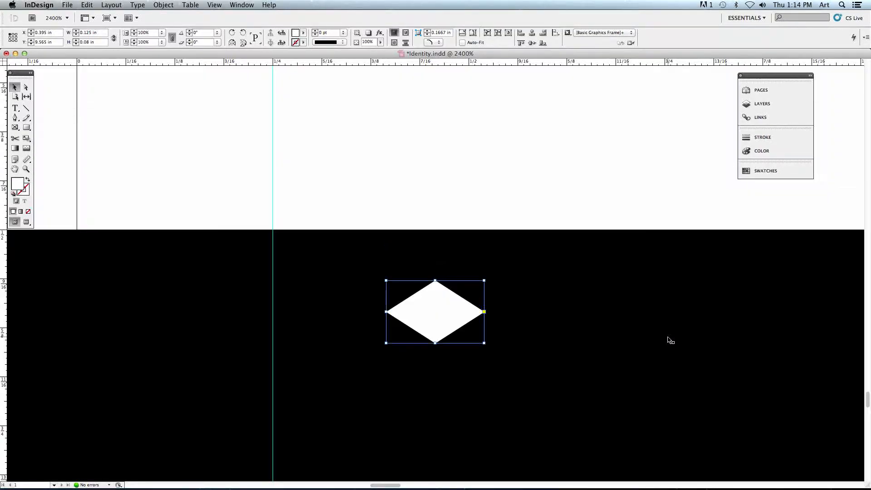
pyautogui.scroll(-3, 670, 340)
# Try the Inverse Rounded and Inset corner shapes on the small rectangle.
pyautogui.click(434, 43)
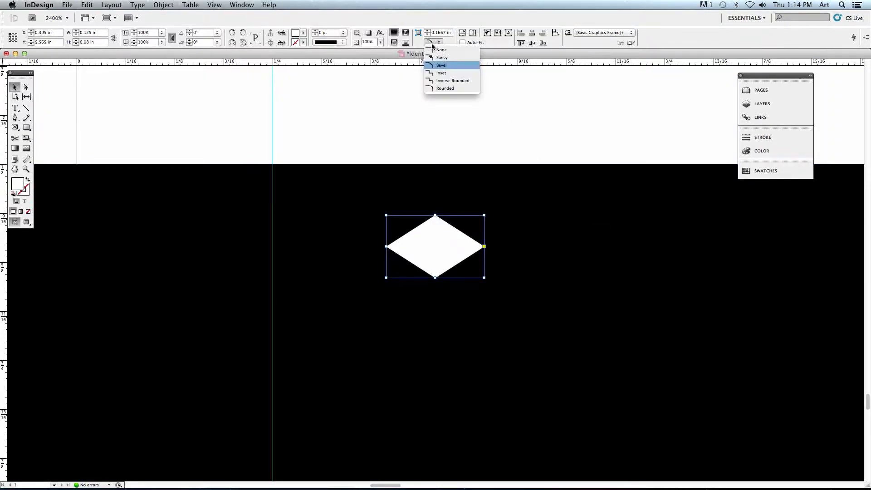
pyautogui.click(436, 81)
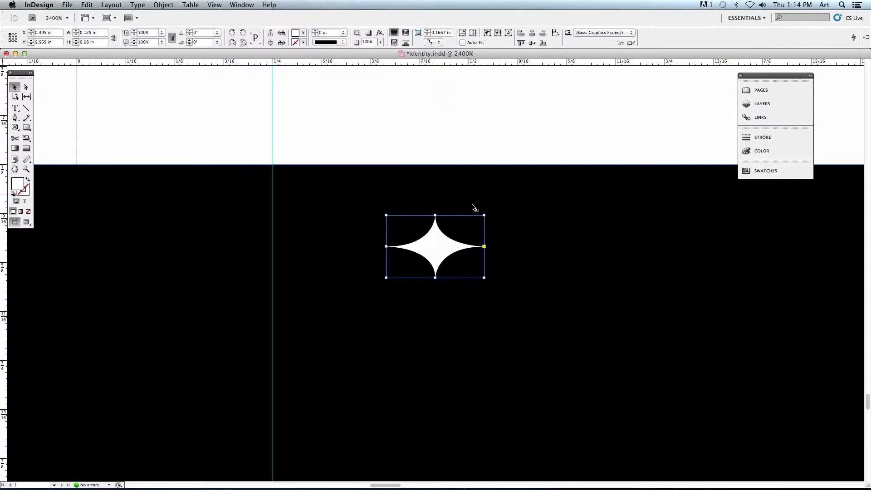
pyautogui.click(431, 43)
pyautogui.click(447, 70)
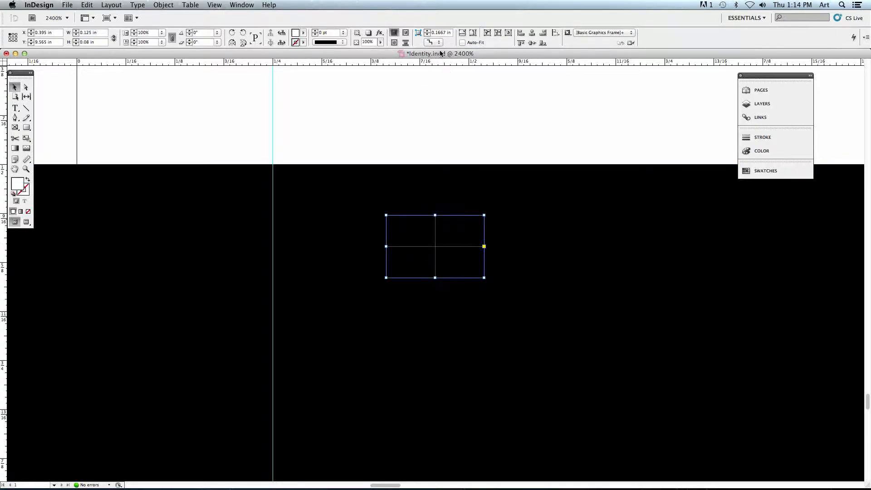
# Return the small rectangle's corner shape to Rounded and deselect it.
pyautogui.click(433, 42)
pyautogui.click(437, 88)
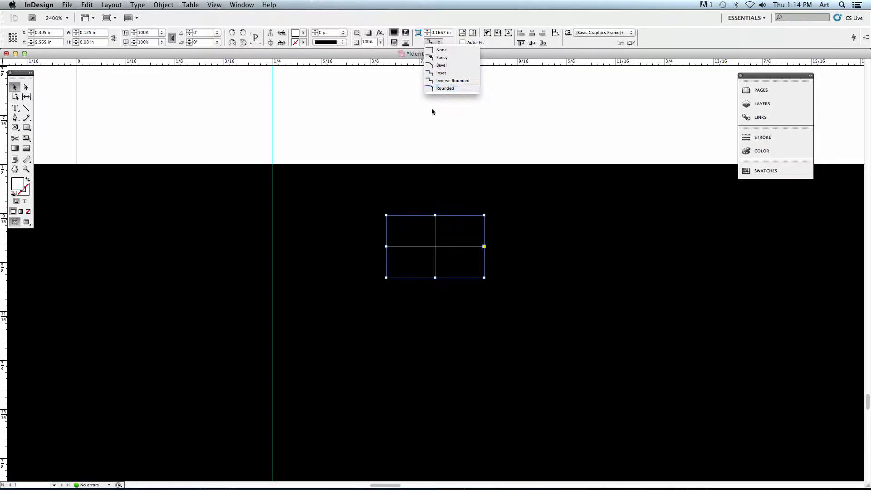
pyautogui.click(410, 150)
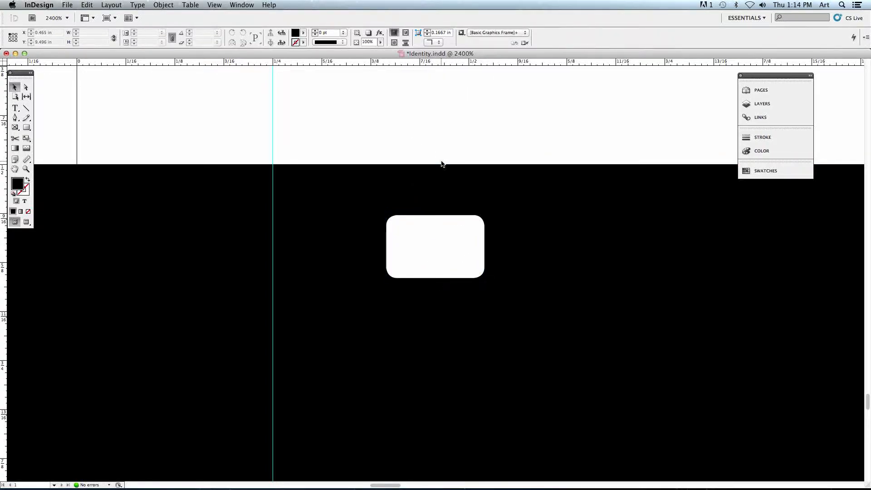
# Move the rounded rectangle to the other side of the vertical guide, at about X 0.084 in, Y 9.546 in, and copy it.
pyautogui.click(457, 233)
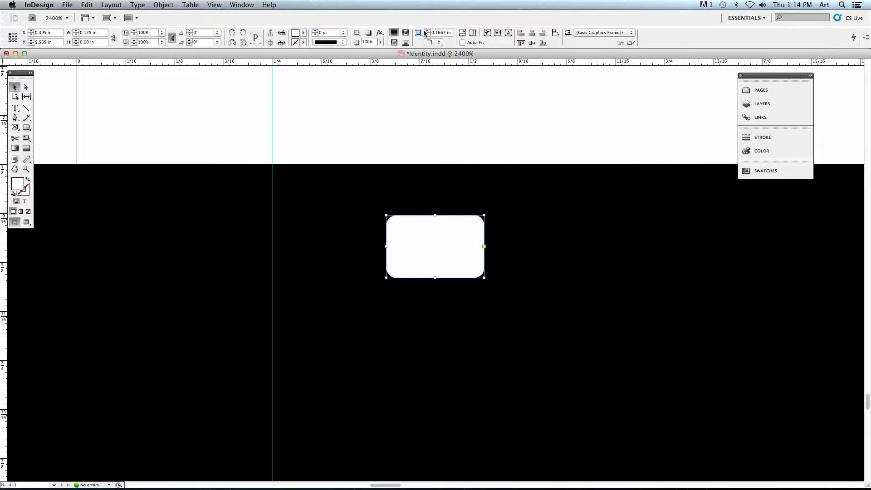
pyautogui.moveTo(449, 239); pyautogui.dragTo(211, 226)
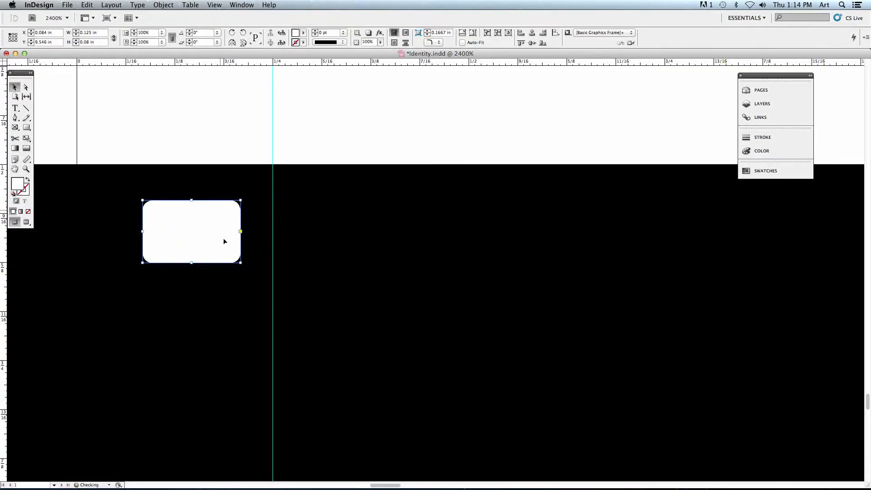
pyautogui.click(88, 5)
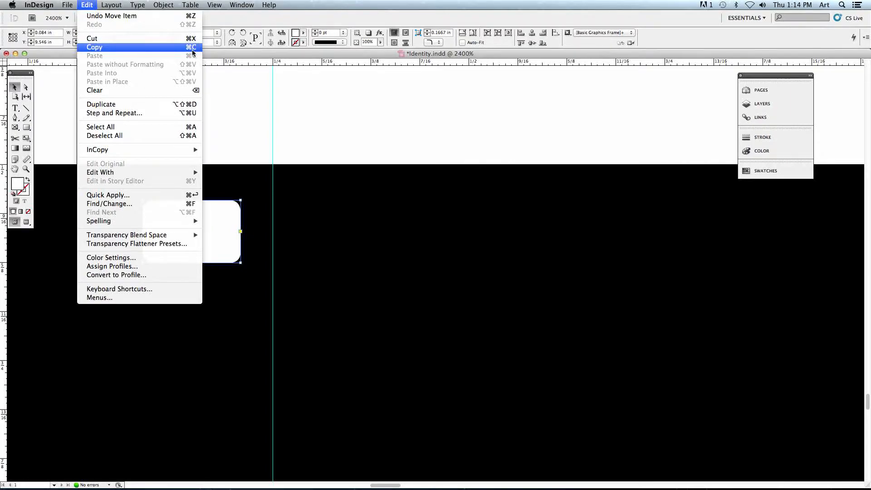
pyautogui.click(159, 48)
# Paste the rounded rectangle and align the copy level with the first, at about X 0.264 in, Y 9.546 in.
pyautogui.click(87, 5)
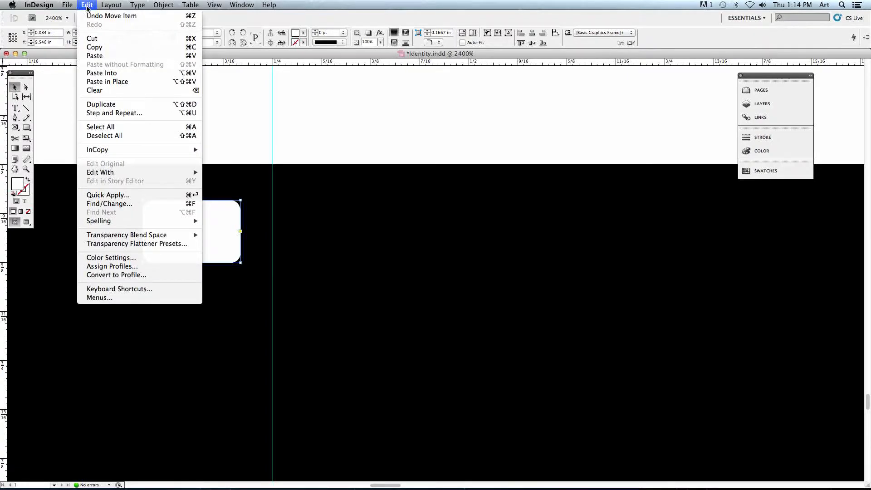
pyautogui.click(95, 56)
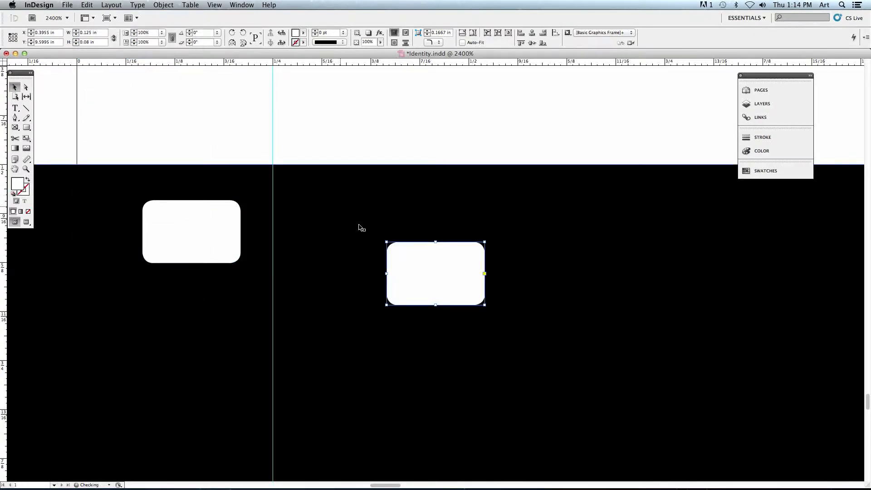
pyautogui.moveTo(414, 258); pyautogui.dragTo(315, 224)
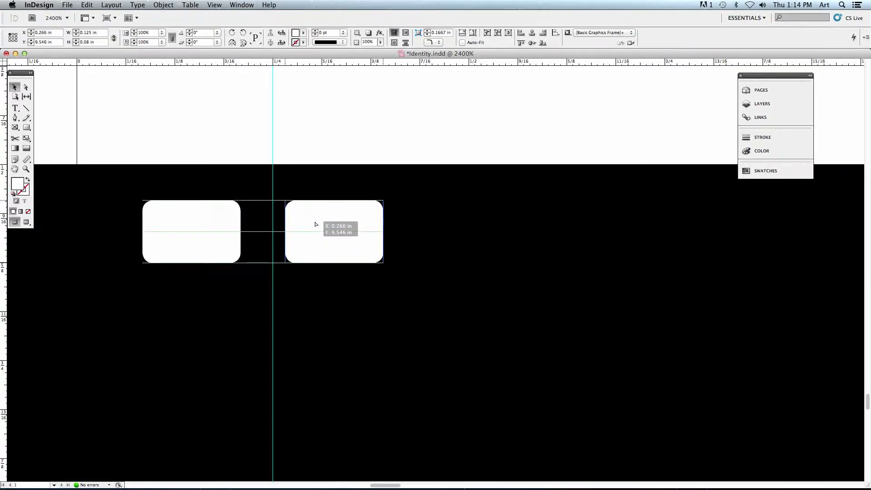
pyautogui.moveTo(316, 224)
pyautogui.mouseDown()
pyautogui.moveTo(372, 258)
pyautogui.moveTo(328, 249)
pyautogui.moveTo(307, 223)
pyautogui.moveTo(373, 221)
pyautogui.moveTo(307, 221)
pyautogui.moveTo(434, 221)
pyautogui.moveTo(330, 216)
pyautogui.moveTo(331, 226)
pyautogui.moveTo(317, 219)
pyautogui.mouseUp()
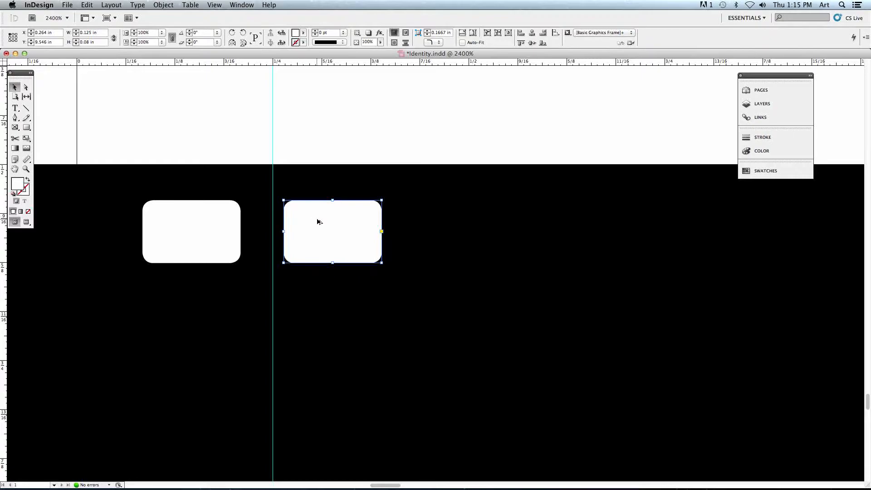
# Duplicate the rounded rectangle twice more along the row, placing the copies at about X 0.452 in and X 0.648 in, Y 9.546 in.
pyautogui.moveTo(295, 237); pyautogui.dragTo(415, 240)
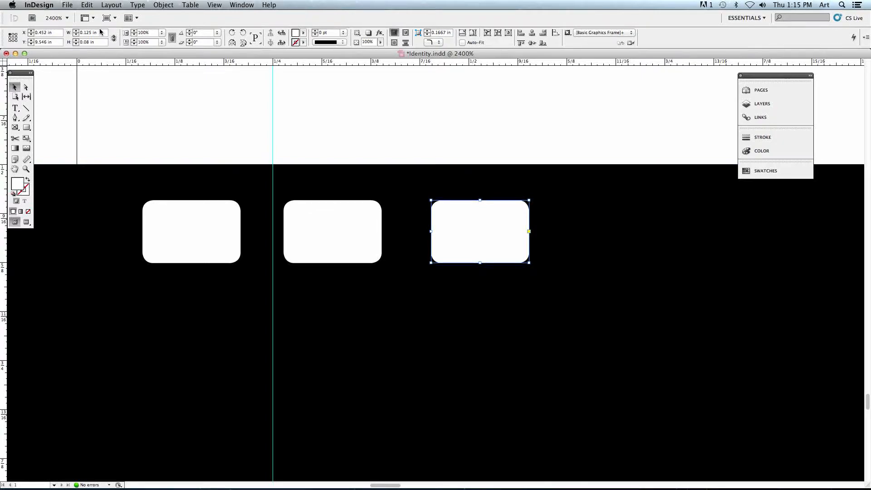
pyautogui.click(87, 5)
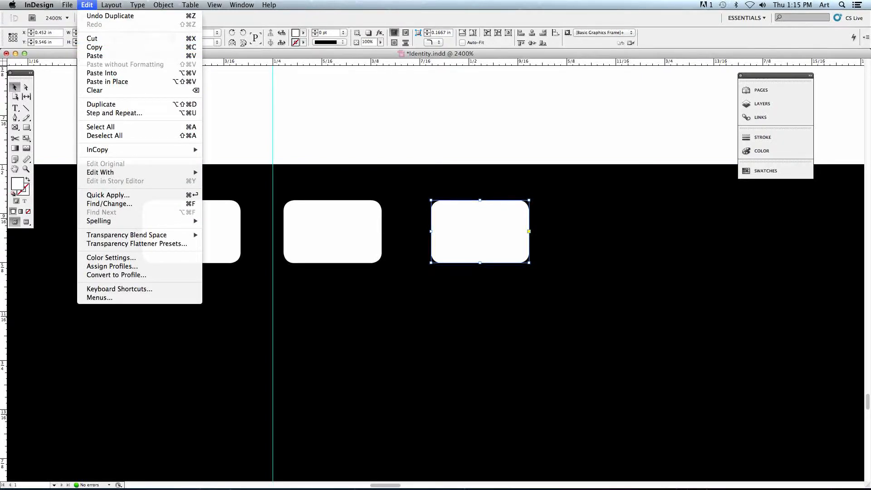
pyautogui.click(402, 189)
pyautogui.moveTo(452, 255); pyautogui.dragTo(544, 255)
pyautogui.moveTo(569, 257); pyautogui.dragTo(569, 257)
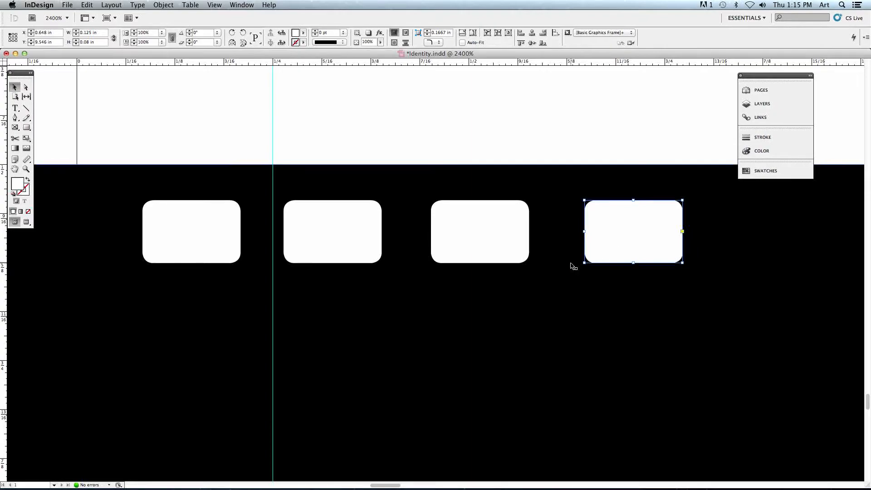
pyautogui.hscroll(3, 573, 265)
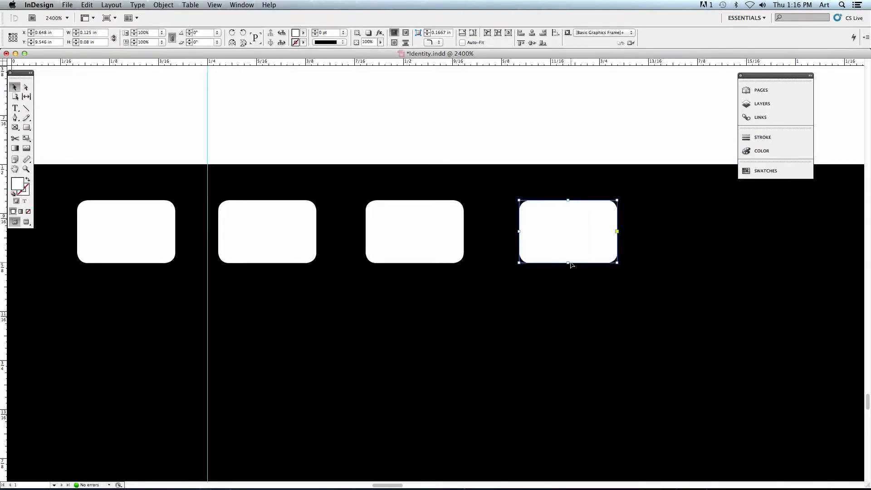
pyautogui.moveTo(543, 259); pyautogui.dragTo(663, 254)
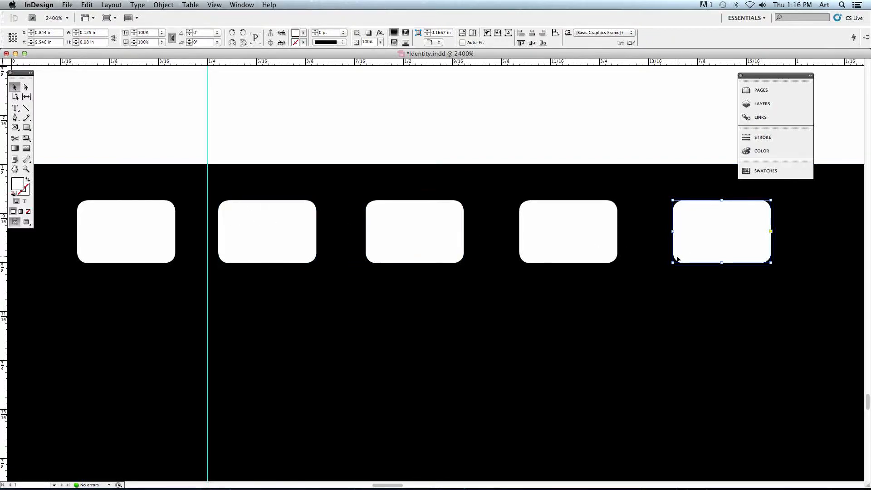
pyautogui.moveTo(724, 235); pyautogui.dragTo(724, 307)
pyautogui.moveTo(573, 229); pyautogui.dragTo(574, 303)
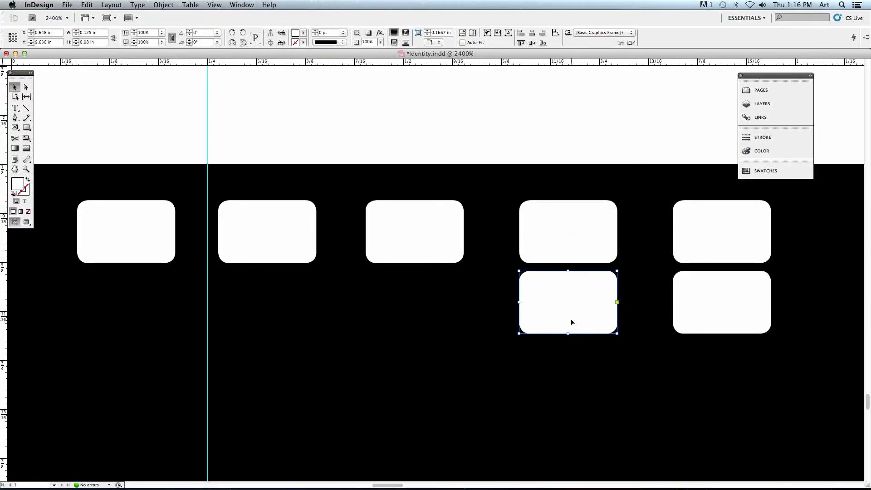
pyautogui.press('Delete')
pyautogui.click(694, 309)
pyautogui.press('Delete')
pyautogui.click(699, 251)
pyautogui.press('Delete')
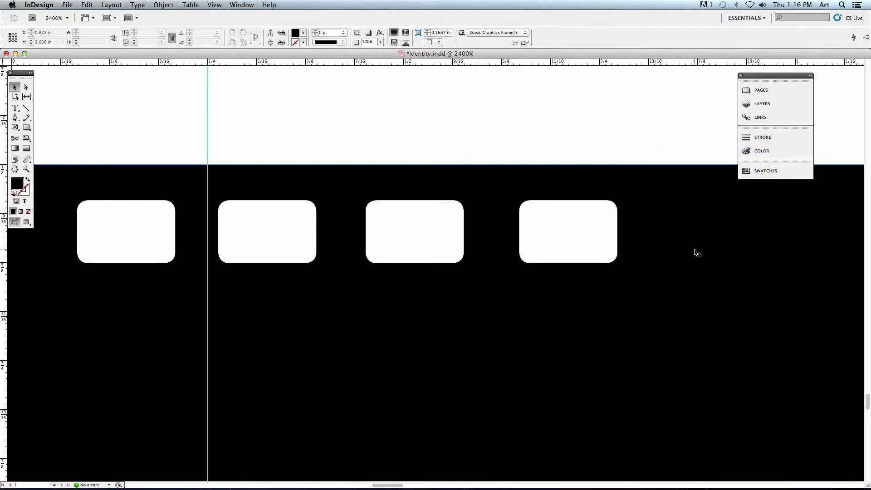
# Move the four white rounded rectangles together along the row so the first sits at the black band's left end, and deselect them.
pyautogui.press('super+minus')
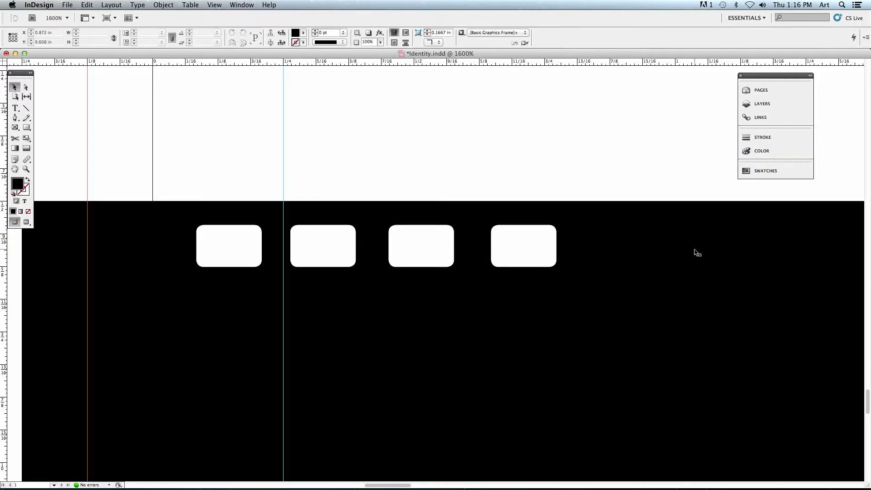
pyautogui.press('super+minus')
pyautogui.press('super+minus')
pyautogui.press('super+minus')
pyautogui.press('super+minus')
pyautogui.press('super+minus')
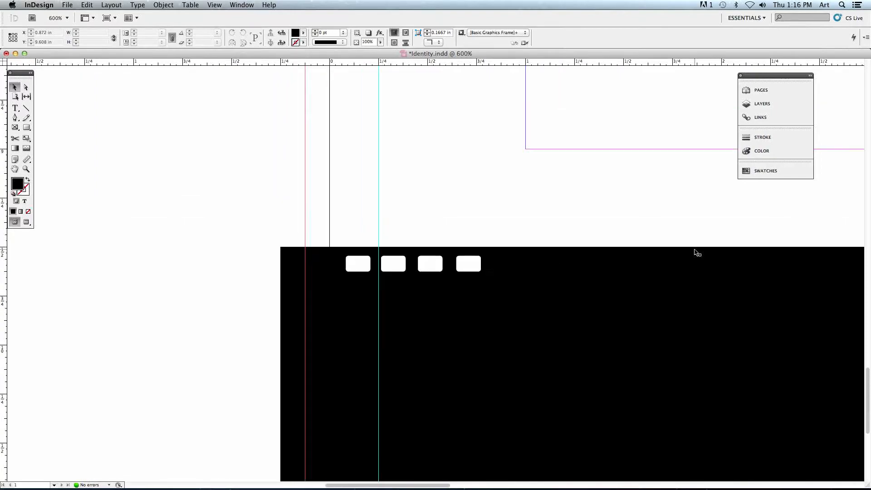
pyautogui.moveTo(694, 249); pyautogui.dragTo(439, 249)
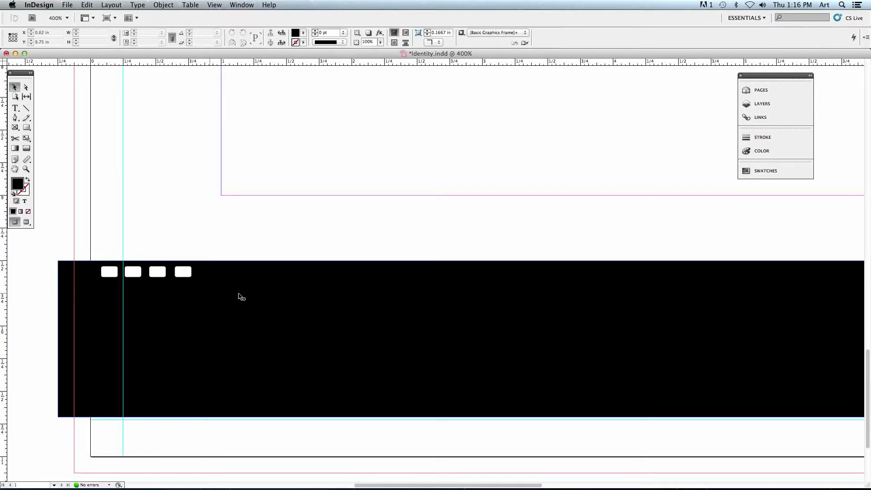
pyautogui.press('super+minus')
pyautogui.press('super+minus')
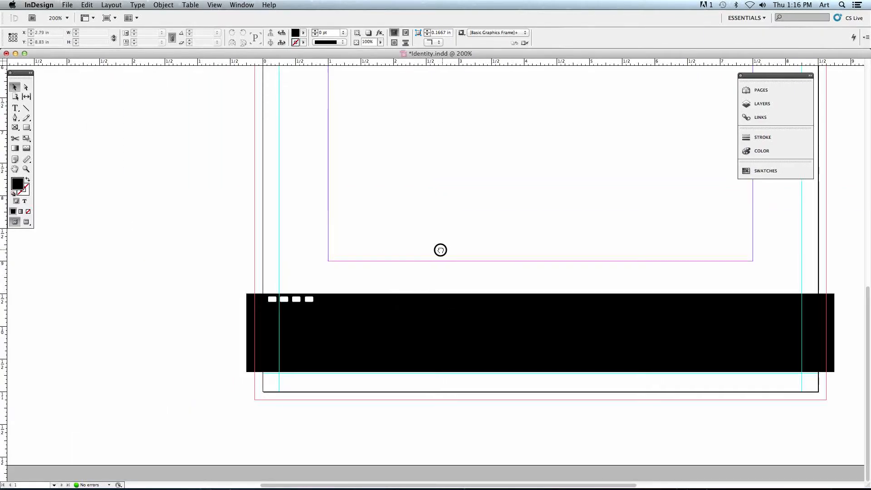
pyautogui.moveTo(439, 249); pyautogui.dragTo(375, 247)
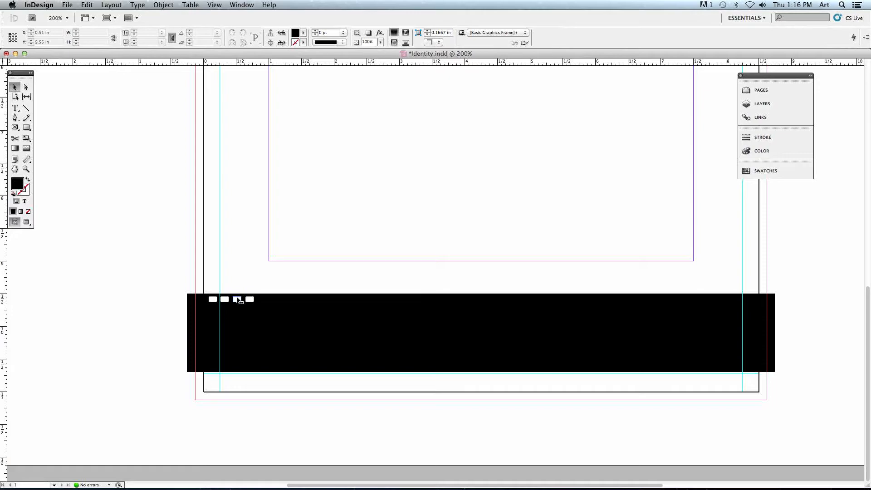
pyautogui.click(212, 300)
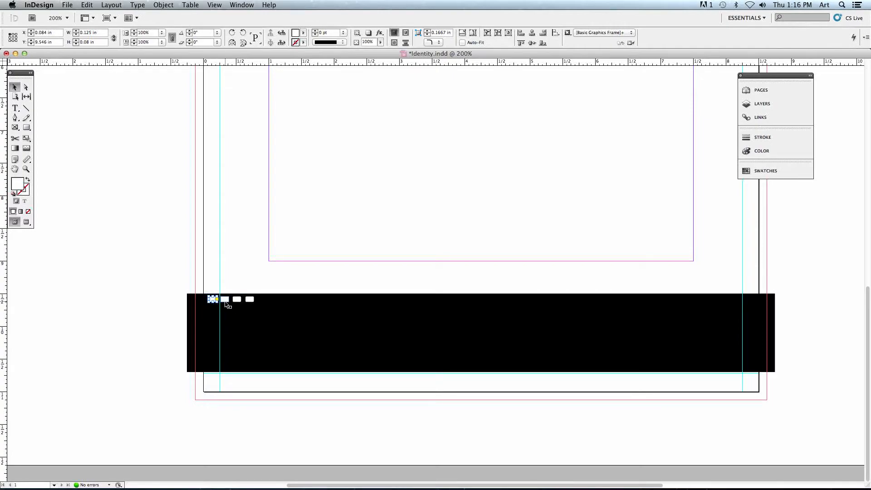
pyautogui.keyDown('shift'); pyautogui.click(225, 299); pyautogui.keyUp('shift')
pyautogui.keyDown('shift'); pyautogui.click(237, 299); pyautogui.keyUp('shift')
pyautogui.keyDown('shift'); pyautogui.click(249, 299); pyautogui.keyUp('shift')
pyautogui.moveTo(252, 302); pyautogui.dragTo(230, 301)
pyautogui.click(257, 255)
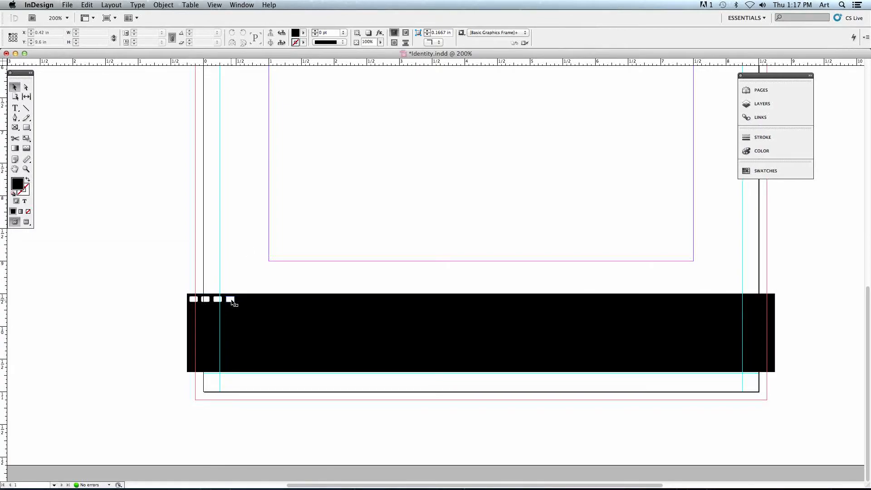
# Duplicate the row's last rounded rectangle one spacing further along, at about X 0.55 in, Y 9.545 in.
pyautogui.moveTo(231, 303); pyautogui.dragTo(243, 302)
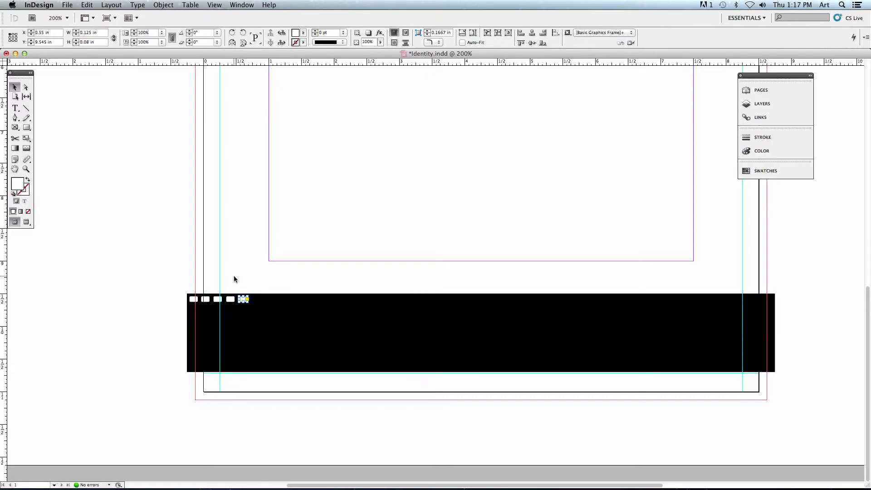
pyautogui.click(242, 314)
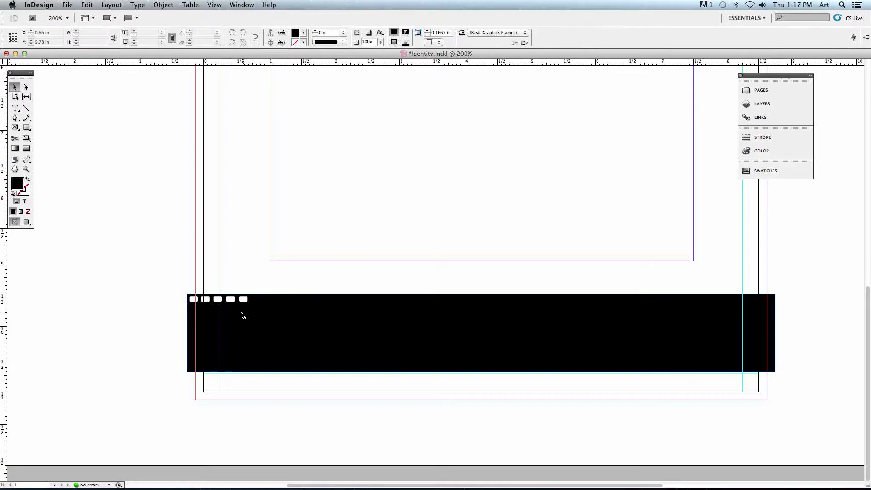
pyautogui.click(185, 119)
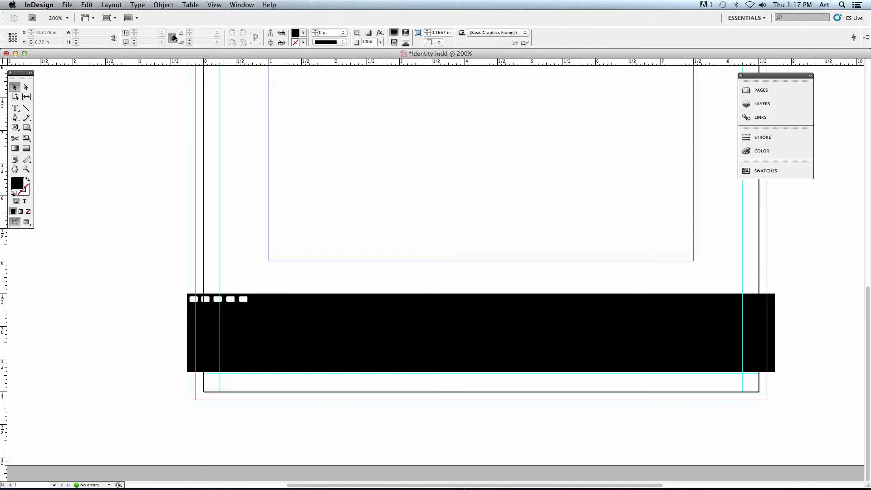
pyautogui.click(163, 5)
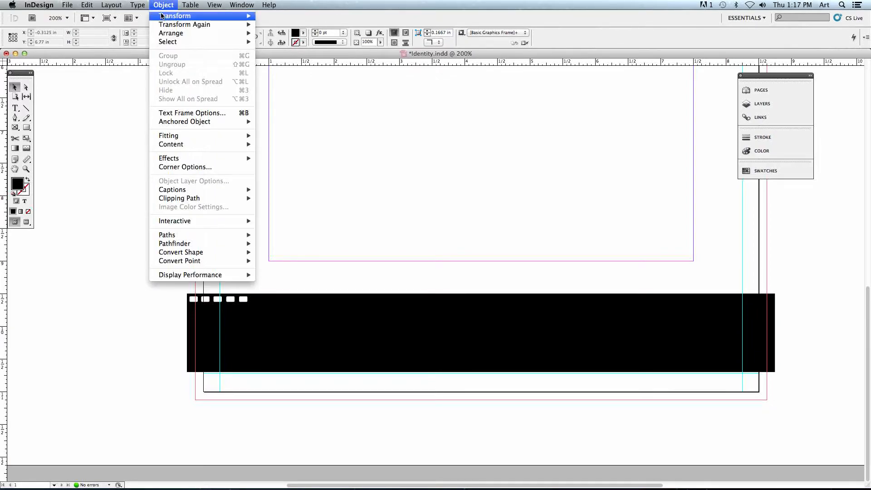
pyautogui.moveTo(162, 27)
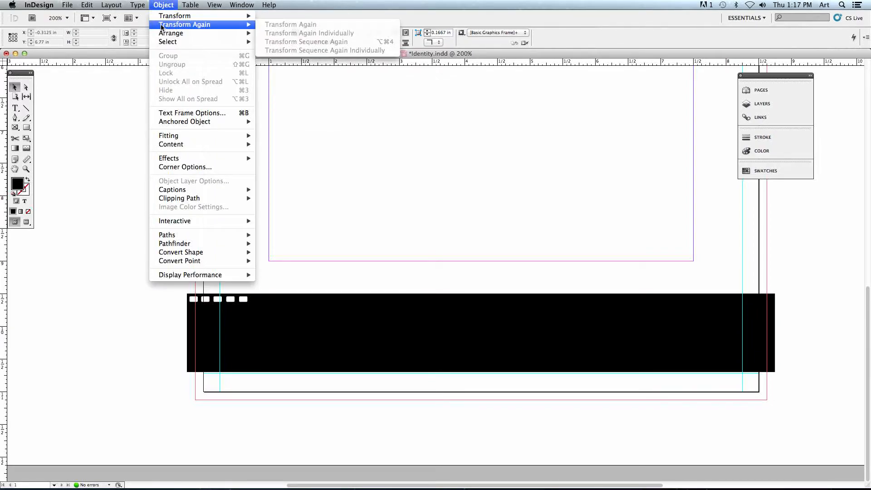
pyautogui.click(290, 277)
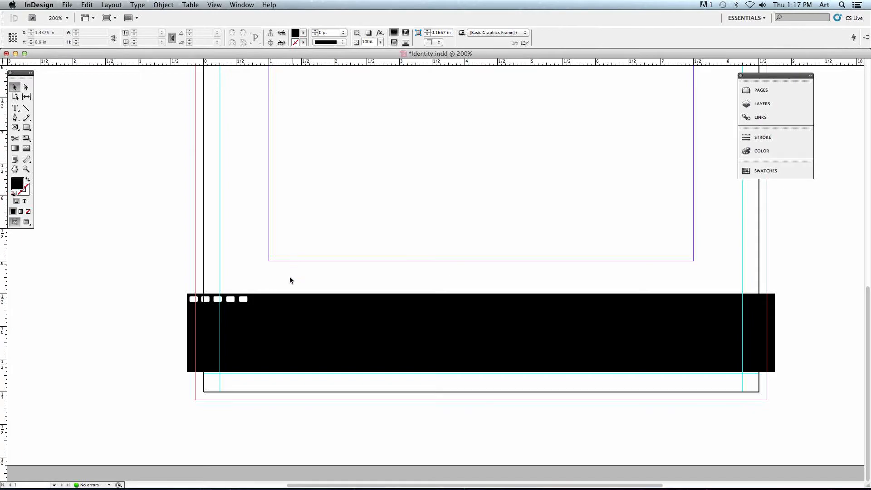
# Repeat the duplication of the last rectangle twice with Transform Again, placing copies at X 0.746 in and X 0.942 in.
pyautogui.click(239, 297)
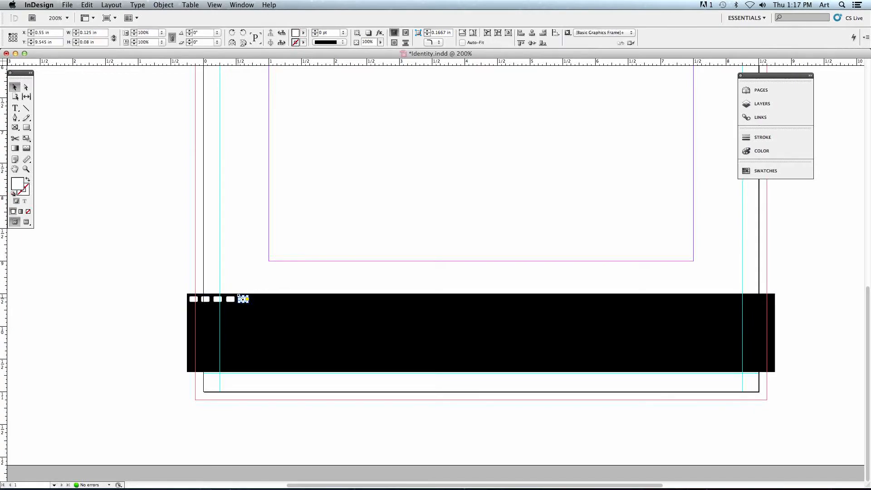
pyautogui.click(163, 5)
pyautogui.moveTo(162, 28)
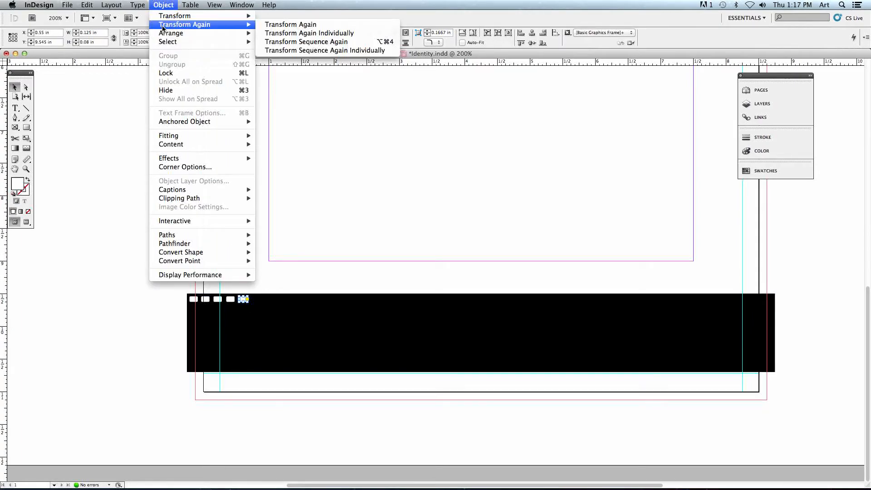
pyautogui.click(287, 25)
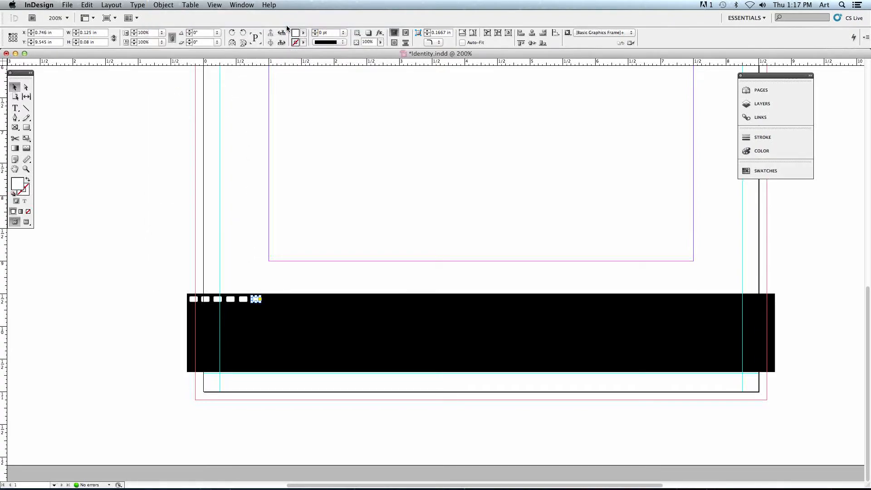
pyautogui.click(163, 5)
pyautogui.moveTo(167, 28)
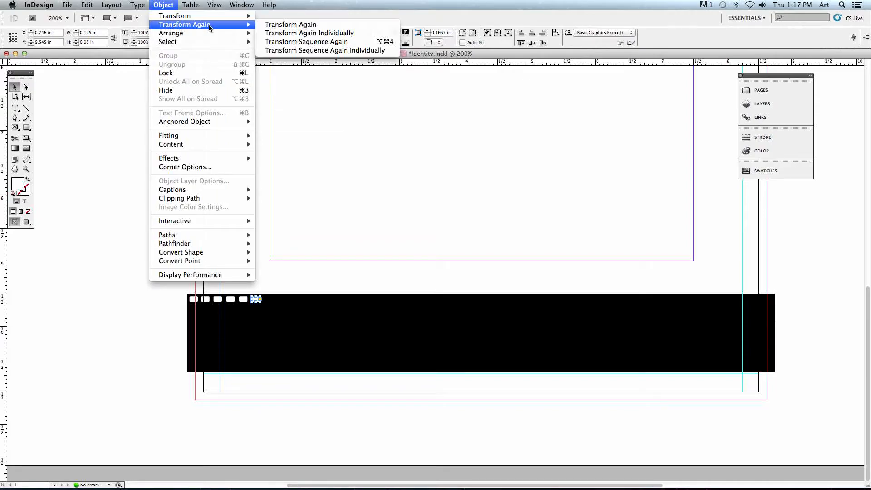
pyautogui.click(283, 24)
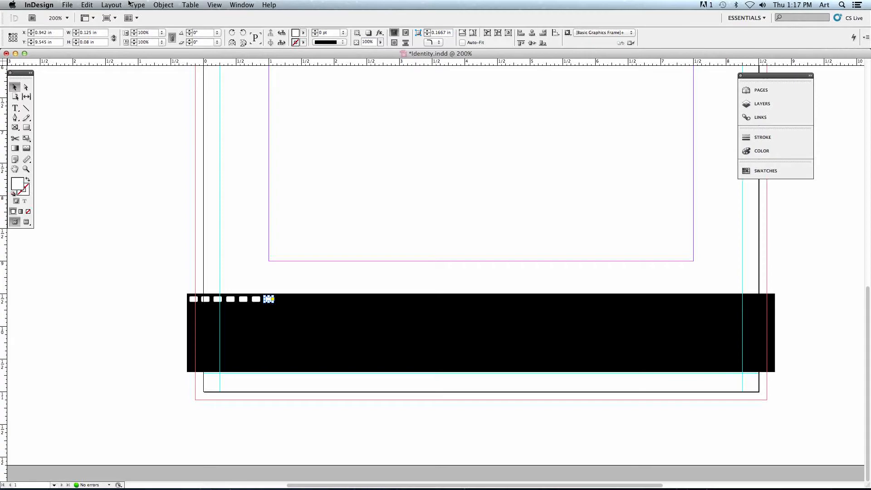
# Step and repeat the last rounded rectangle with a count of 45, vertical offset 0 in and horizontal offset 0.196 in.
pyautogui.click(86, 5)
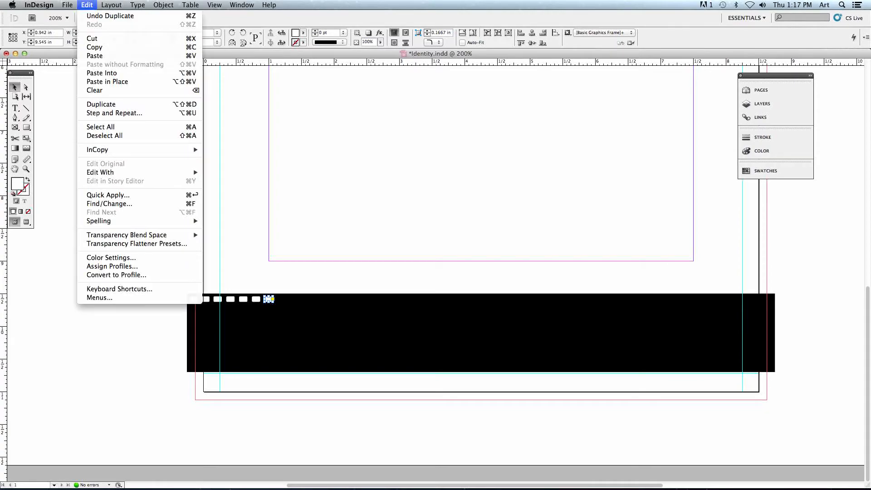
pyautogui.click(122, 113)
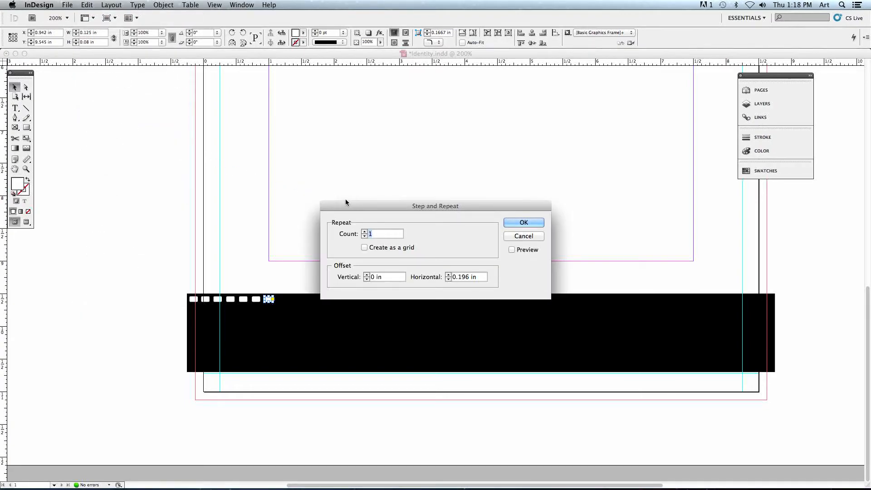
pyautogui.moveTo(345, 203); pyautogui.dragTo(305, 150)
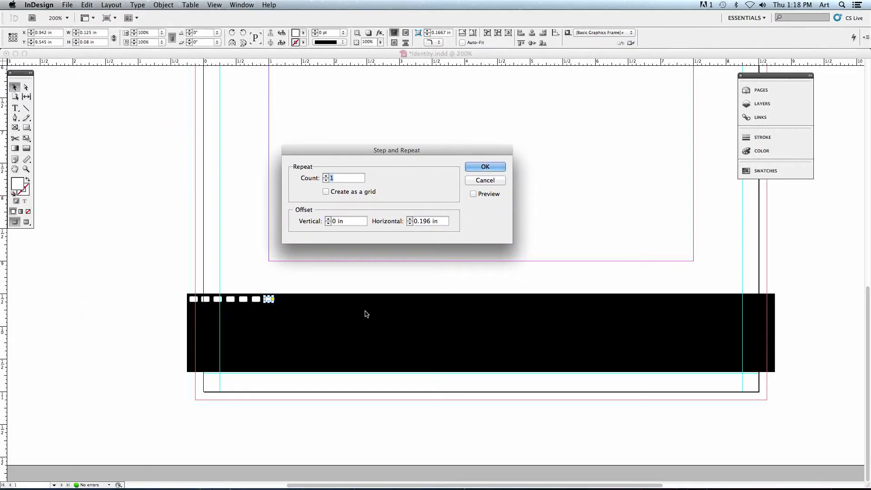
pyautogui.doubleClick(336, 178)
pyautogui.write('45')
pyautogui.click(485, 167)
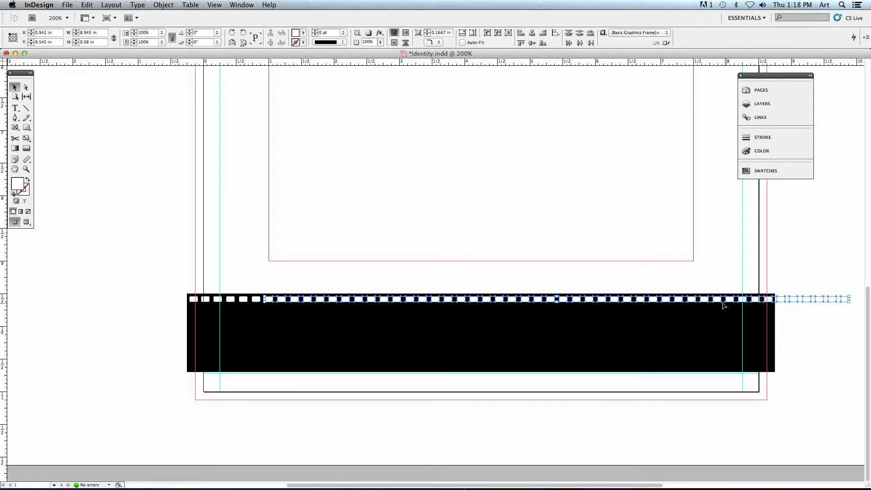
# Delete the surplus rounded rectangles that extend past the black band's right end.
pyautogui.click(790, 325)
pyautogui.moveTo(781, 279); pyautogui.dragTo(843, 326)
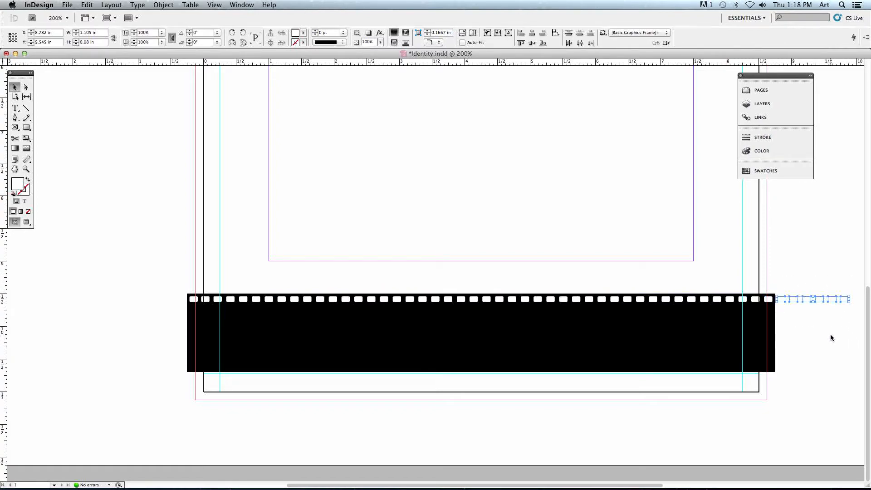
pyautogui.press('Delete')
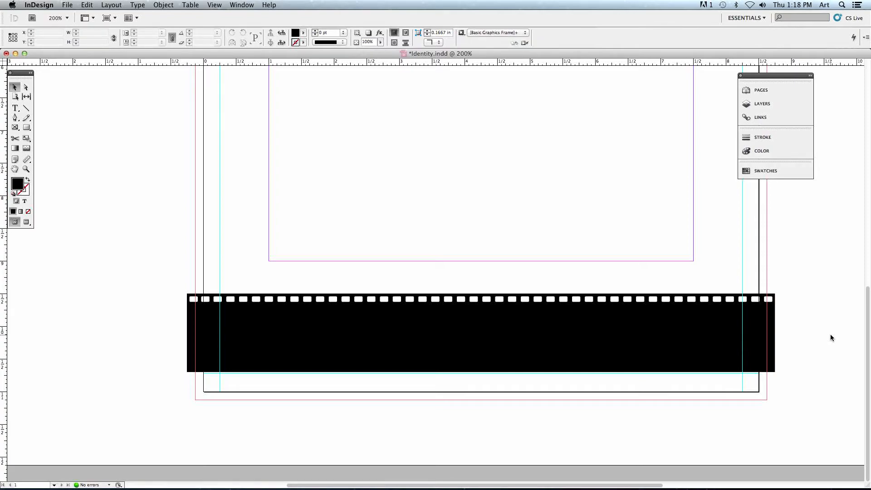
pyautogui.click(87, 5)
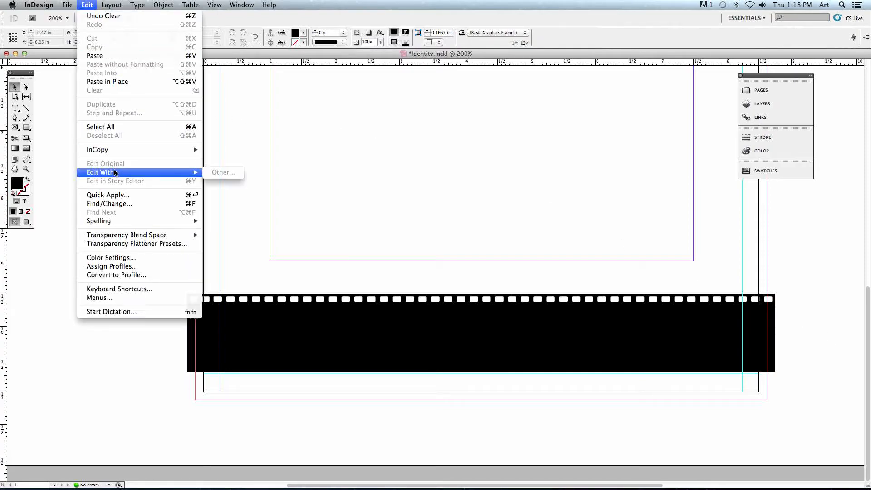
pyautogui.click(107, 113)
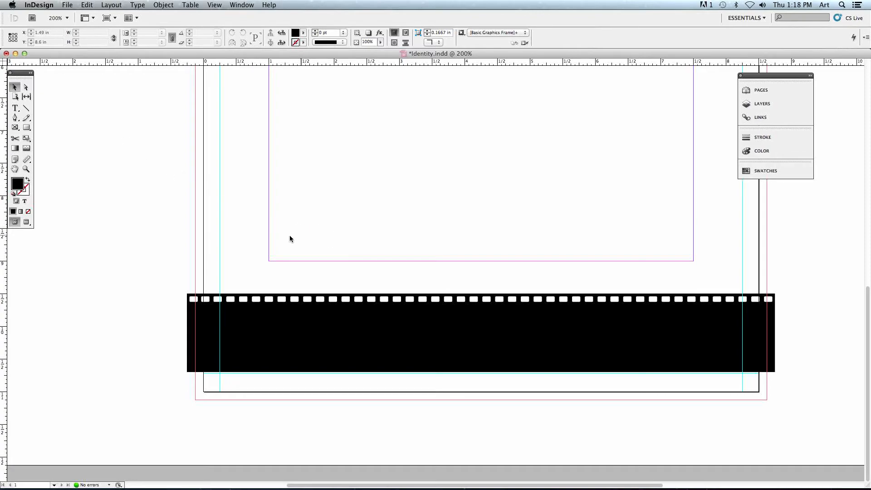
# Select the whole row of rounded rectangles without the black band and duplicate it along the band's lower edge at about Y 10.55 in.
pyautogui.hscroll(3, 292, 235)
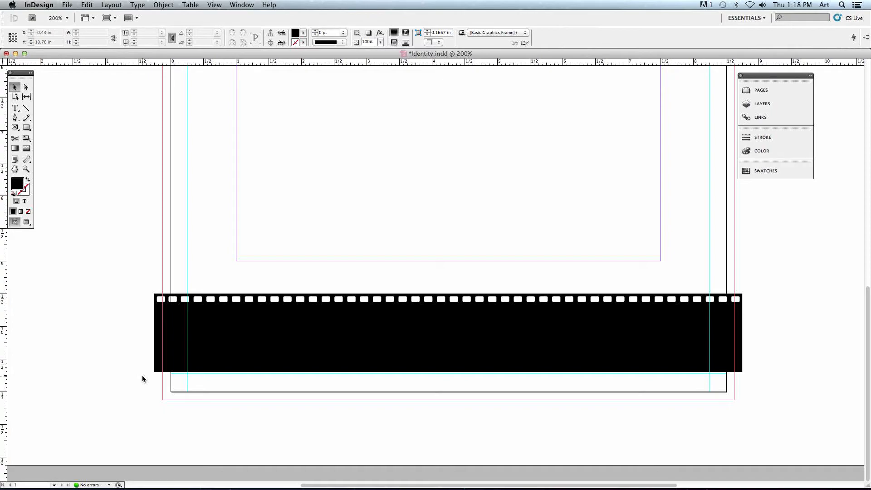
pyautogui.moveTo(124, 252); pyautogui.dragTo(760, 367)
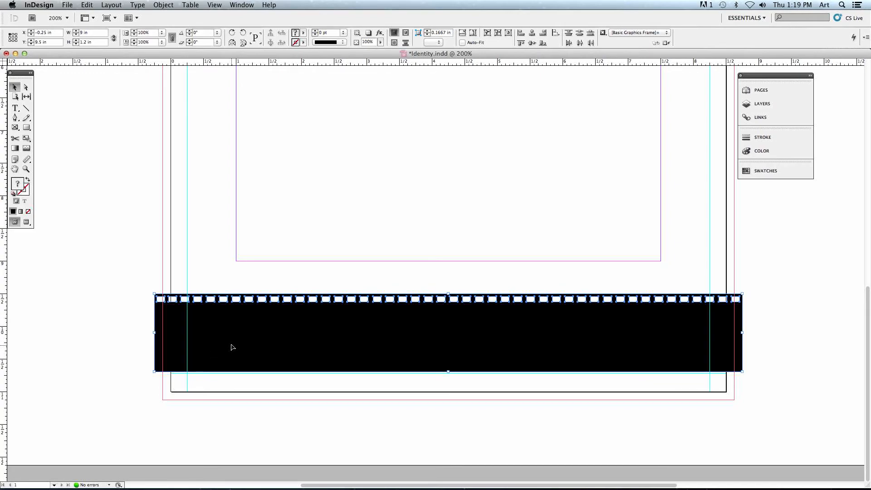
pyautogui.hscroll(-5, 234, 343)
pyautogui.moveTo(529, 320); pyautogui.dragTo(97, 274)
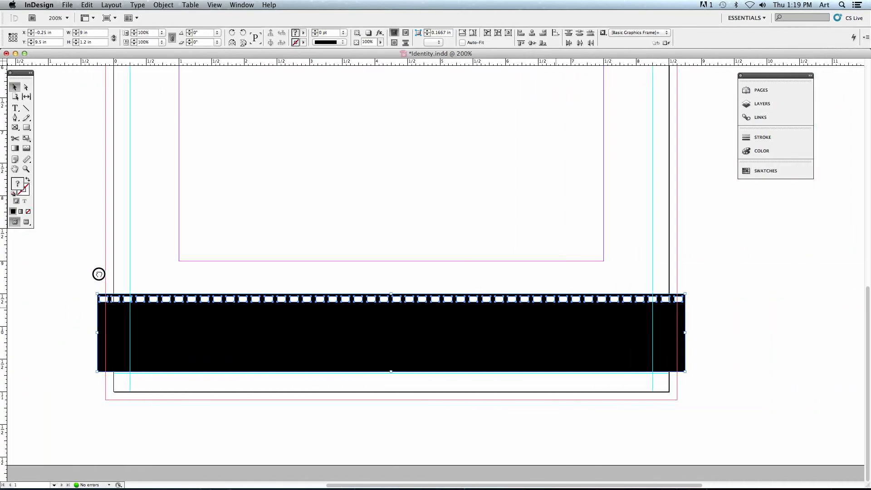
pyautogui.doubleClick(196, 325)
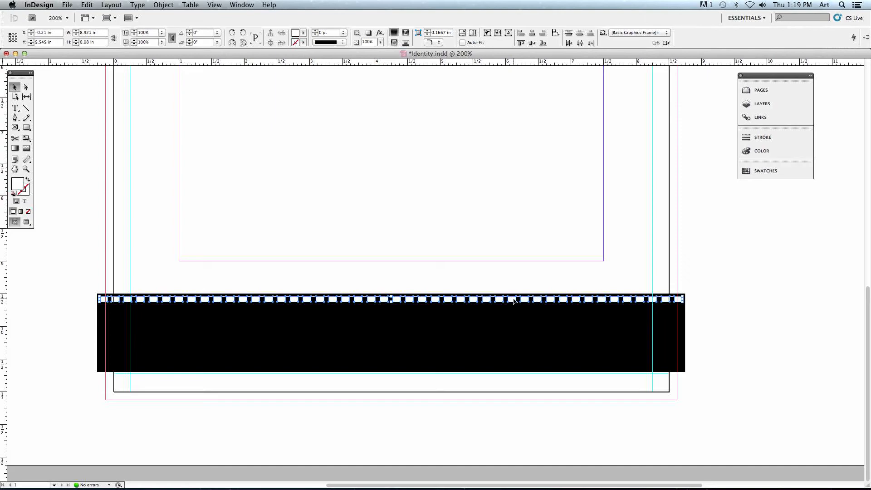
pyautogui.moveTo(512, 300); pyautogui.dragTo(511, 367)
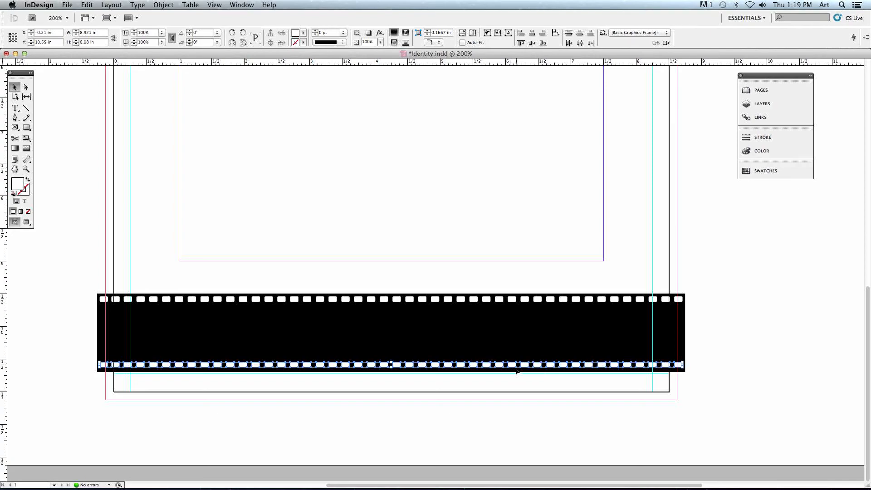
pyautogui.click(493, 399)
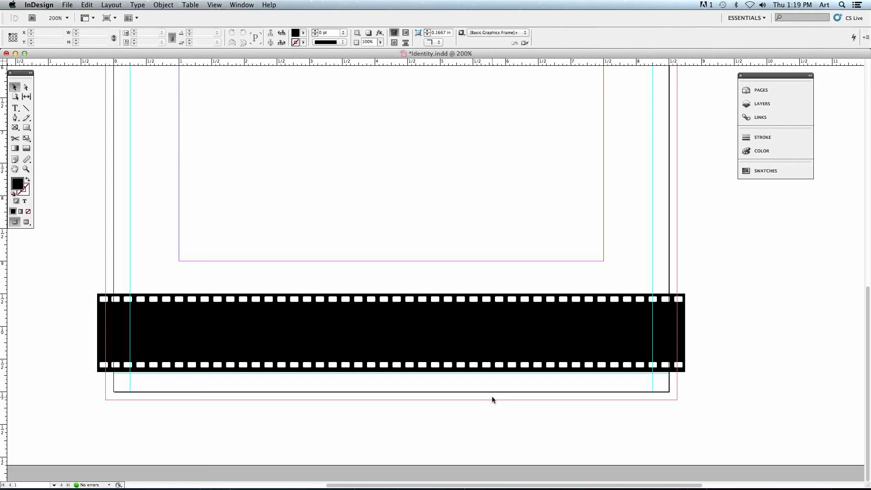
# Save Identity.indd and close the document.
pyautogui.moveTo(391, 488)
pyautogui.click(67, 5)
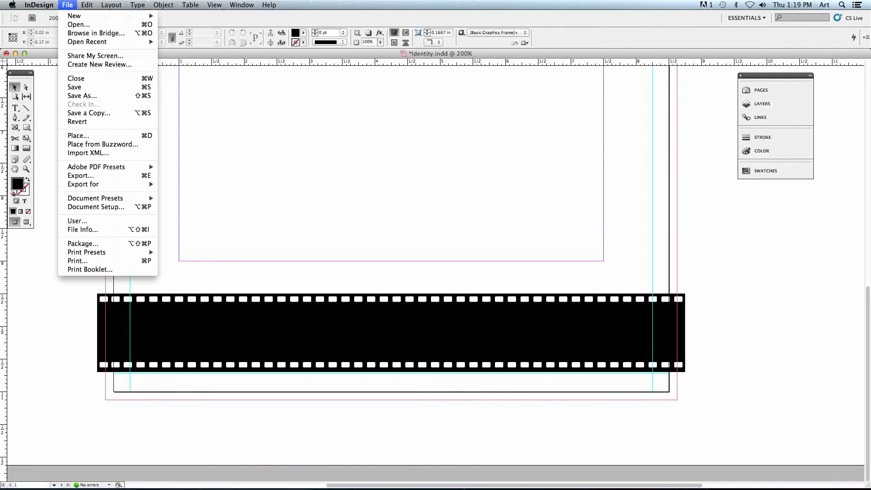
pyautogui.click(98, 87)
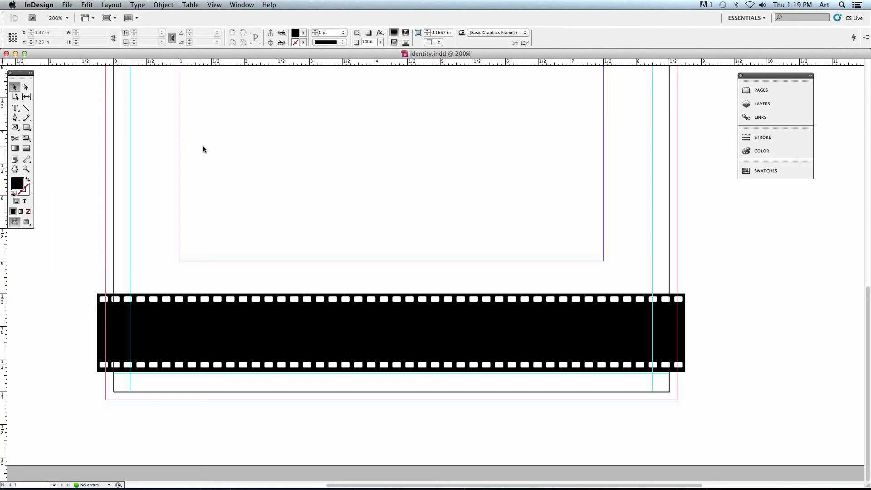
pyautogui.press('super+w')
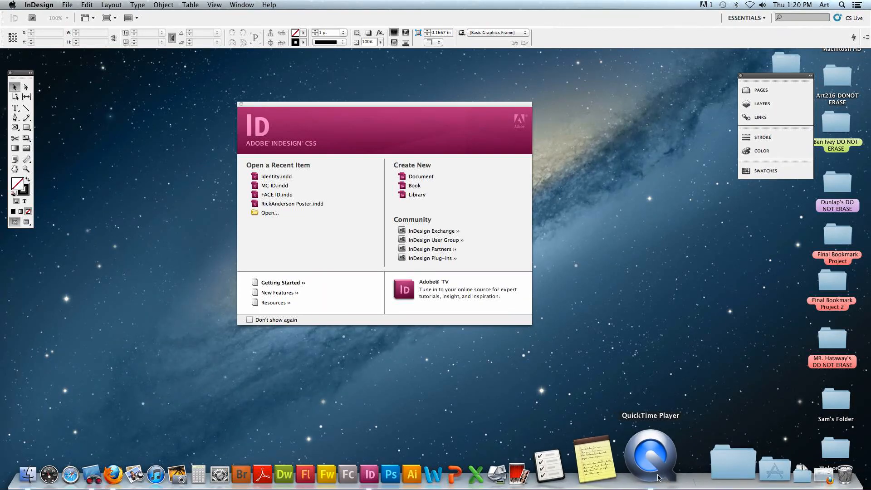